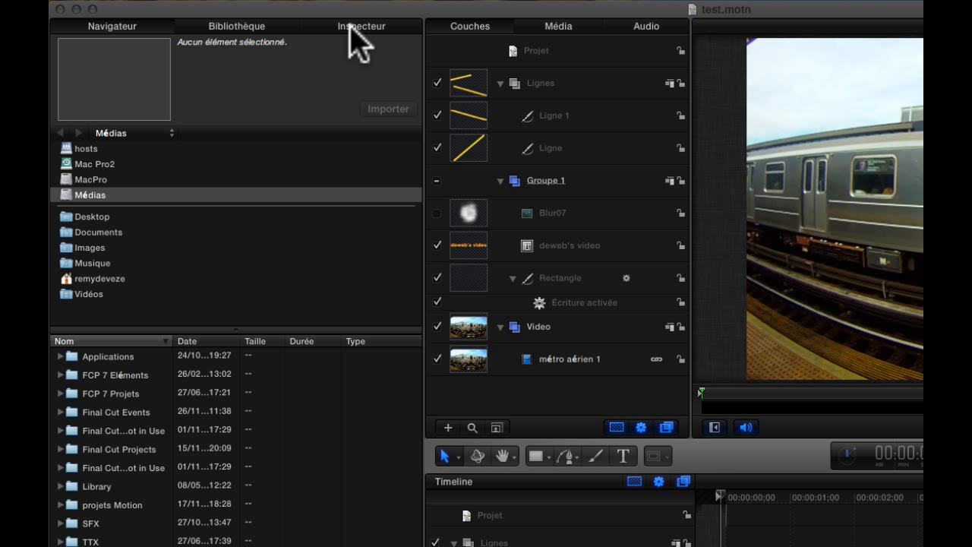
- Show the Library and enlarge its category area so the complete list down to Menu Favoris fits
{"action": "left_click", "coordinate": [241, 31]}
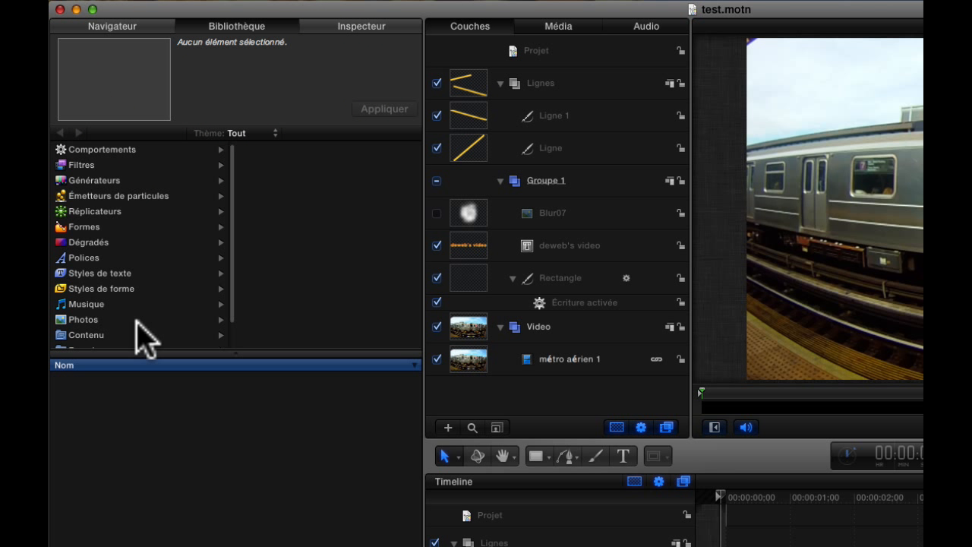
{"action": "left_click_drag", "start_coordinate": [229, 354], "coordinate": [215, 400]}
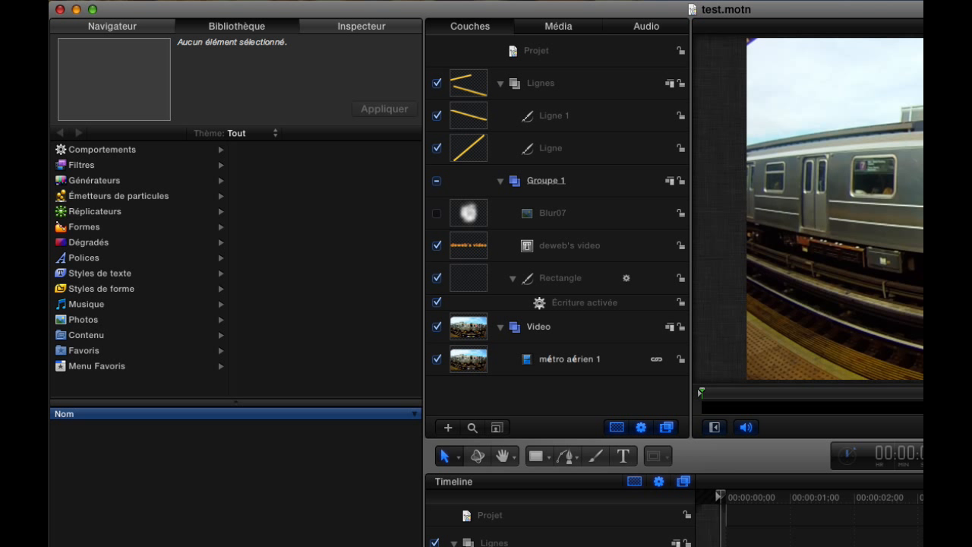
- Examine the contents of the Musique, Photos, Comportements and Filtres categories in the library
{"action": "left_click", "coordinate": [74, 304]}
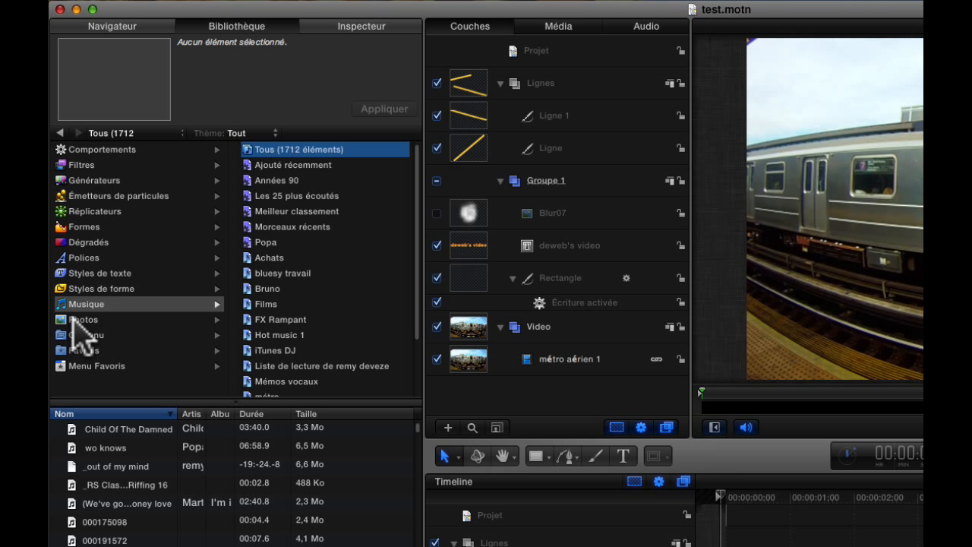
{"action": "left_click", "coordinate": [74, 320]}
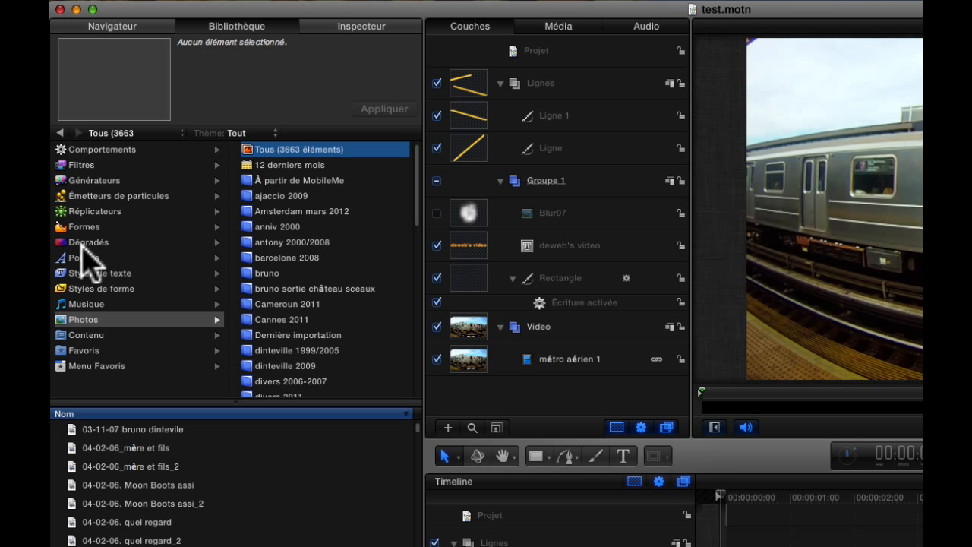
{"action": "left_click", "coordinate": [102, 150]}
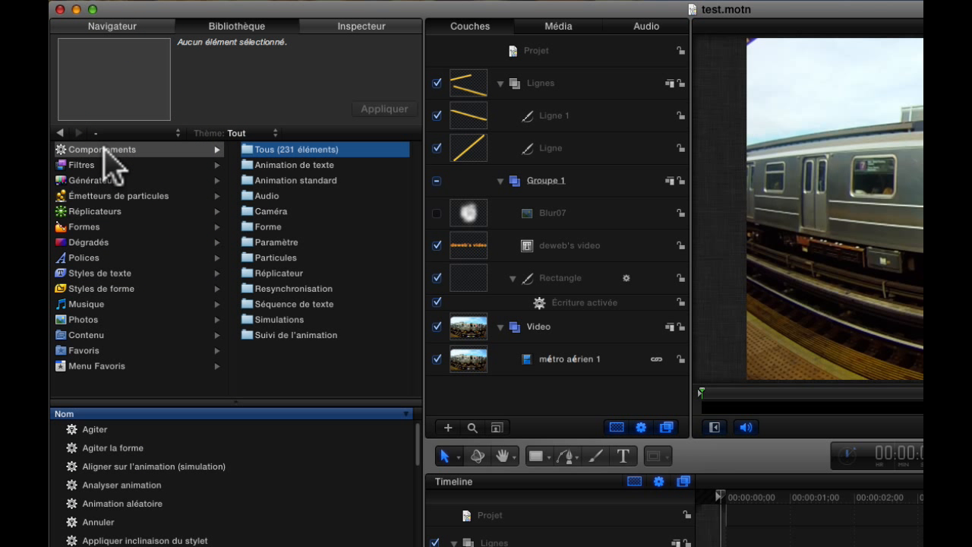
{"action": "left_click", "coordinate": [82, 165]}
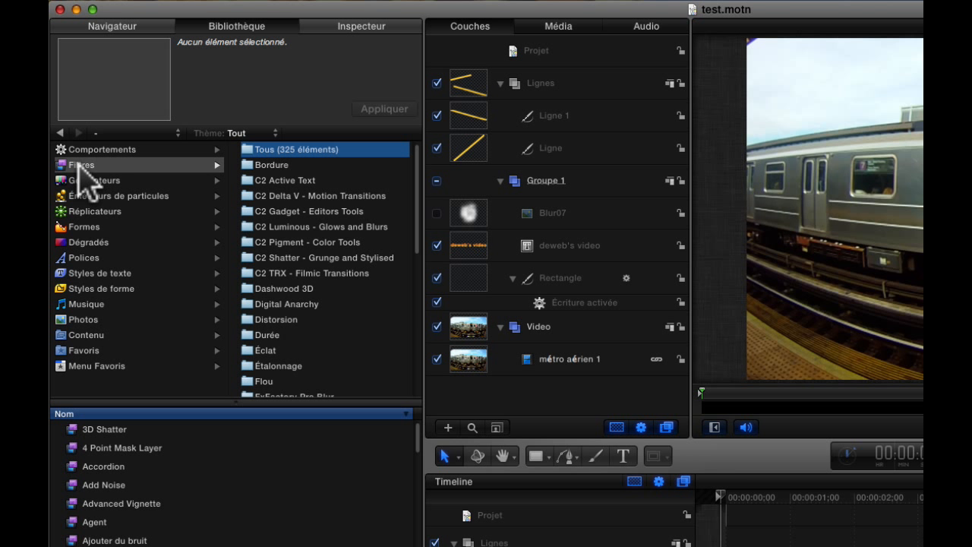
{"action": "left_click", "coordinate": [90, 150]}
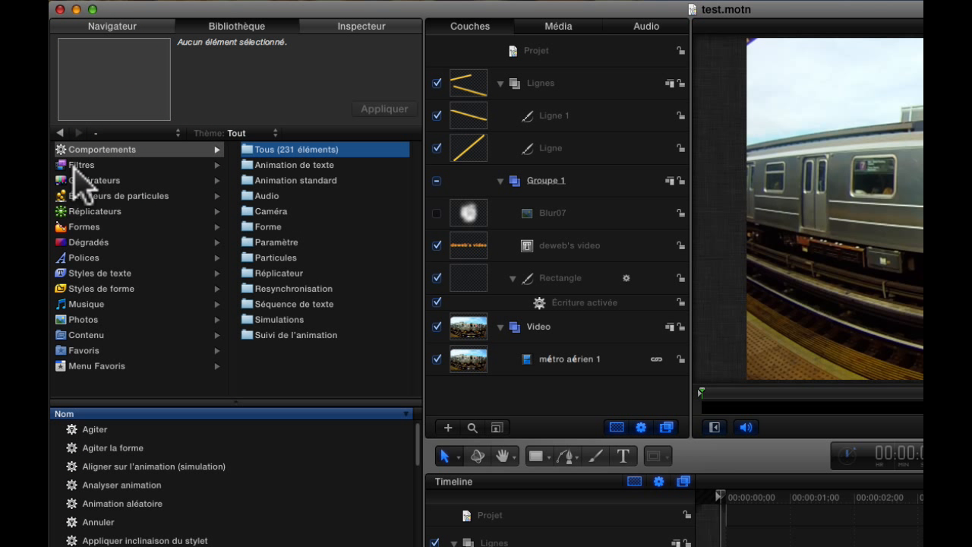
- List the library's Générateurs folder within the Générateurs category and preview the Bruit and Caustique generators
{"action": "left_click", "coordinate": [80, 180]}
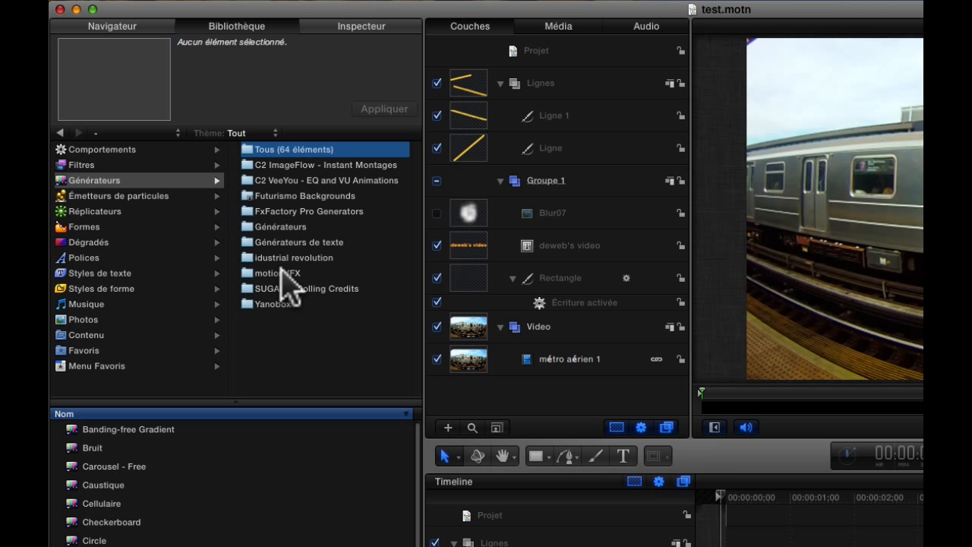
{"action": "left_click", "coordinate": [273, 228]}
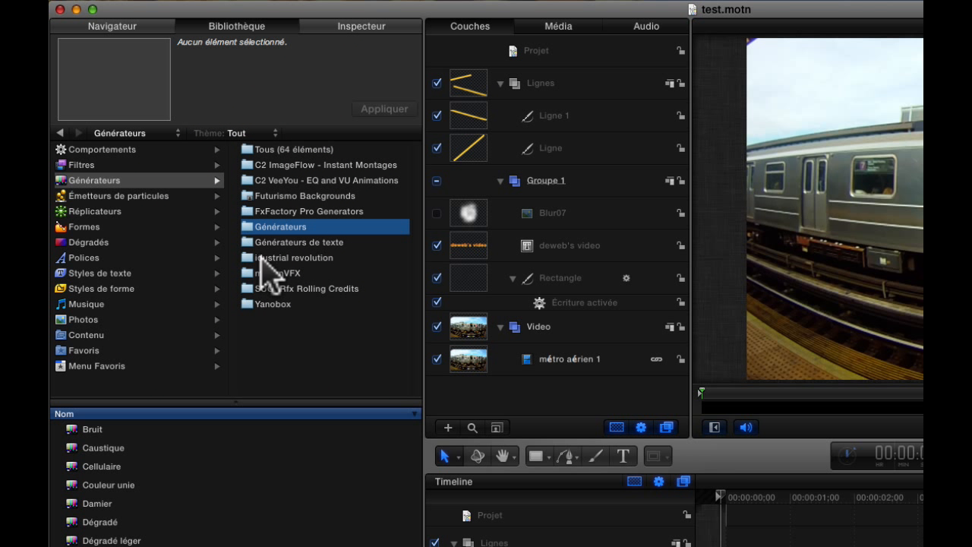
{"action": "left_click", "coordinate": [74, 431]}
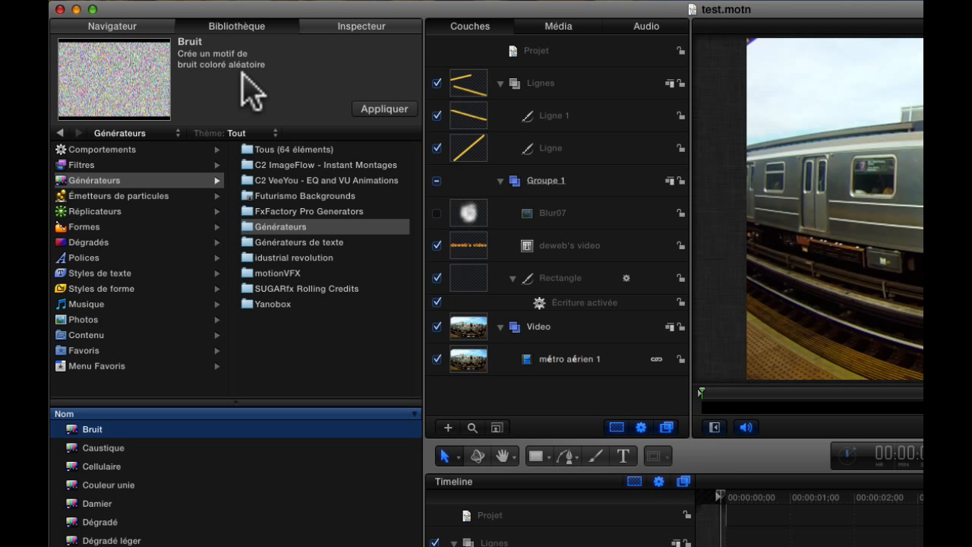
{"action": "mouse_move", "coordinate": [79, 84]}
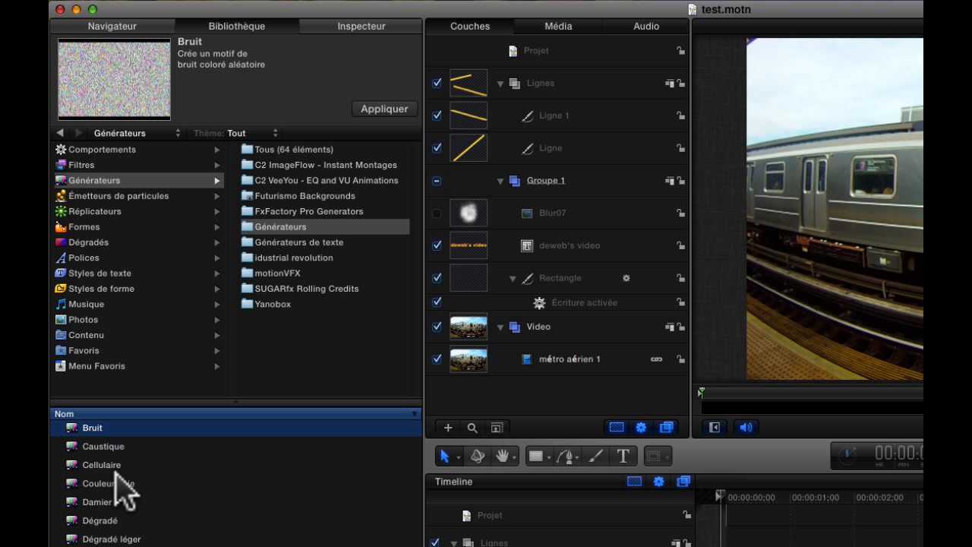
{"action": "left_click", "coordinate": [73, 448]}
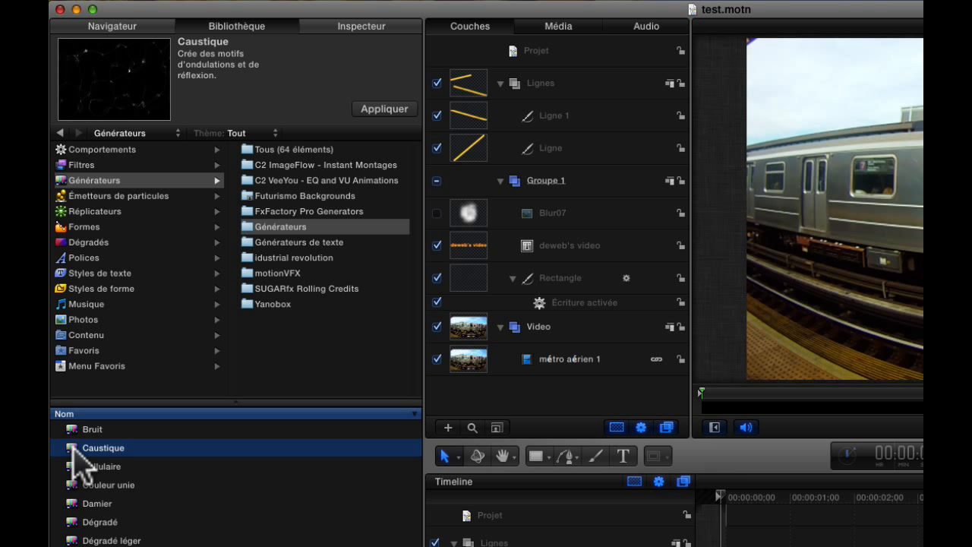
{"action": "mouse_move", "coordinate": [115, 93]}
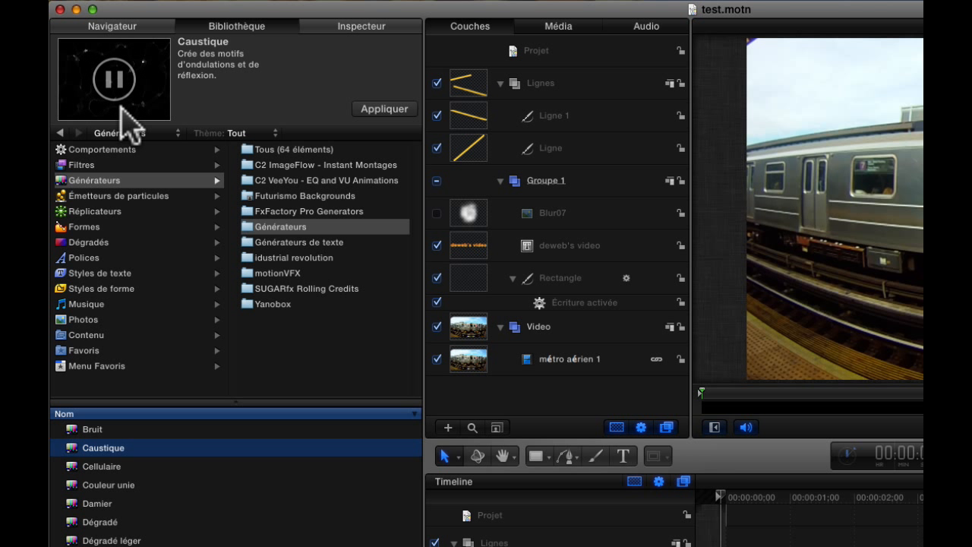
- Preview the generators one after another from Cellulaire through Dégradé, Étoile and Formes concentriques to Membrane
{"action": "left_click", "coordinate": [100, 466]}
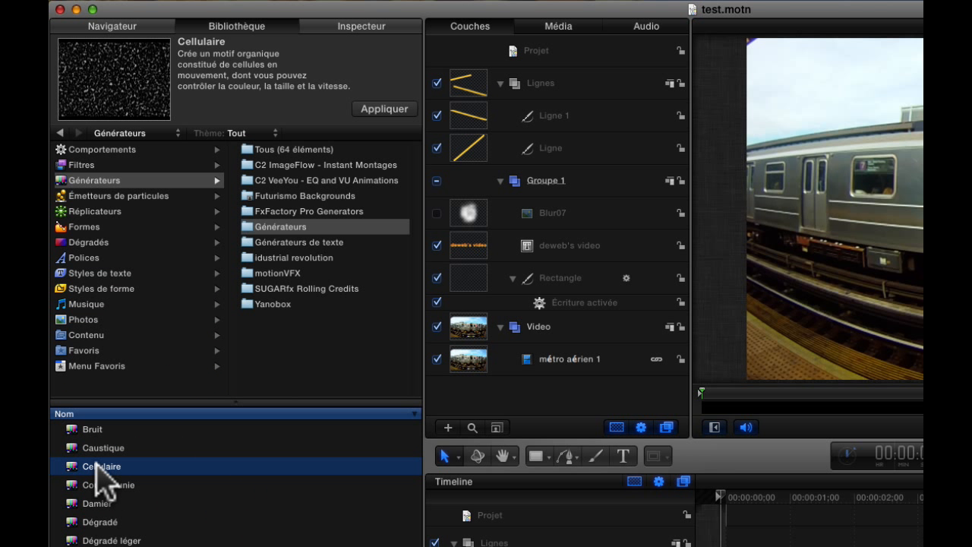
{"action": "key", "text": "Down"}
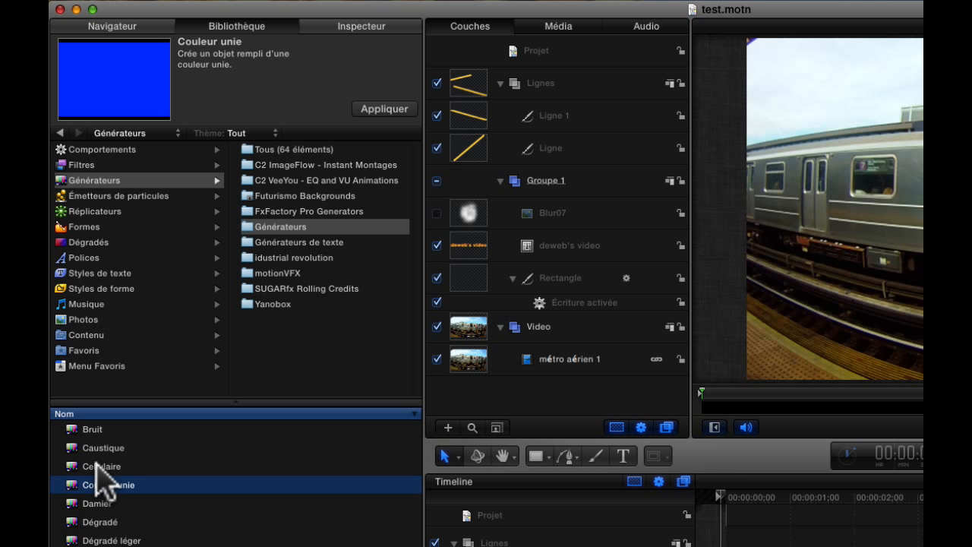
{"action": "key", "text": "Down"}
{"action": "key", "text": "Down"}
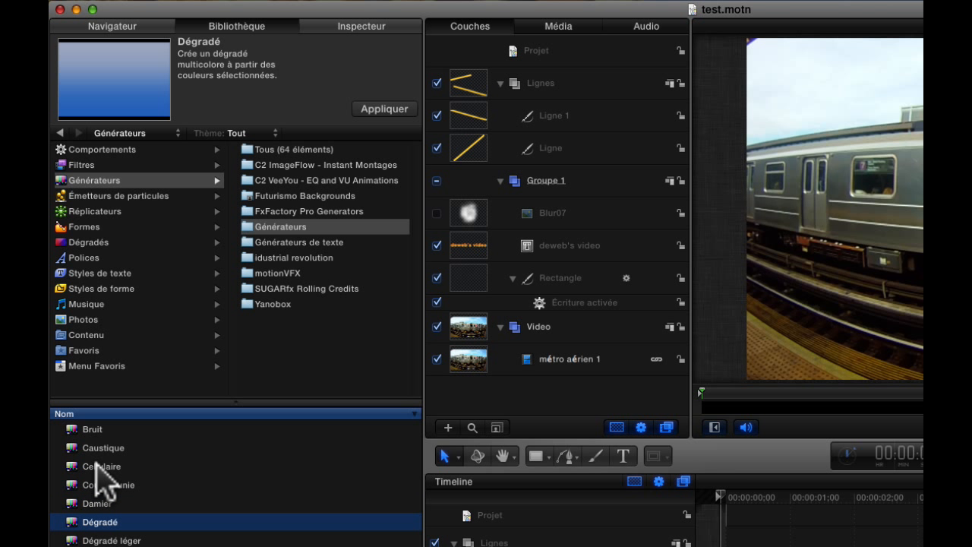
{"action": "key", "text": "Down"}
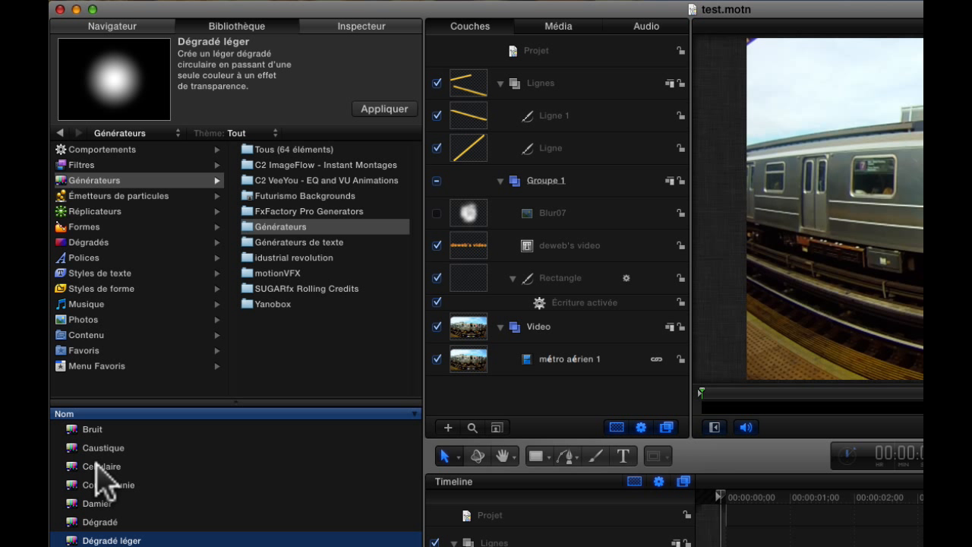
{"action": "key", "text": "Down"}
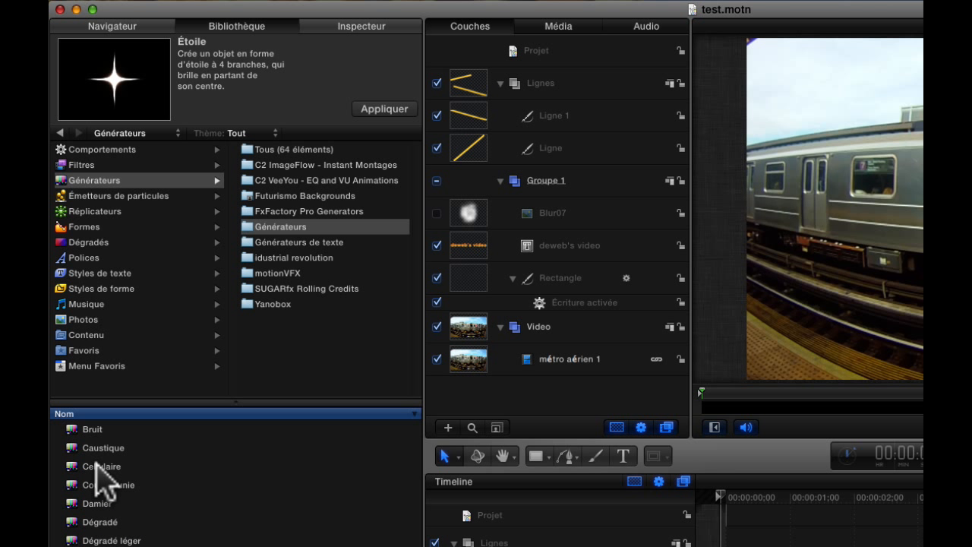
{"action": "key", "text": "Down"}
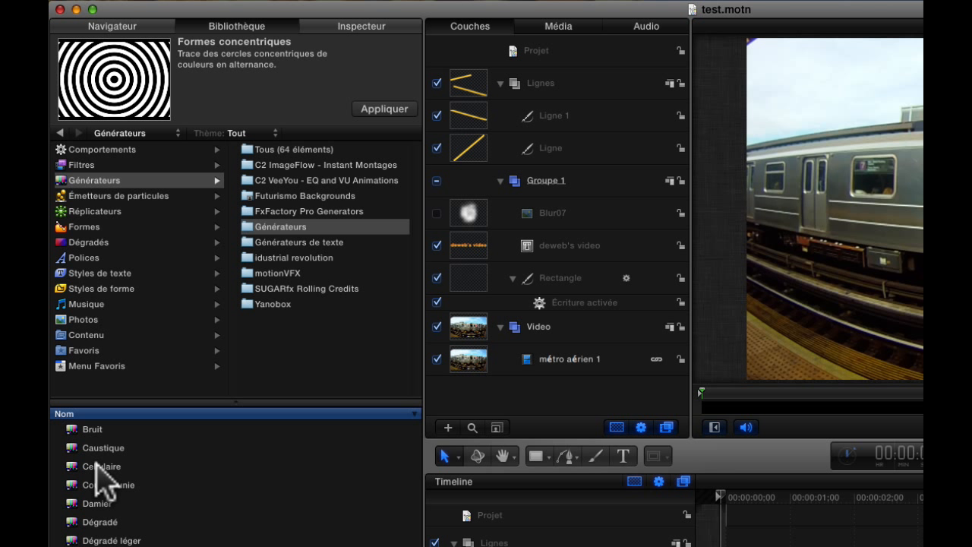
{"action": "key", "text": "Down"}
{"action": "key", "text": "Down"}
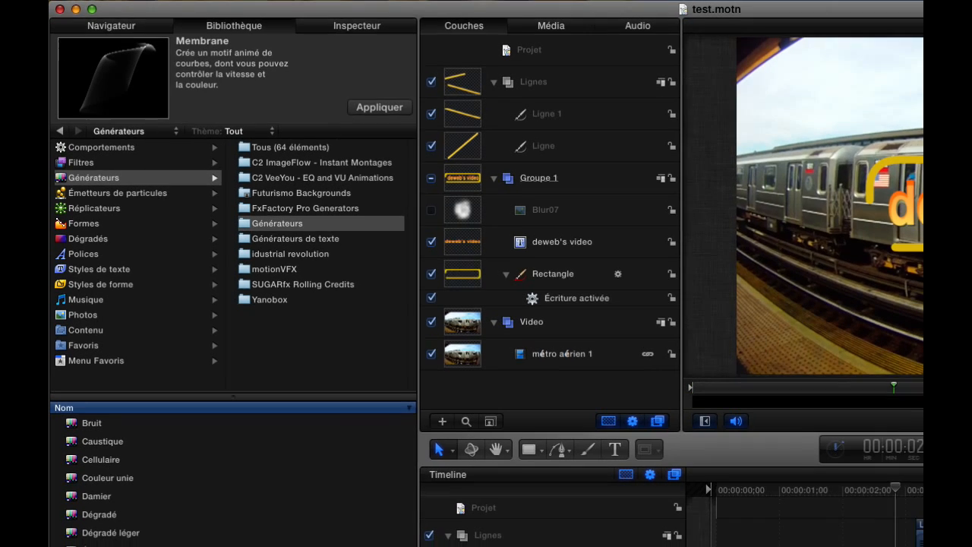
- Preview the remaining generators from Op Art 1 and Op Art 2 to Rayon de deux couleurs
{"action": "left_click", "coordinate": [82, 526]}
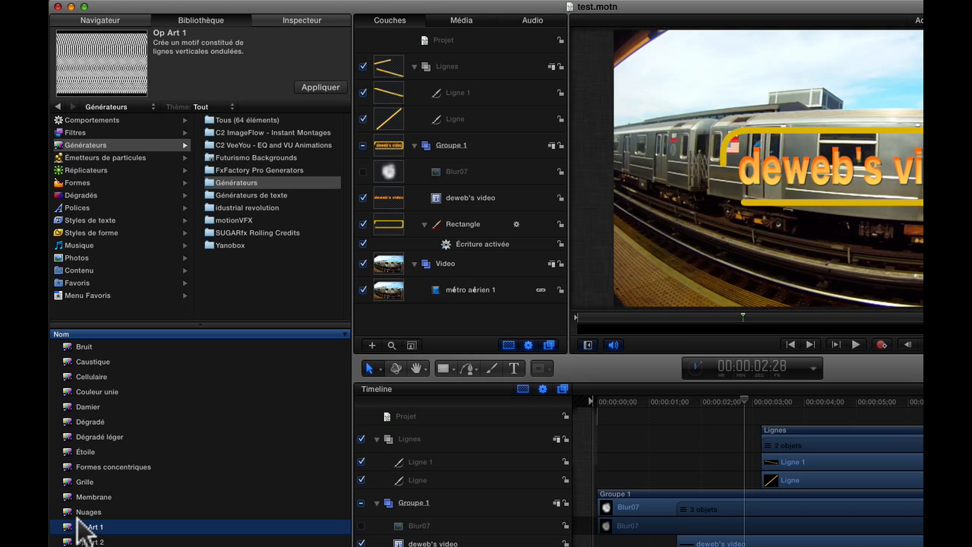
{"action": "key", "text": "Down"}
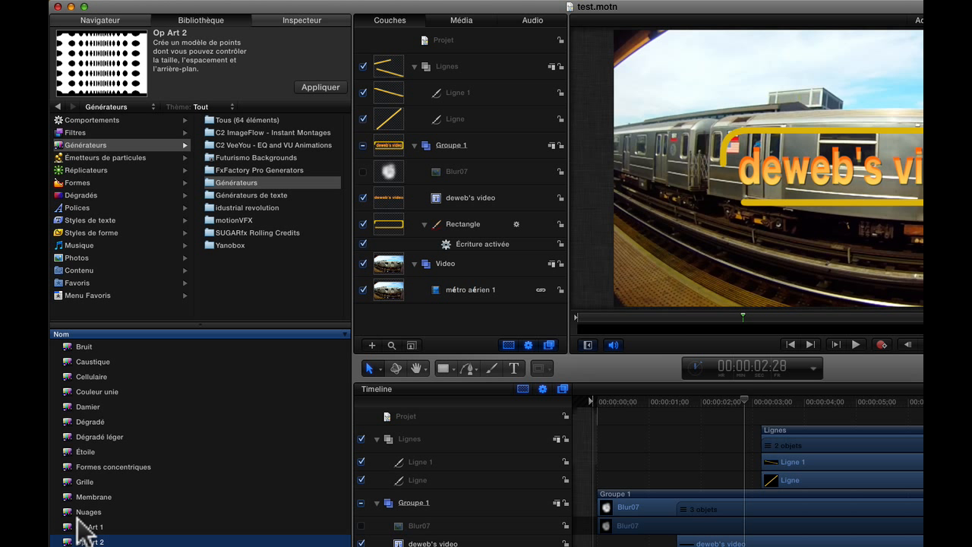
{"action": "key", "text": "Down"}
{"action": "key", "text": "Down"}
{"action": "key", "text": "Down"}
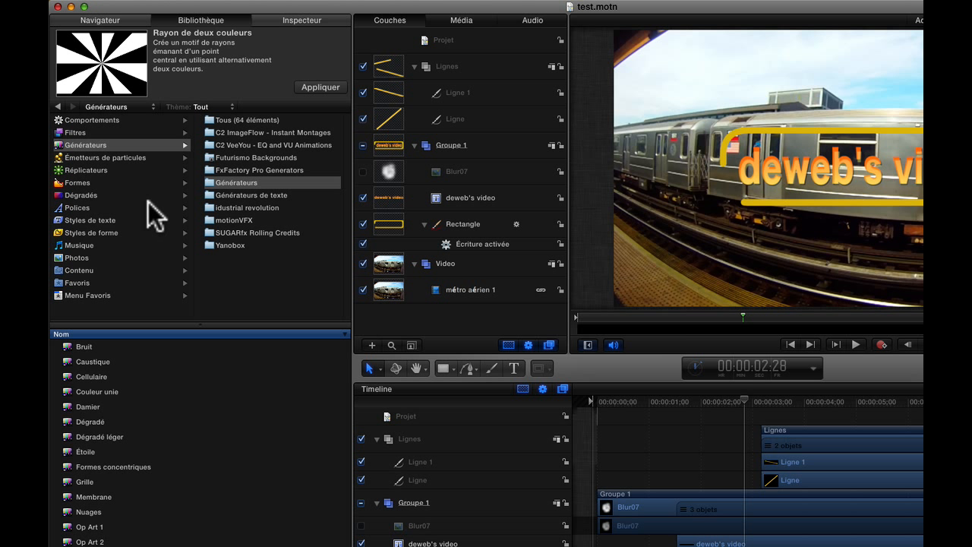
- Show the Formes category and preview the 4-pointed Star, 5-sided star, Blue Rectangle and camel shapes
{"action": "left_click", "coordinate": [78, 183]}
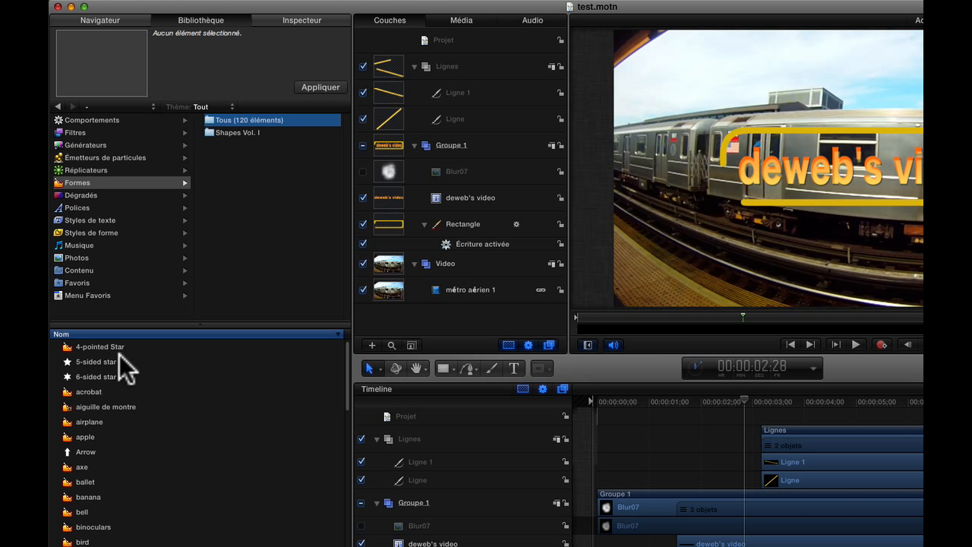
{"action": "left_click", "coordinate": [95, 341]}
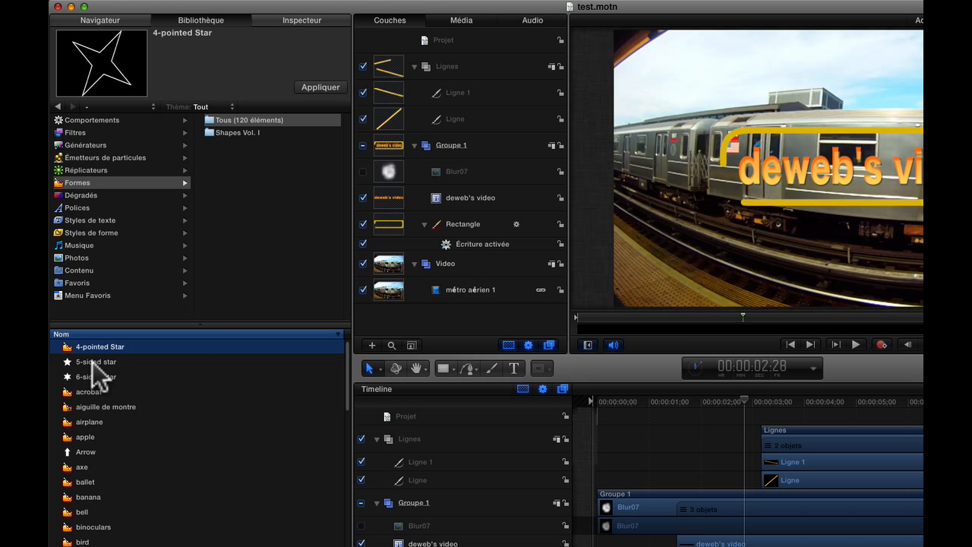
{"action": "left_click", "coordinate": [92, 361]}
{"action": "scroll", "coordinate": [97, 369], "scroll_direction": "up", "scroll_amount": 1}
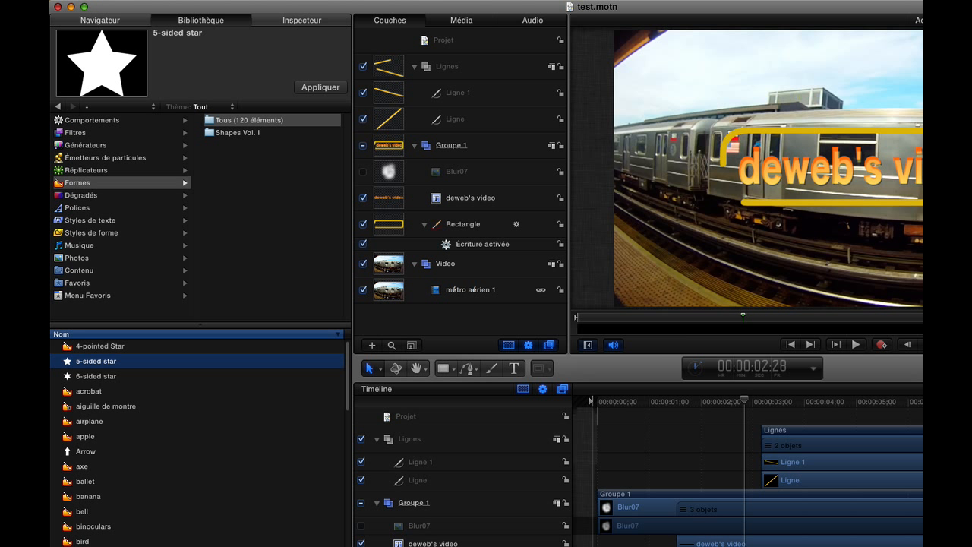
{"action": "left_click", "coordinate": [91, 546]}
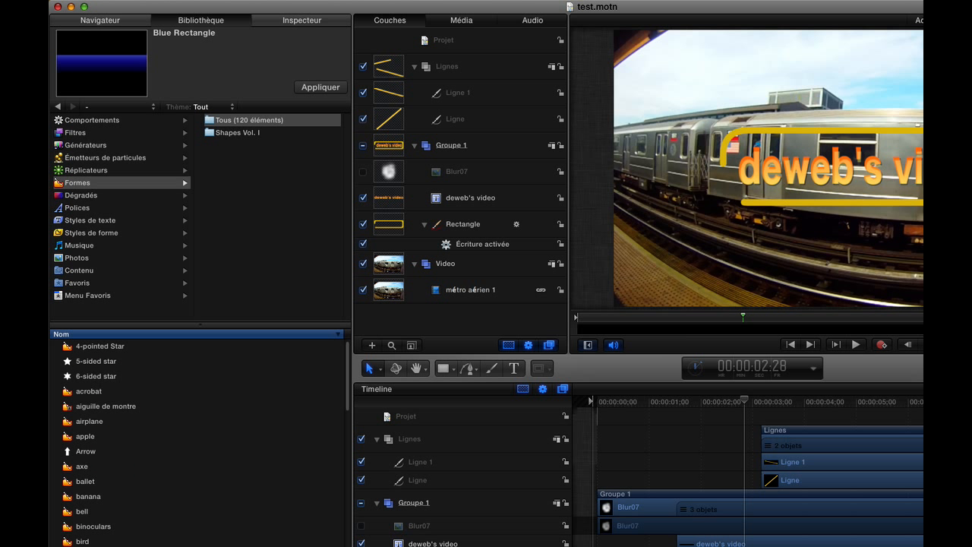
{"action": "left_click", "coordinate": [90, 546]}
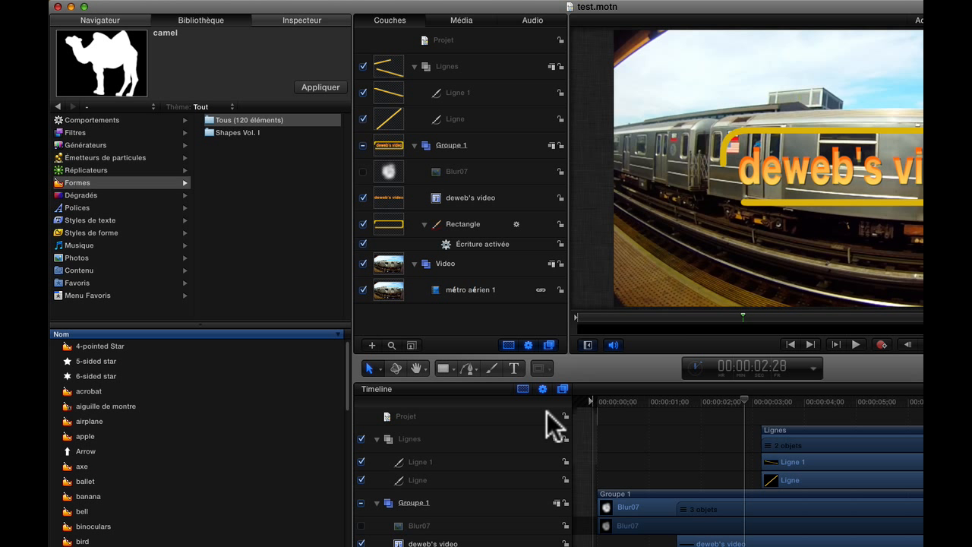
- Activate the Rectangle tool, and preview the airplane, apple and guitar shapes while browsing the shape list as far as Pink Heart
{"action": "left_click", "coordinate": [444, 369]}
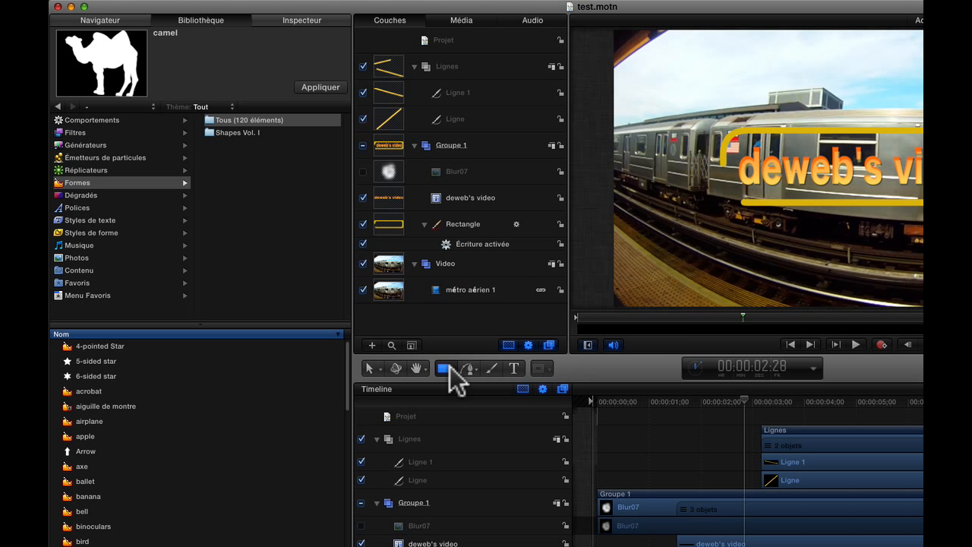
{"action": "left_click", "coordinate": [83, 421]}
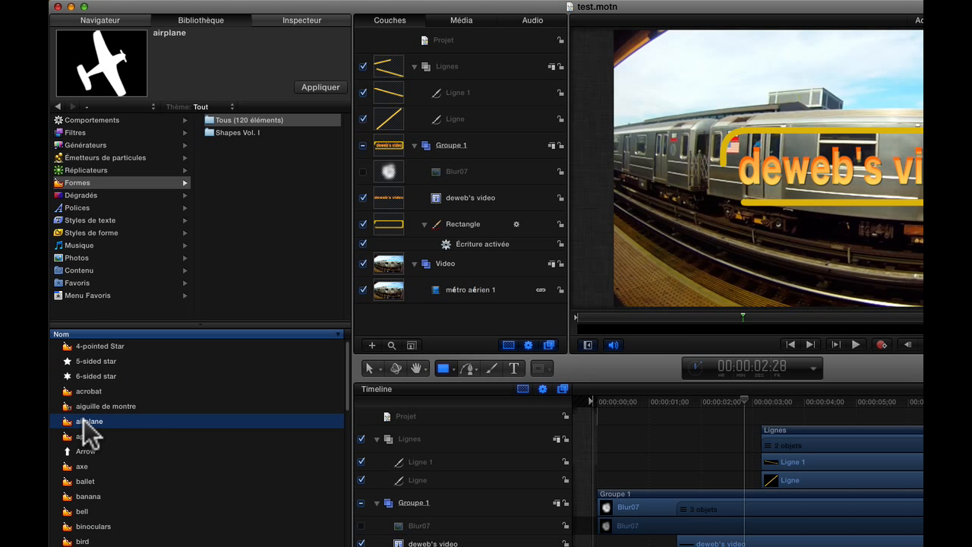
{"action": "left_click", "coordinate": [83, 437]}
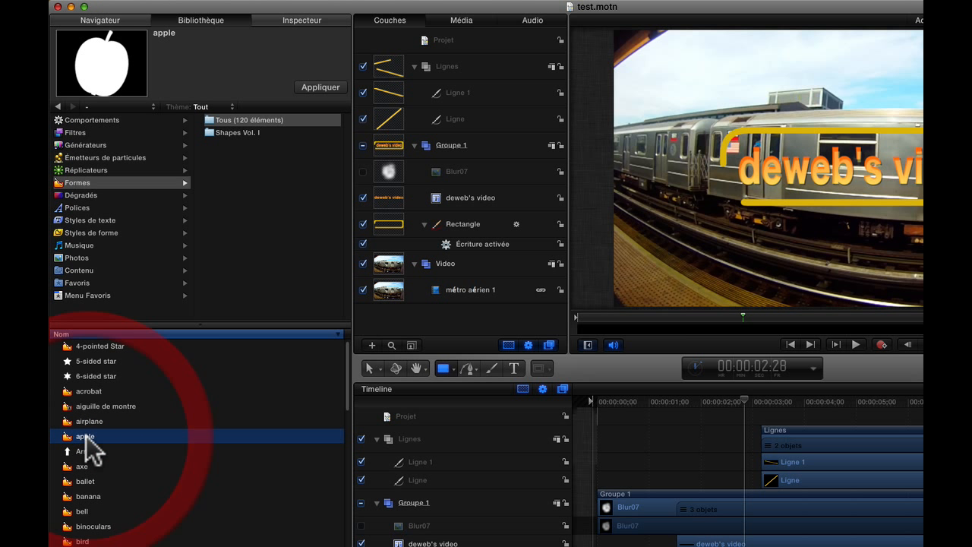
{"action": "scroll", "coordinate": [198, 440], "scroll_direction": "down", "scroll_amount": 5}
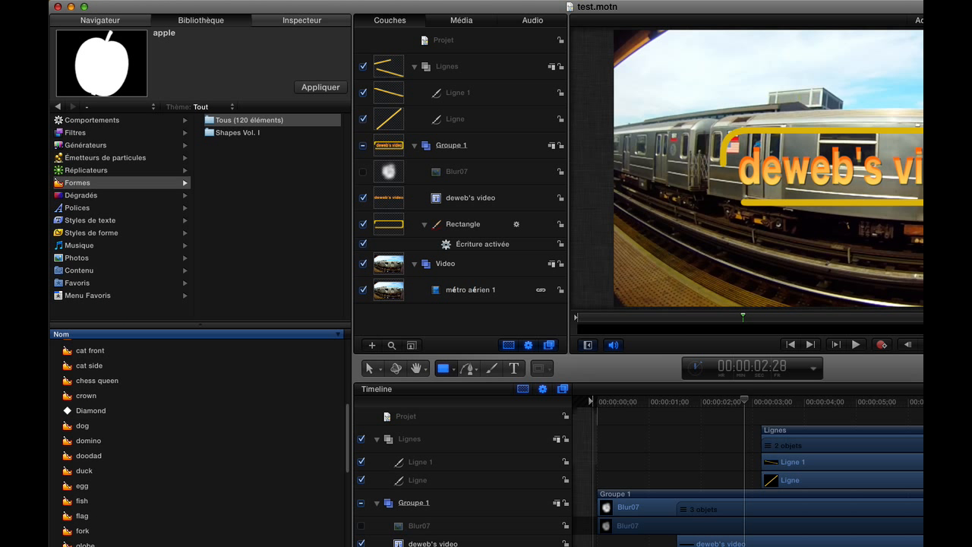
{"action": "left_click", "coordinate": [85, 536]}
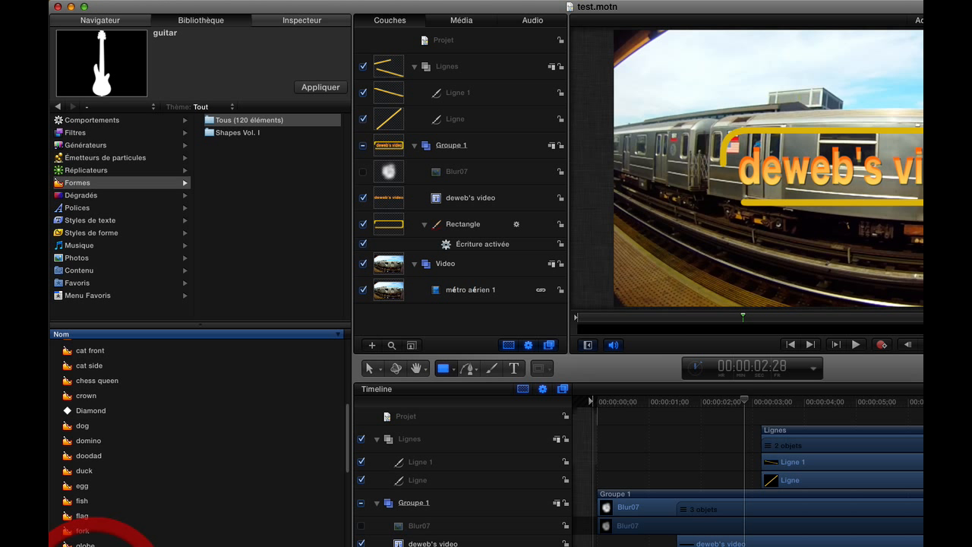
{"action": "scroll", "coordinate": [197, 440], "scroll_direction": "down", "scroll_amount": 10}
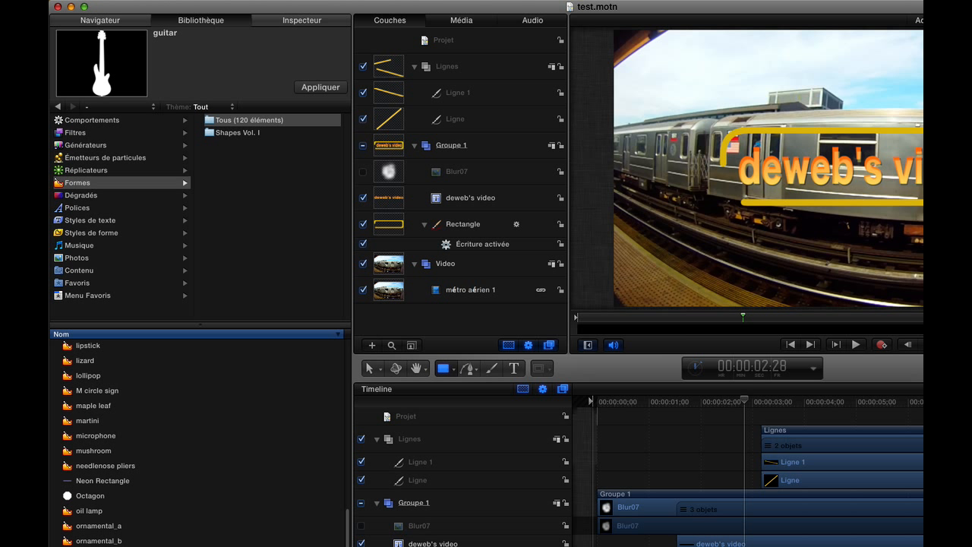
{"action": "scroll", "coordinate": [95, 453], "scroll_direction": "down", "scroll_amount": 5}
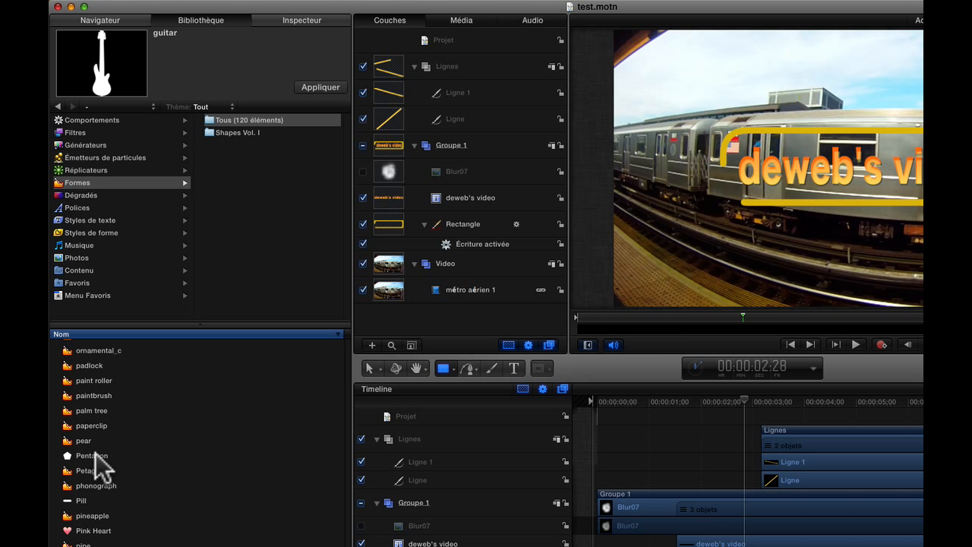
- Preview the Pentagon, Pill, Rounded Rectangle and Star shapes
{"action": "left_click", "coordinate": [86, 454]}
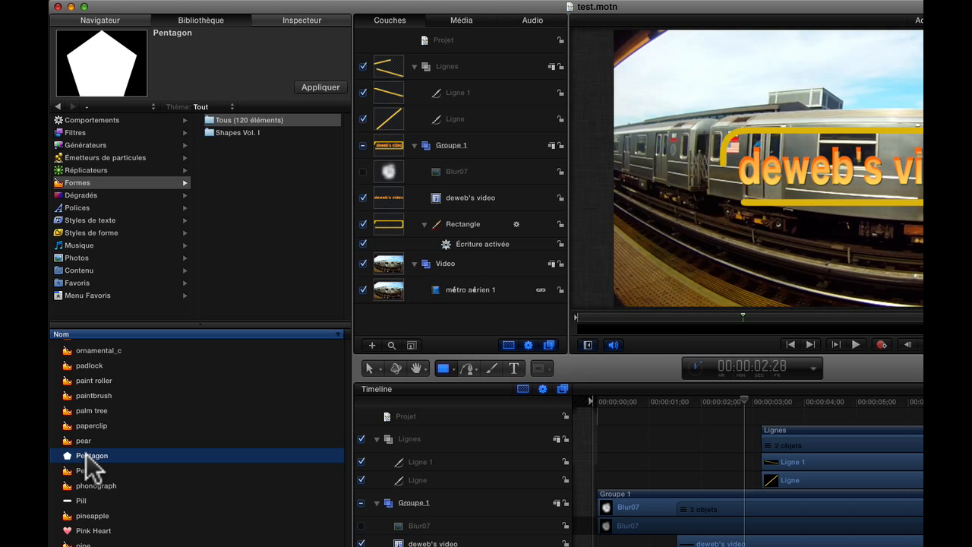
{"action": "left_click", "coordinate": [79, 502]}
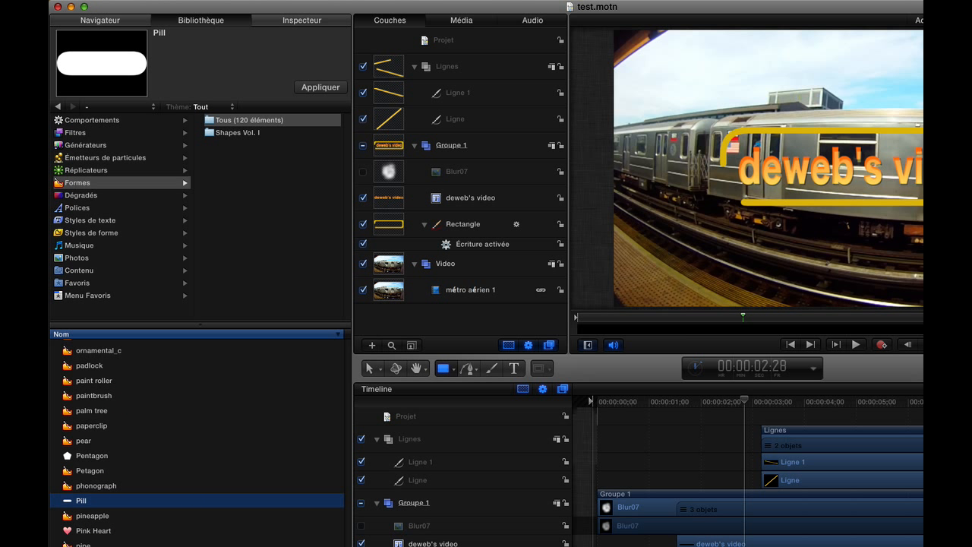
{"action": "left_click", "coordinate": [85, 546]}
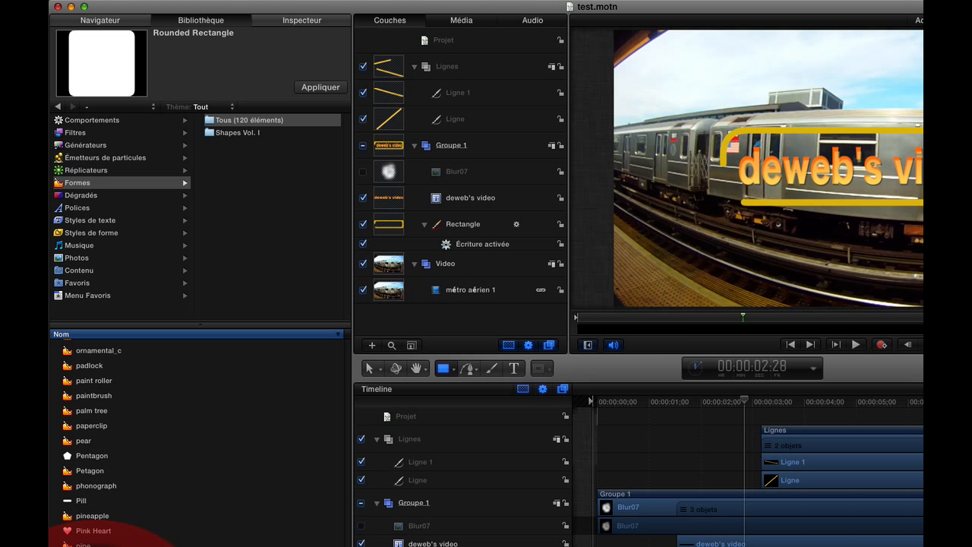
{"action": "scroll", "coordinate": [196, 442], "scroll_direction": "down", "scroll_amount": 5}
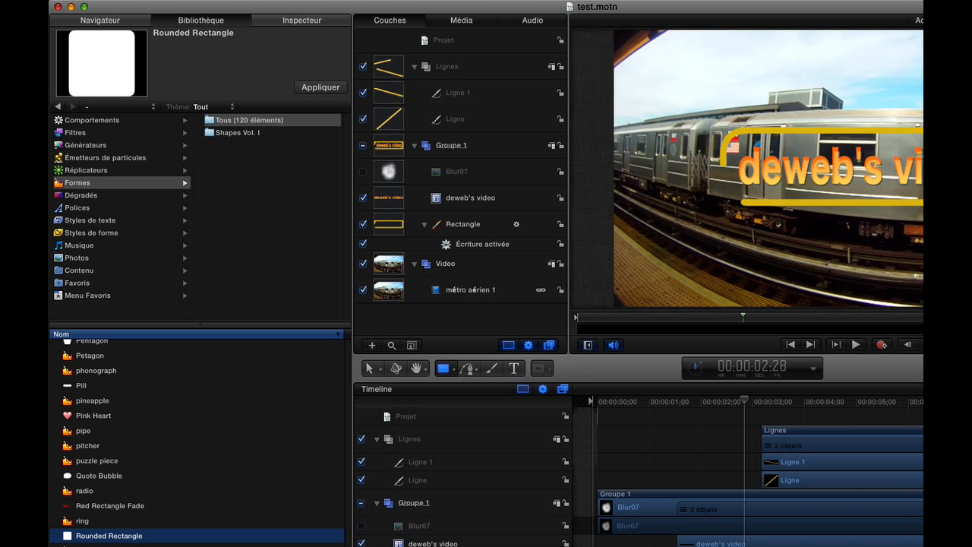
{"action": "left_click", "coordinate": [86, 546]}
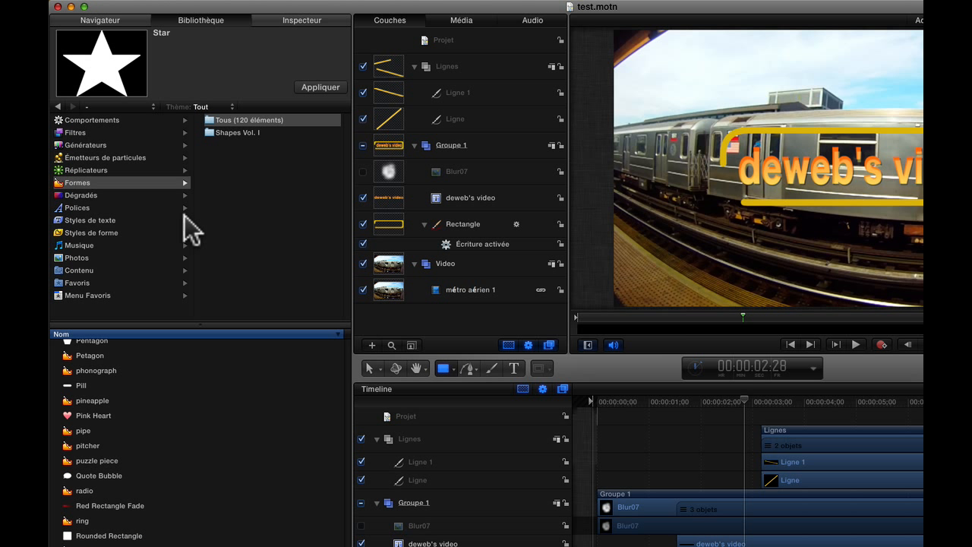
- Show the Dégradés category, and preview the Desert Sky text style in the Styles de texte category
{"action": "left_click", "coordinate": [70, 194]}
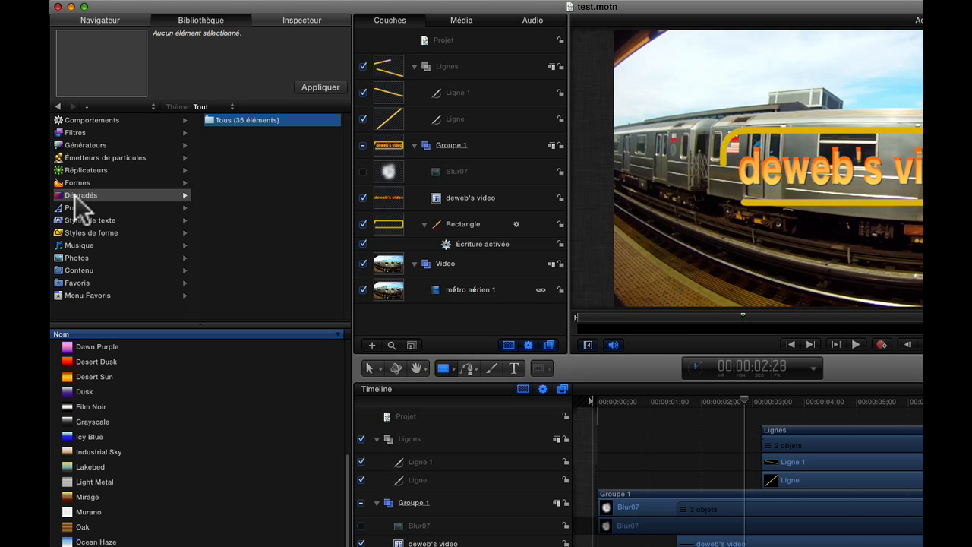
{"action": "left_click", "coordinate": [66, 219]}
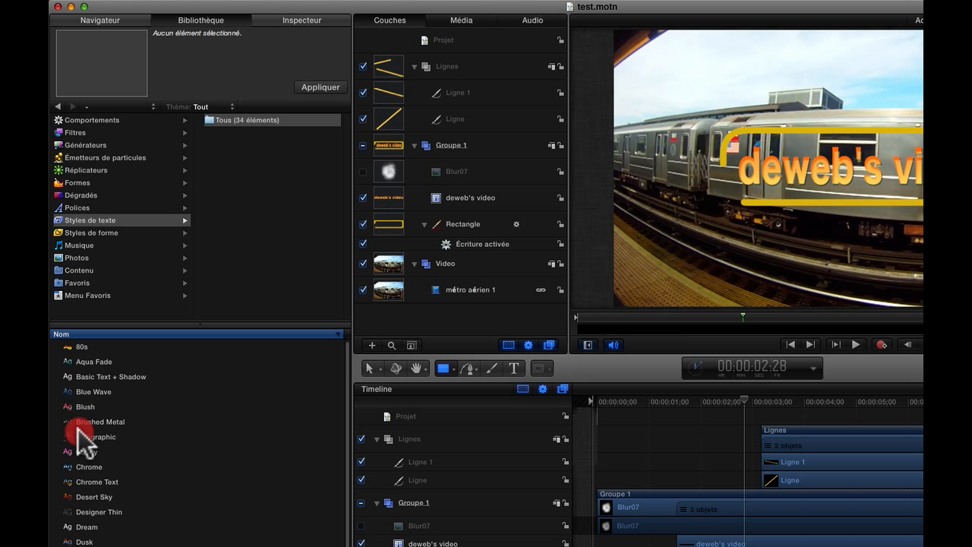
{"action": "left_click", "coordinate": [79, 432]}
{"action": "left_click", "coordinate": [76, 496]}
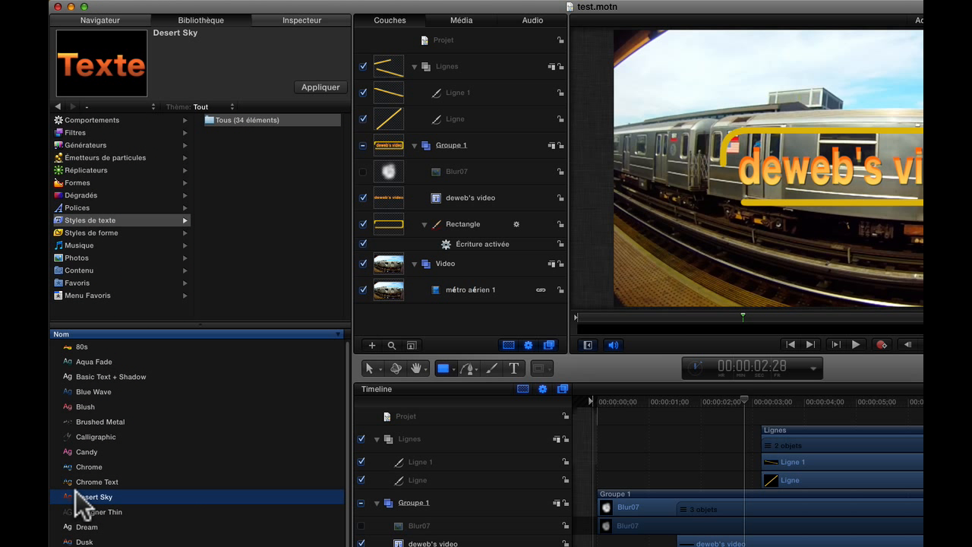
- Preview the text styles after Desert Sky one by one, through Honu to Minimal Optics
{"action": "key", "text": "Down"}
{"action": "key", "text": "Down"}
{"action": "key", "text": "Down"}
{"action": "key", "text": "Down"}
{"action": "key", "text": "Down"}
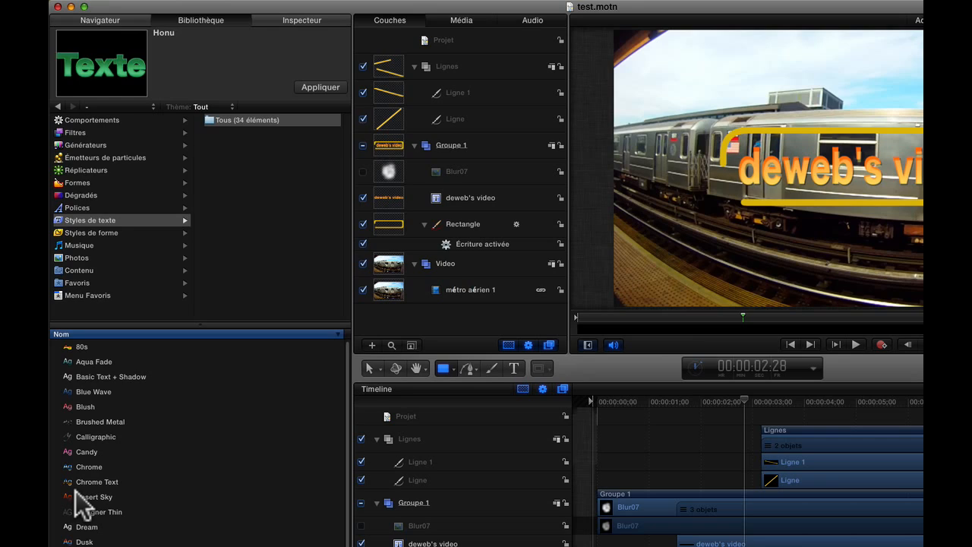
{"action": "key", "text": "Down"}
{"action": "key", "text": "Down"}
{"action": "key", "text": "Down"}
{"action": "key", "text": "Down"}
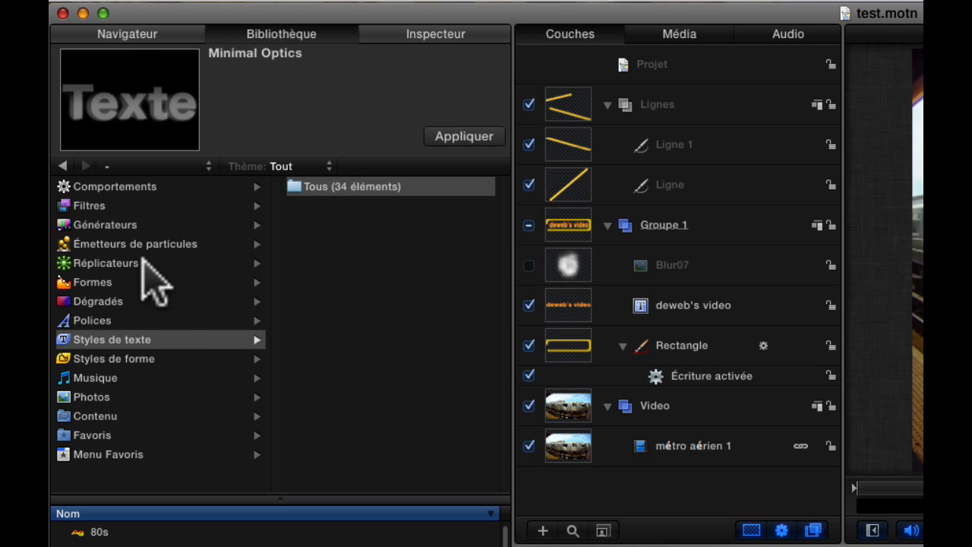
- Show the Arrière-plans replicators in the Réplicateurs category, preview Blink and pause its animated preview
{"action": "left_click", "coordinate": [119, 245]}
{"action": "left_click", "coordinate": [102, 266]}
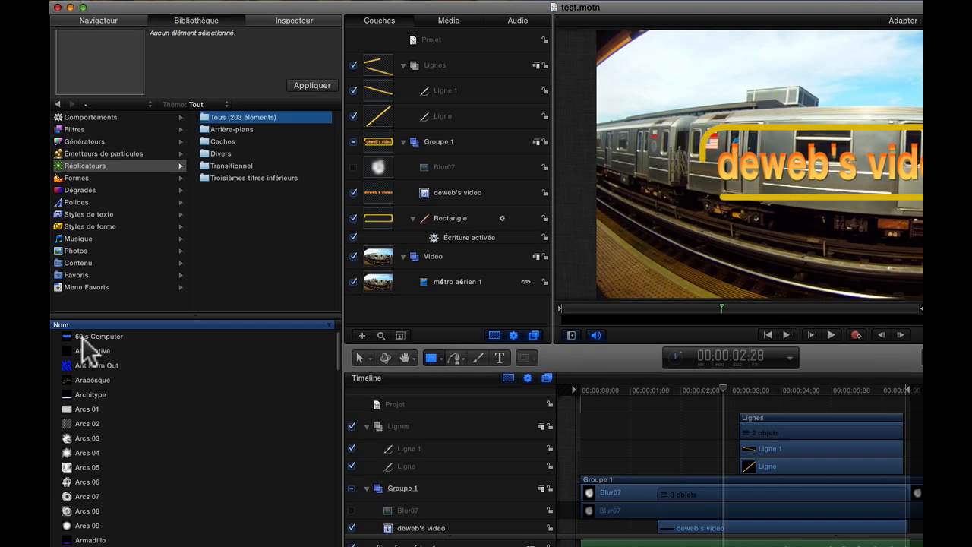
{"action": "left_click", "coordinate": [203, 128]}
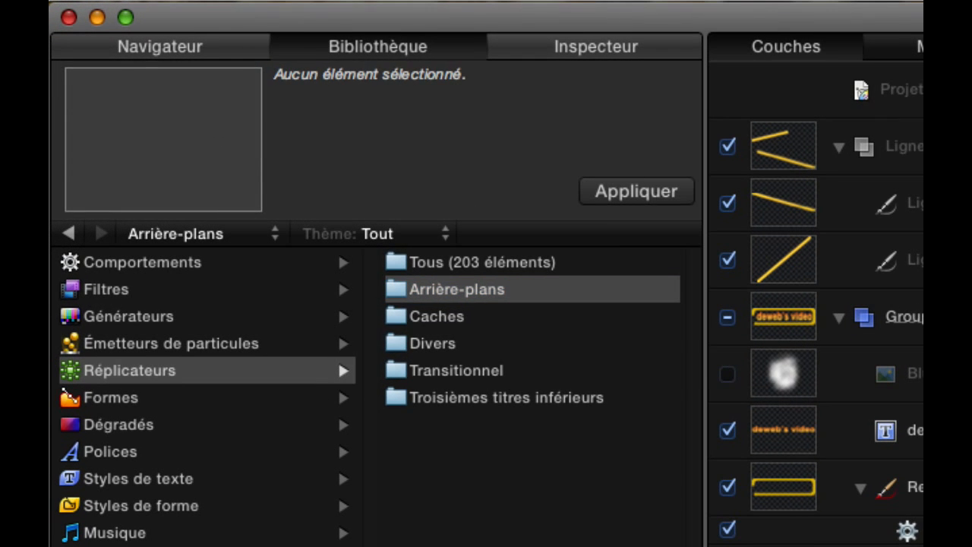
{"action": "left_click", "coordinate": [83, 366]}
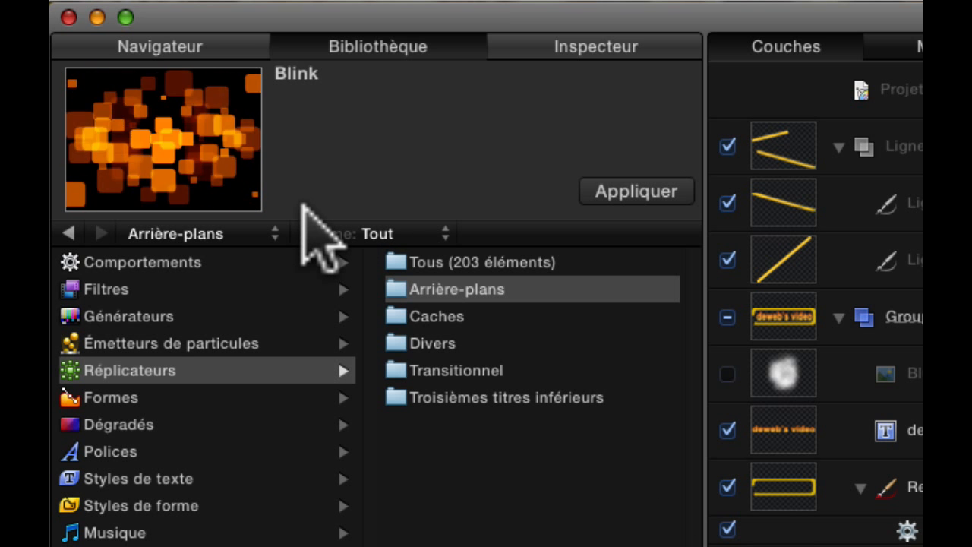
{"action": "mouse_move", "coordinate": [162, 162]}
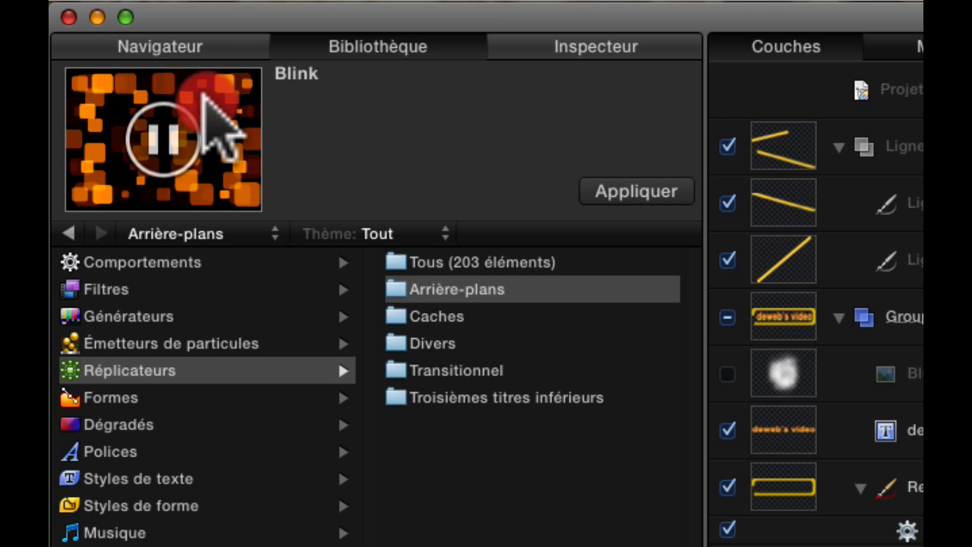
{"action": "left_click", "coordinate": [204, 94]}
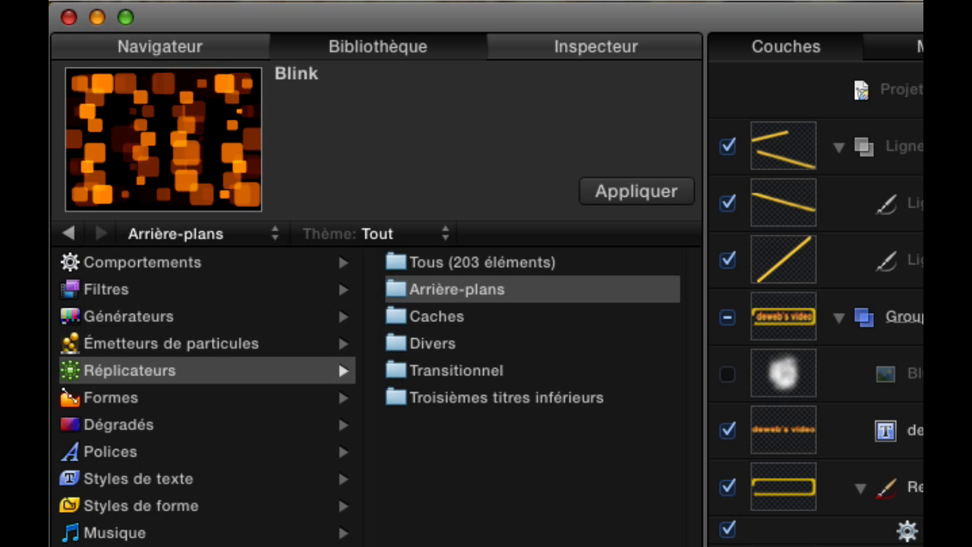
- Preview the background replicators Bricks, Craters, Cubes, Digital and Disco Ball
{"action": "key", "text": "Down"}
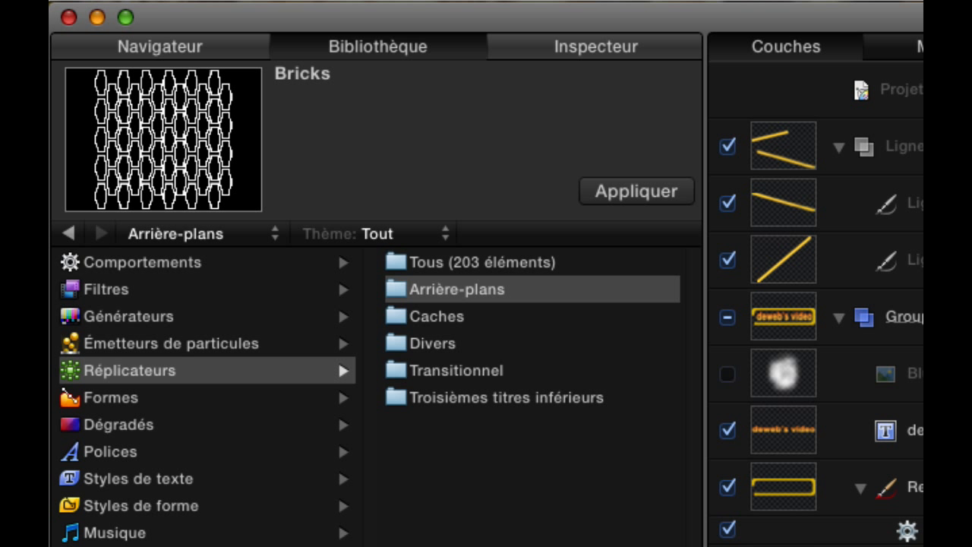
{"action": "key", "text": "Down"}
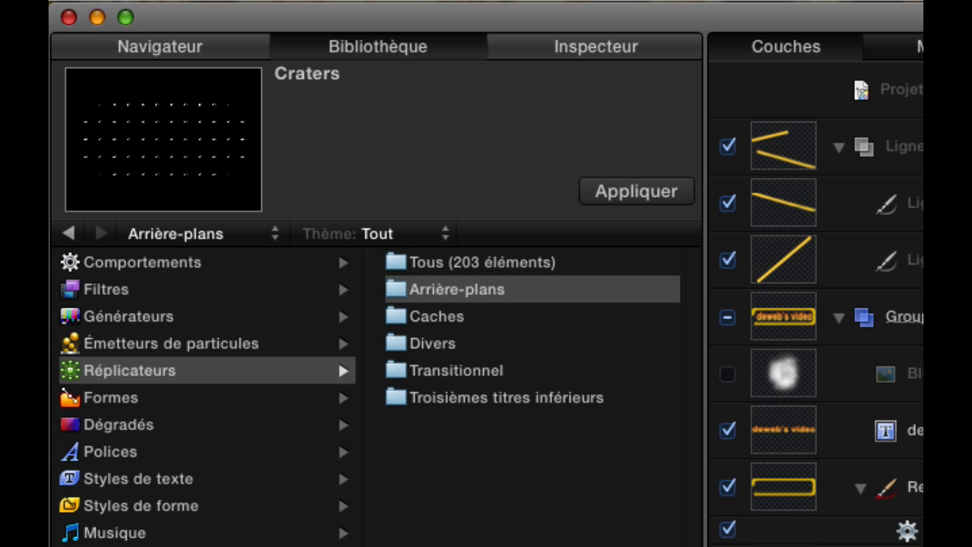
{"action": "key", "text": "Down"}
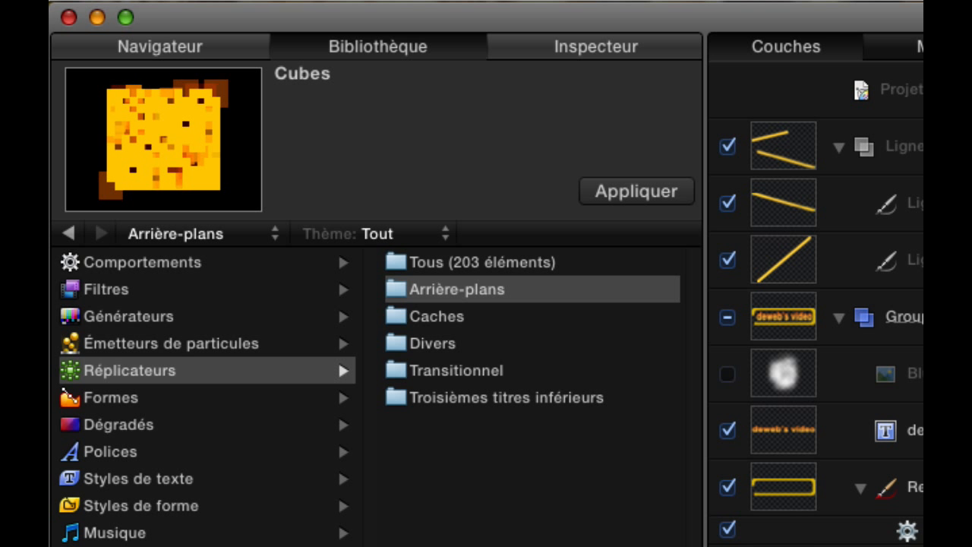
{"action": "key", "text": "Down"}
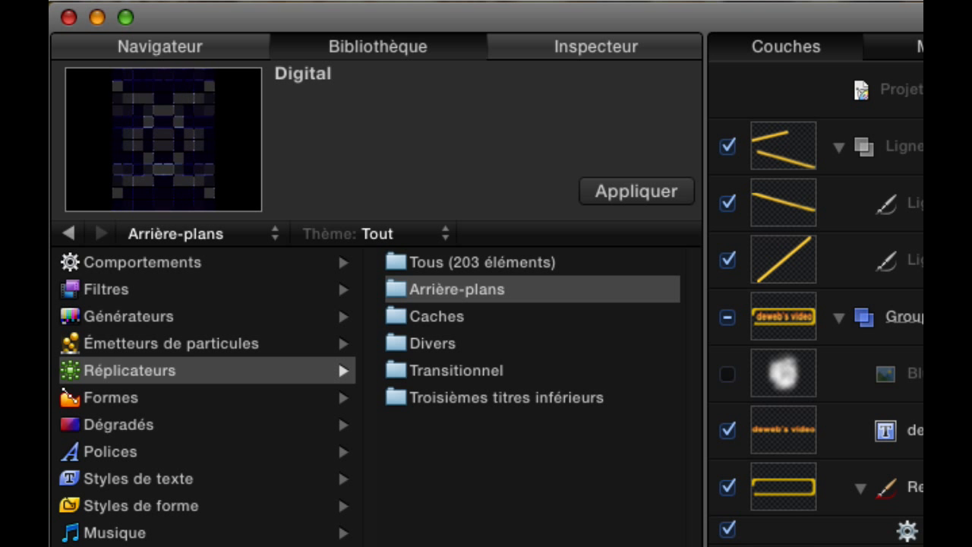
{"action": "key", "text": "Down"}
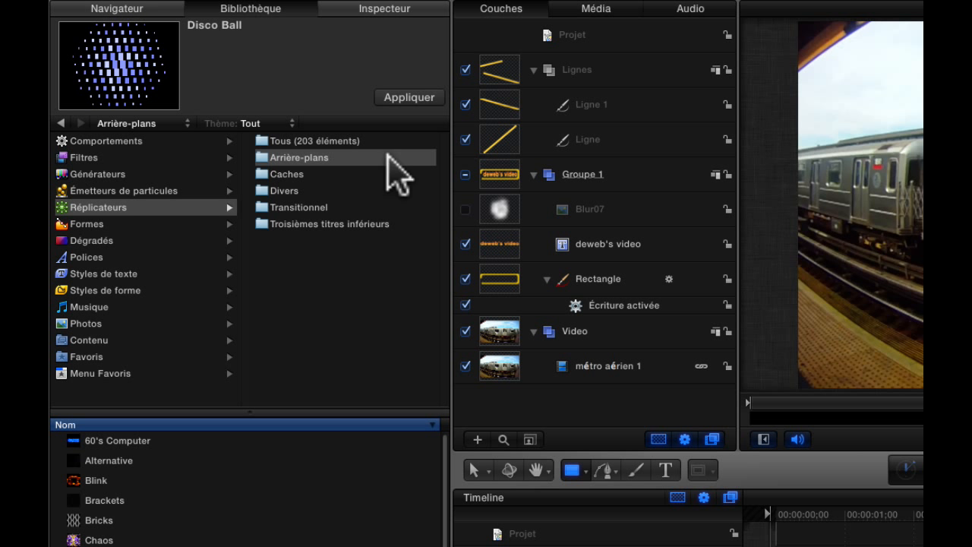
- Show the Troisièmes titres inférieurs replicators and preview Business 01, Business 02, Coins and Falling Tile
{"action": "left_click", "coordinate": [289, 224]}
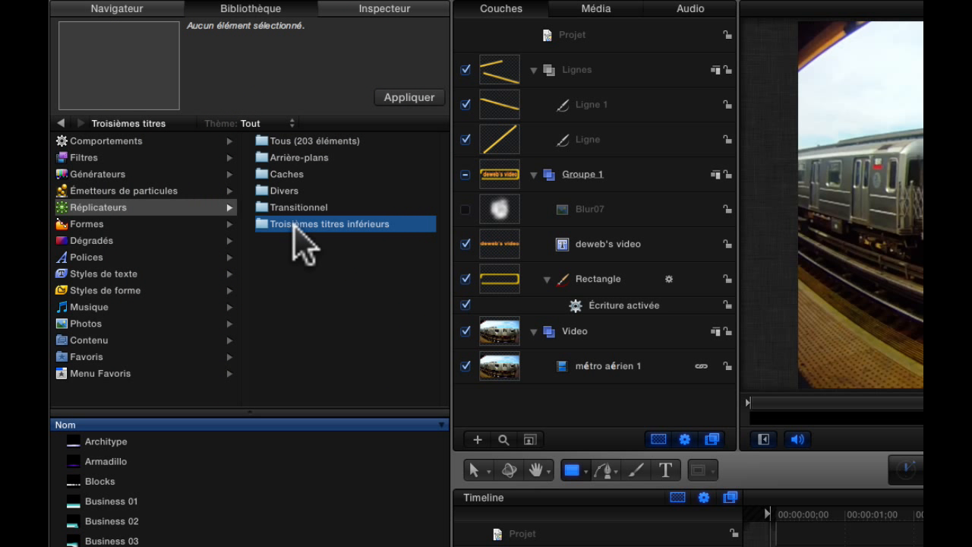
{"action": "left_click", "coordinate": [85, 502]}
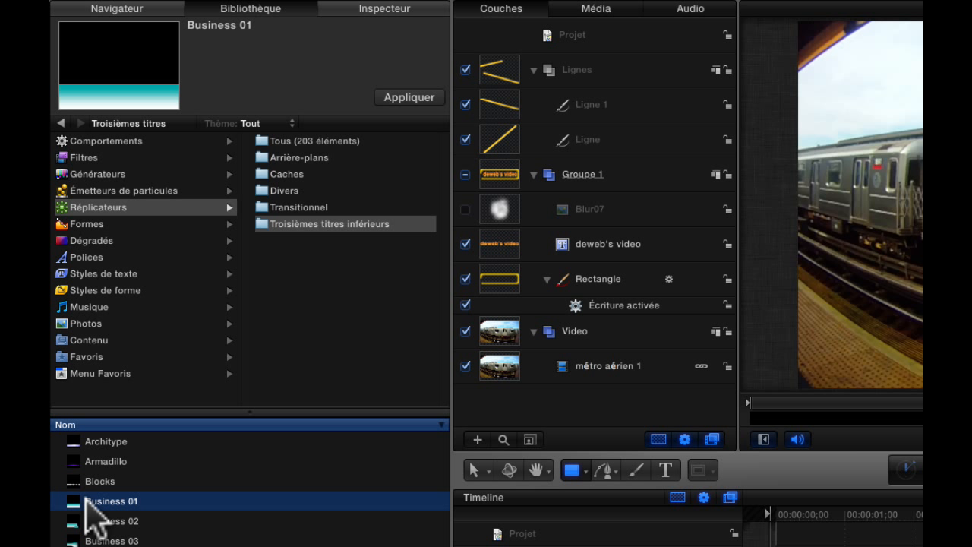
{"action": "key", "text": "Down"}
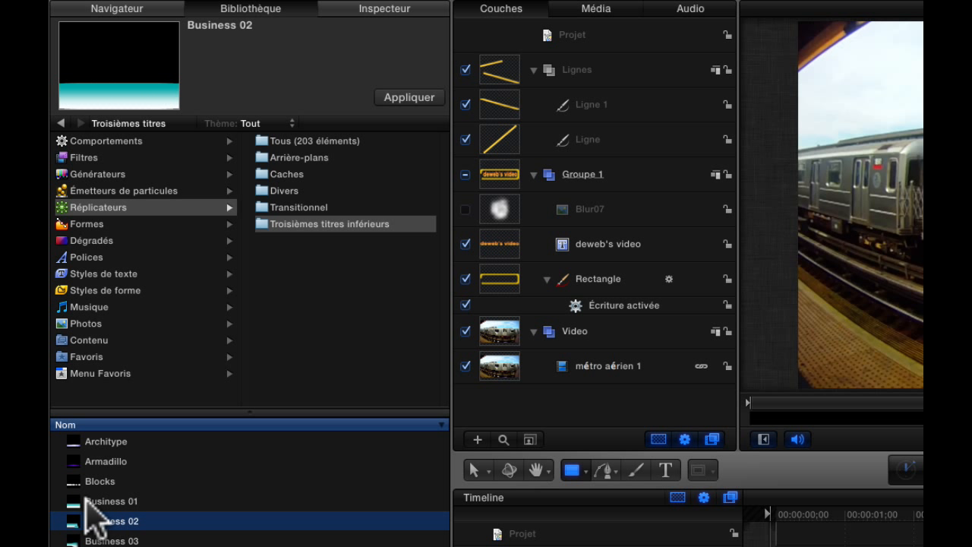
{"action": "key", "text": "Down"}
{"action": "key", "text": "Down"}
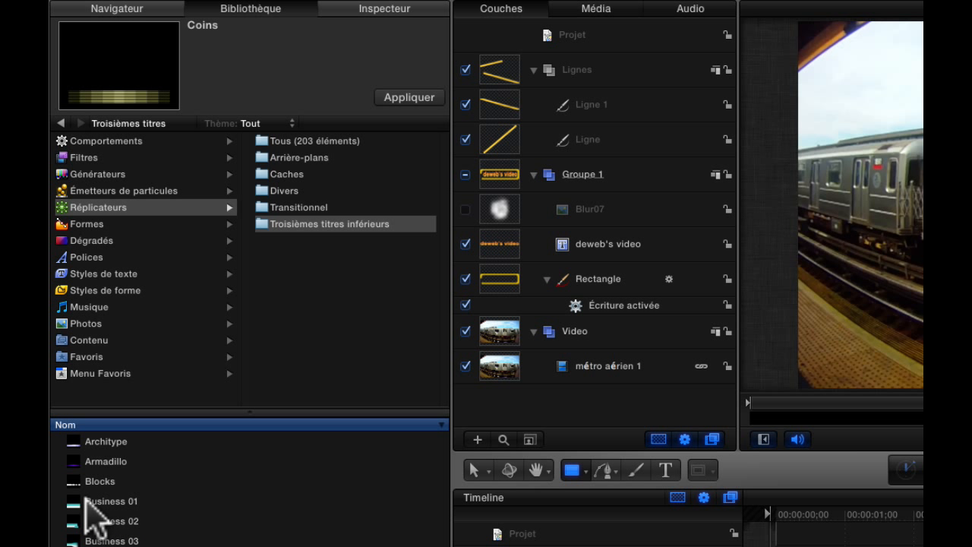
{"action": "key", "text": "Down"}
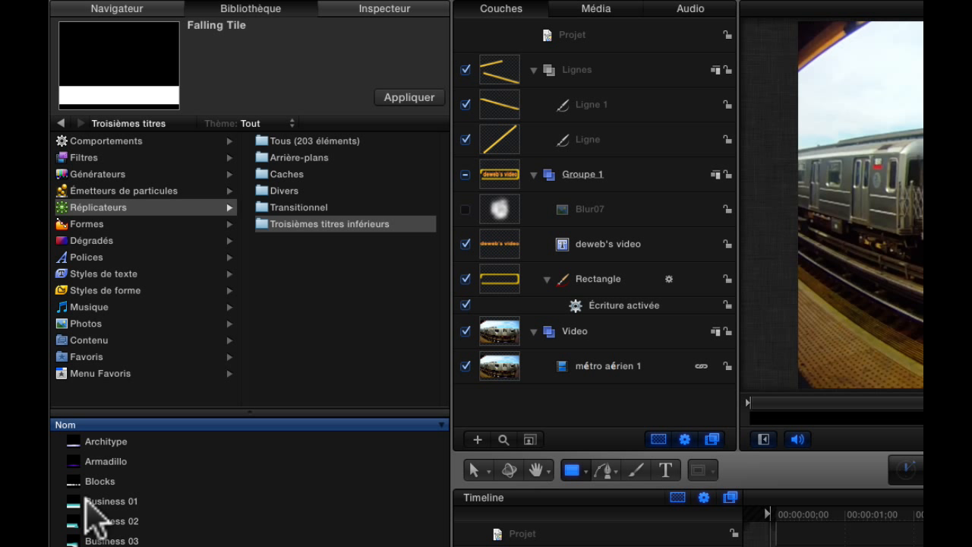
- Preview the lower-third replicators from Lower Lounge through Luminance to Pop Up
{"action": "key", "text": "Down"}
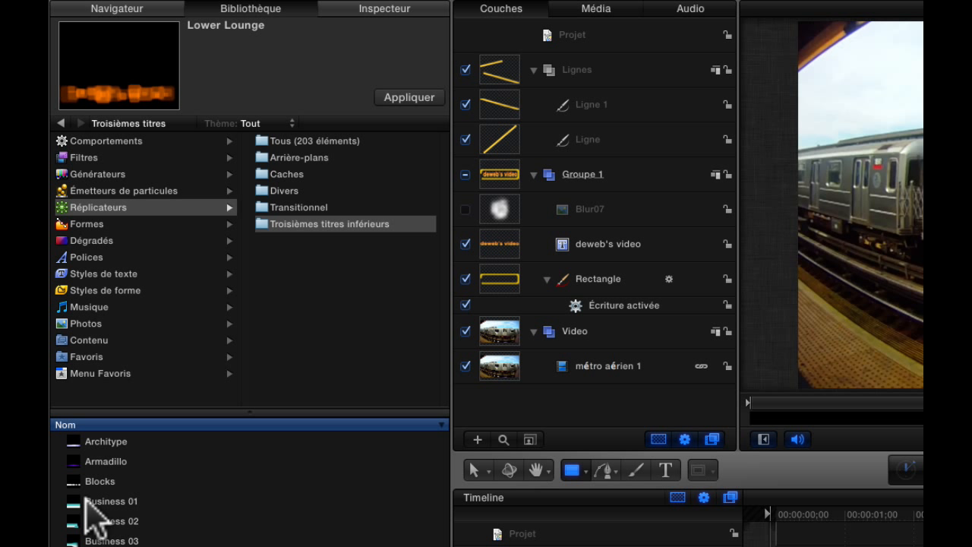
{"action": "key", "text": "Down"}
{"action": "key", "text": "Down"}
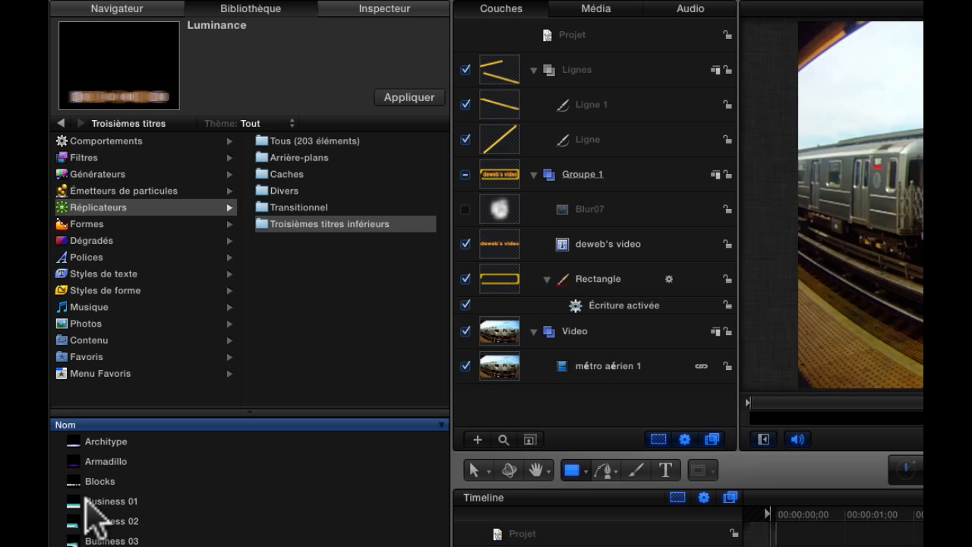
{"action": "key", "text": "Down"}
{"action": "key", "text": "Down"}
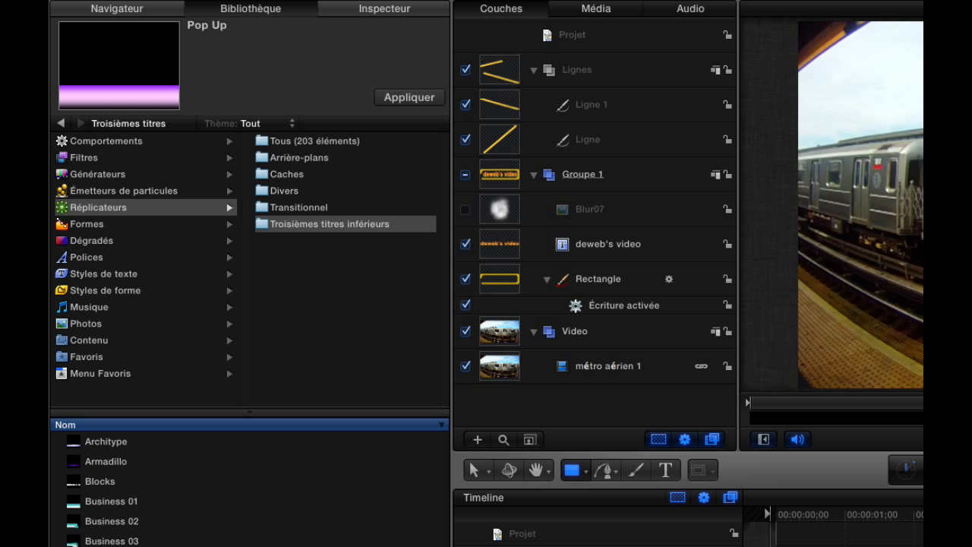
- Show the Caches replicators and preview Arcs 08, Arcs 09, Bubble Ring, Capsule Sweep, Capsules and Interlocking Circles 01
{"action": "left_click", "coordinate": [279, 174]}
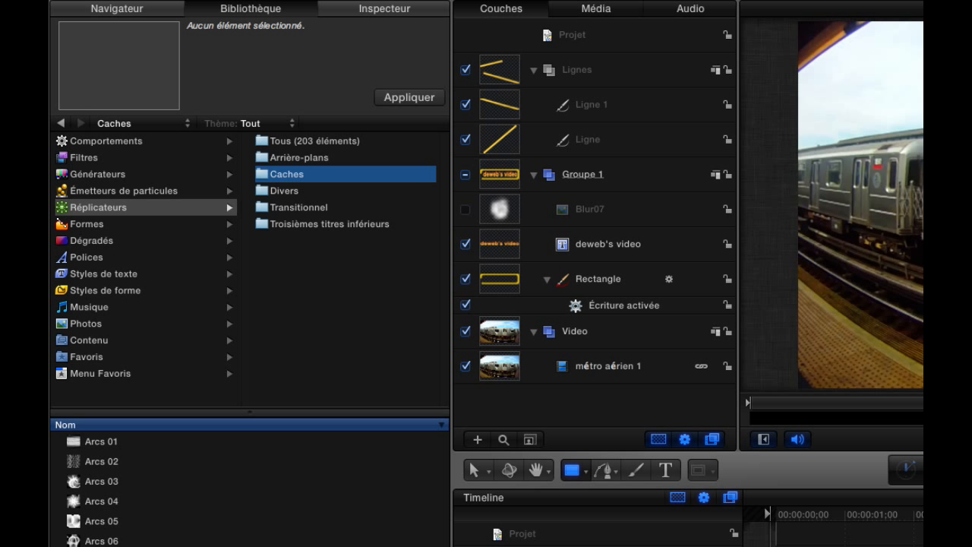
{"action": "left_click", "coordinate": [97, 546]}
{"action": "key", "text": "Down"}
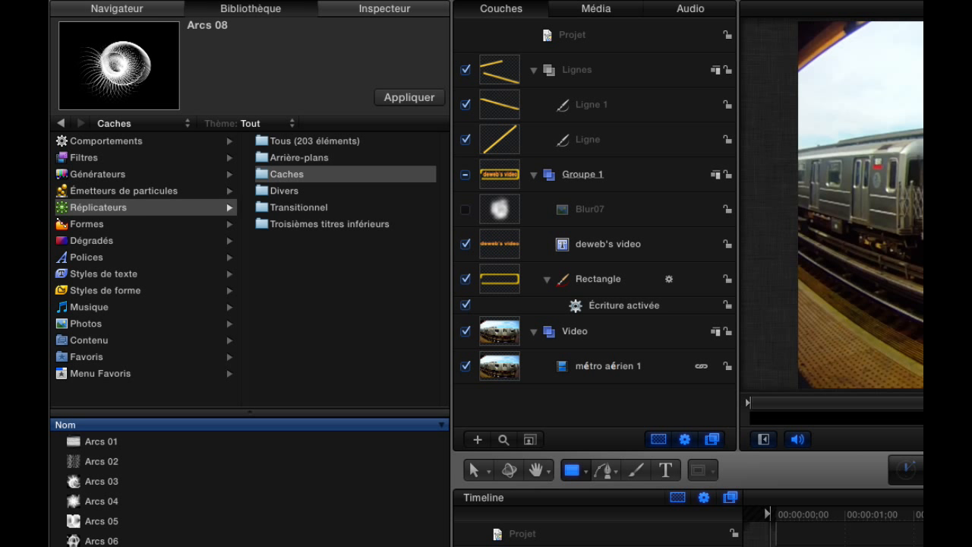
{"action": "key", "text": "Down"}
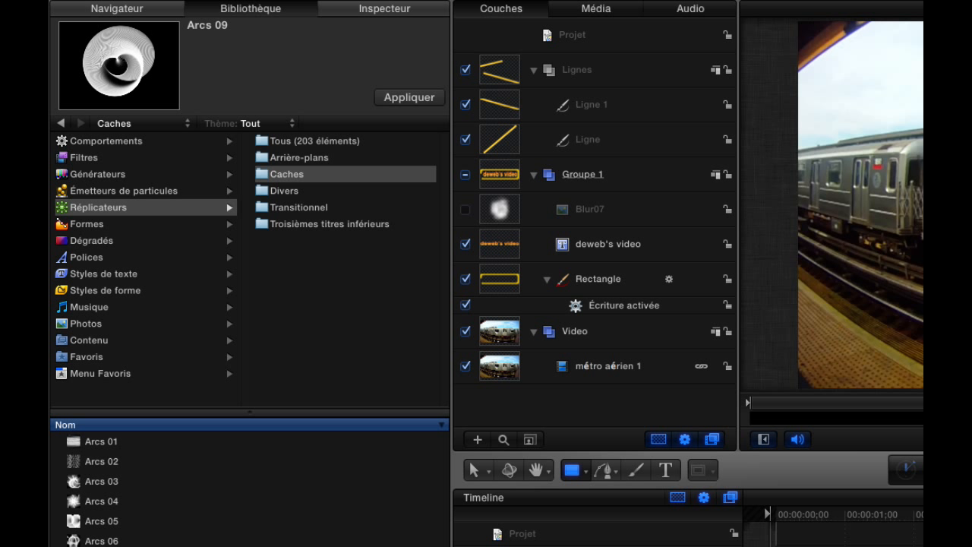
{"action": "key", "text": "Down"}
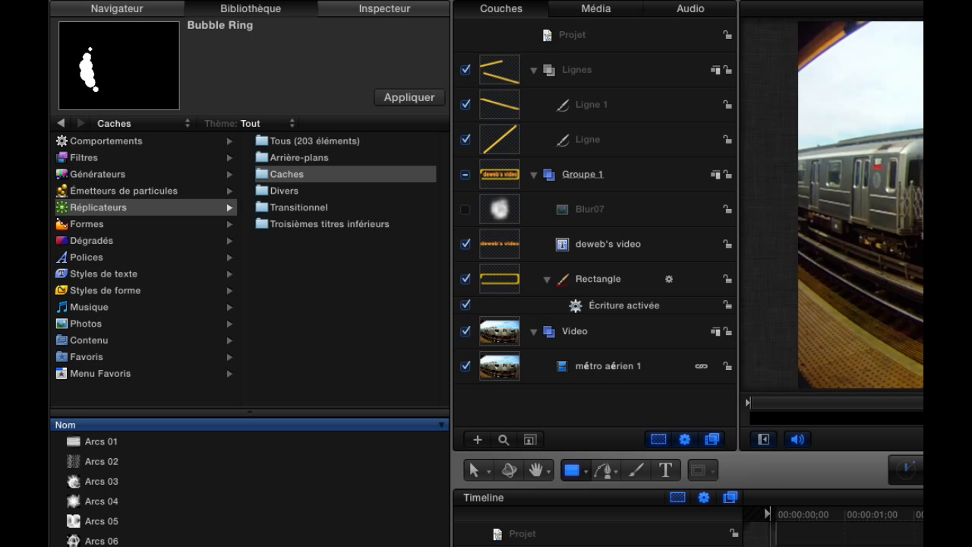
{"action": "key", "text": "Down"}
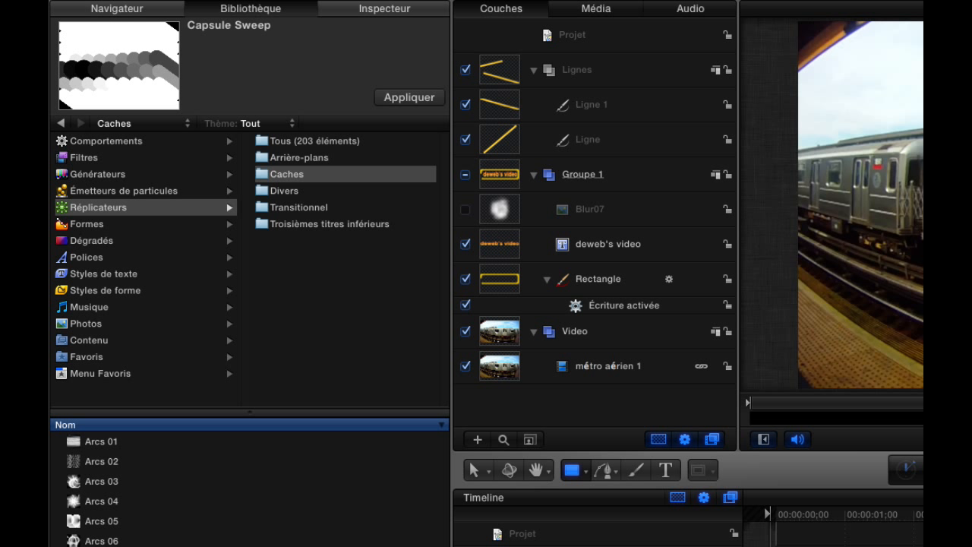
{"action": "key", "text": "Down"}
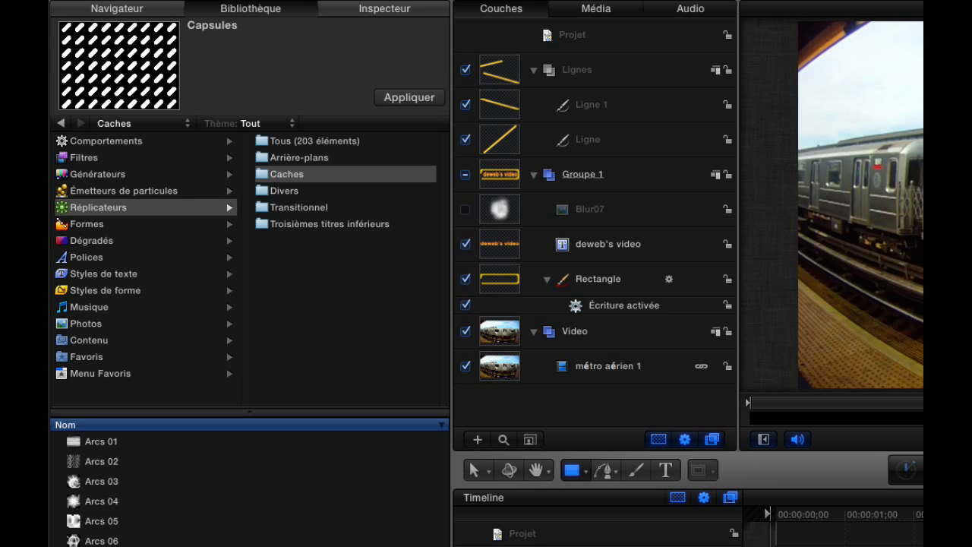
{"action": "key", "text": "Down"}
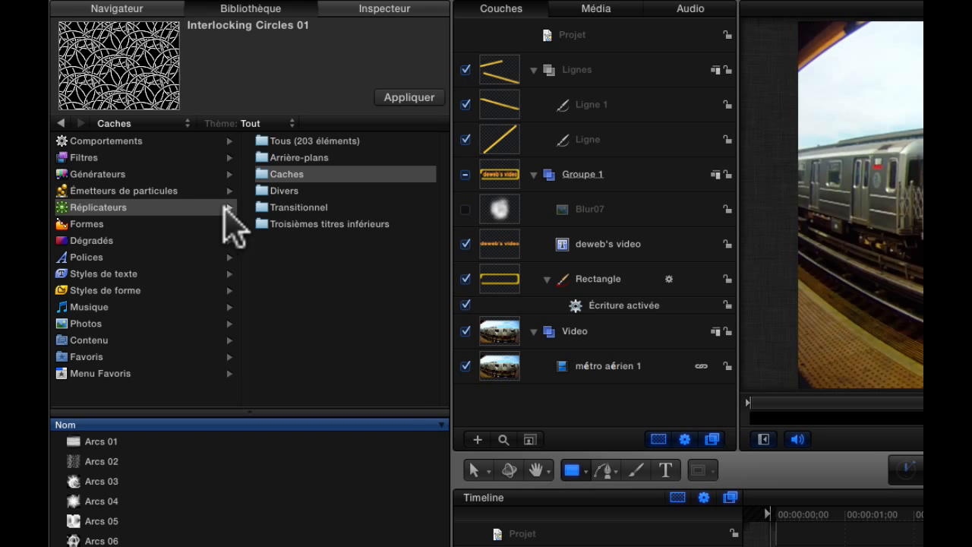
- Show the Transitionnel replicators and preview Blocks Random Step Out, Circles-To-Go, Crossword and Dots Bottom Top
{"action": "left_click", "coordinate": [278, 208]}
{"action": "left_click", "coordinate": [107, 541]}
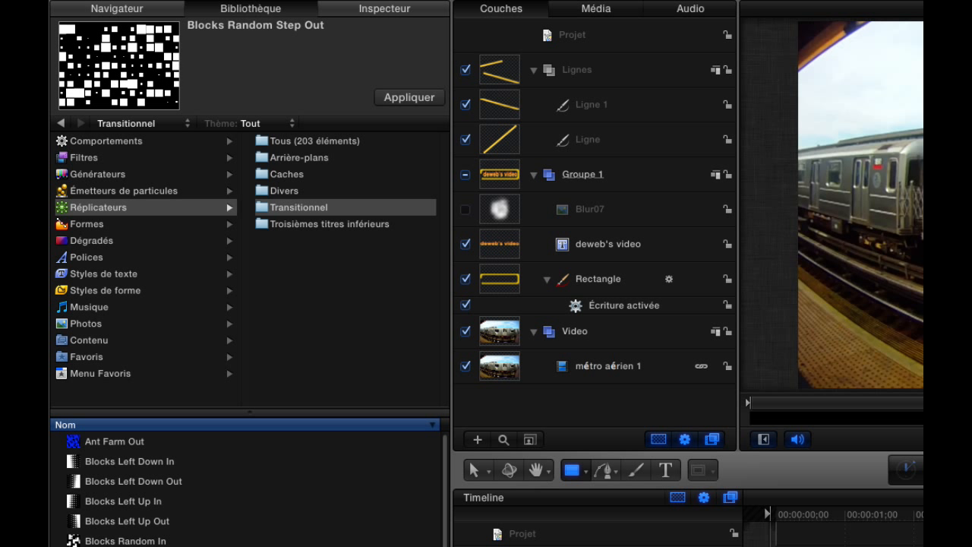
{"action": "key", "text": "Down"}
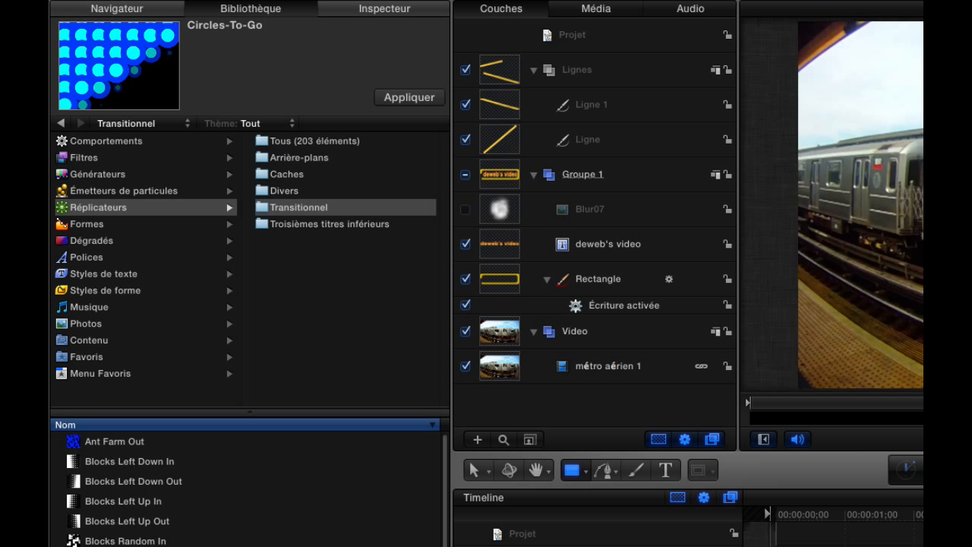
{"action": "key", "text": "Down"}
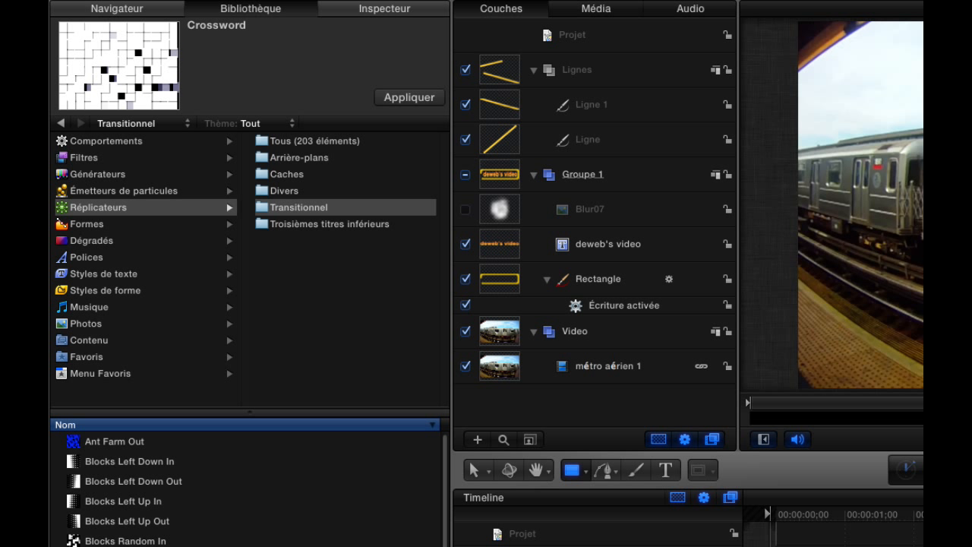
{"action": "key", "text": "Down"}
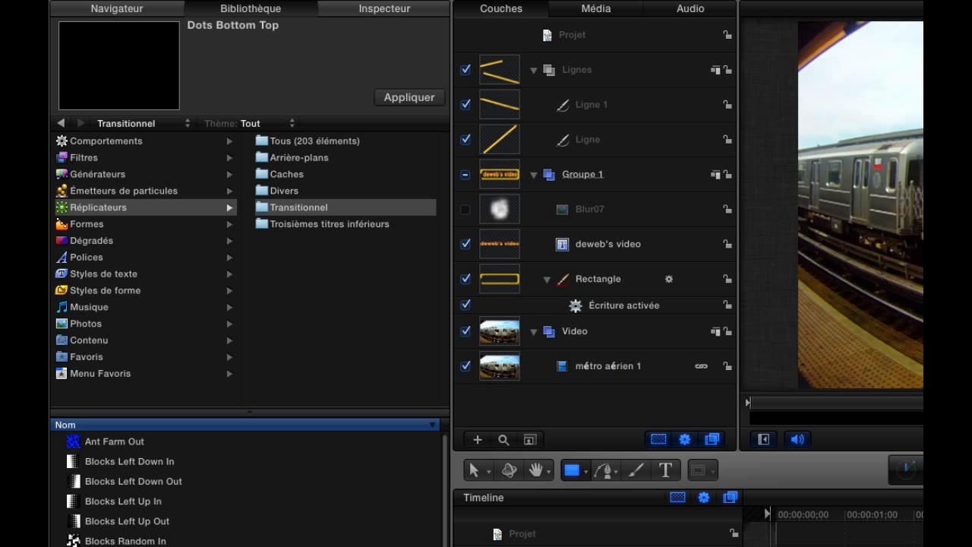
- Show the Divers replicators and preview them one after another from Crazy Snail and Cubic Twist through Dancing Star to Dancing Tile
{"action": "left_click", "coordinate": [278, 190]}
{"action": "left_click", "coordinate": [100, 546]}
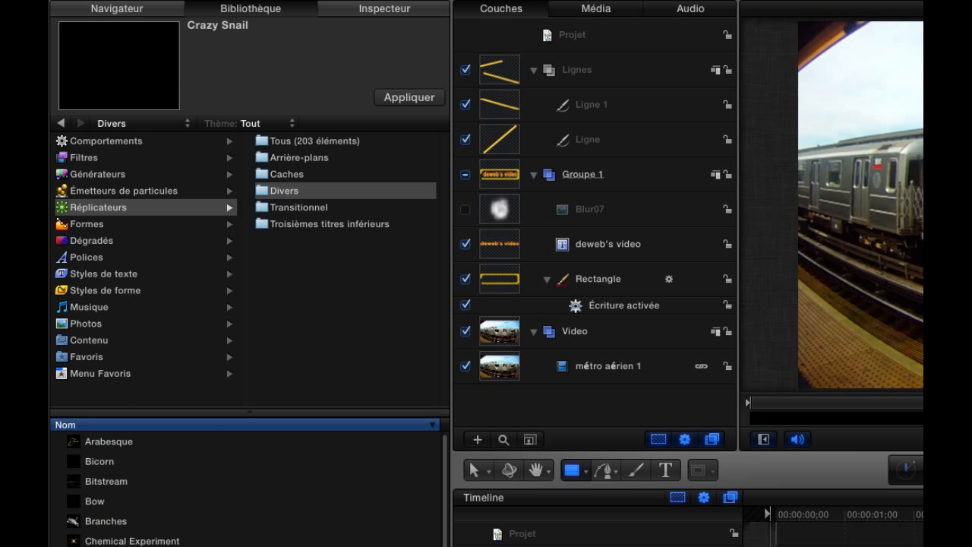
{"action": "key", "text": "Down"}
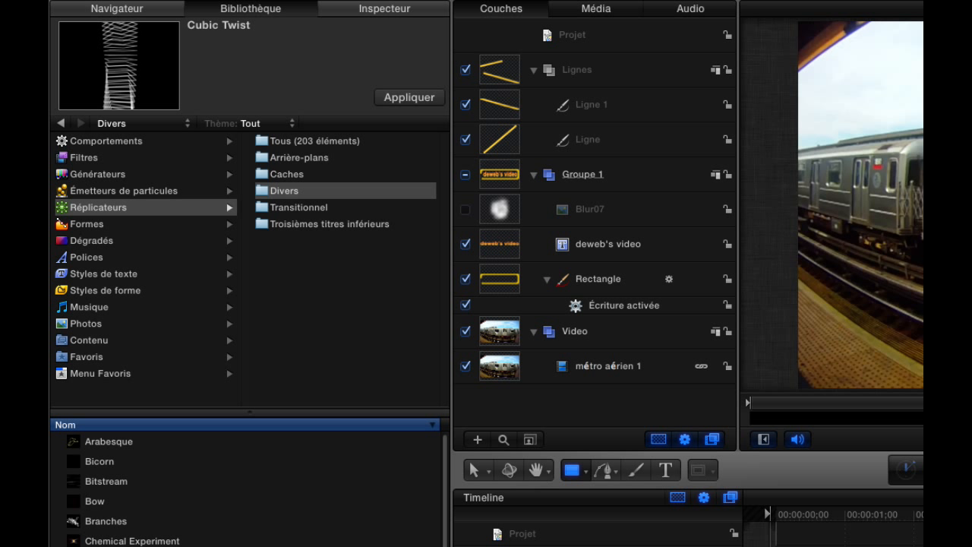
{"action": "key", "text": "Down"}
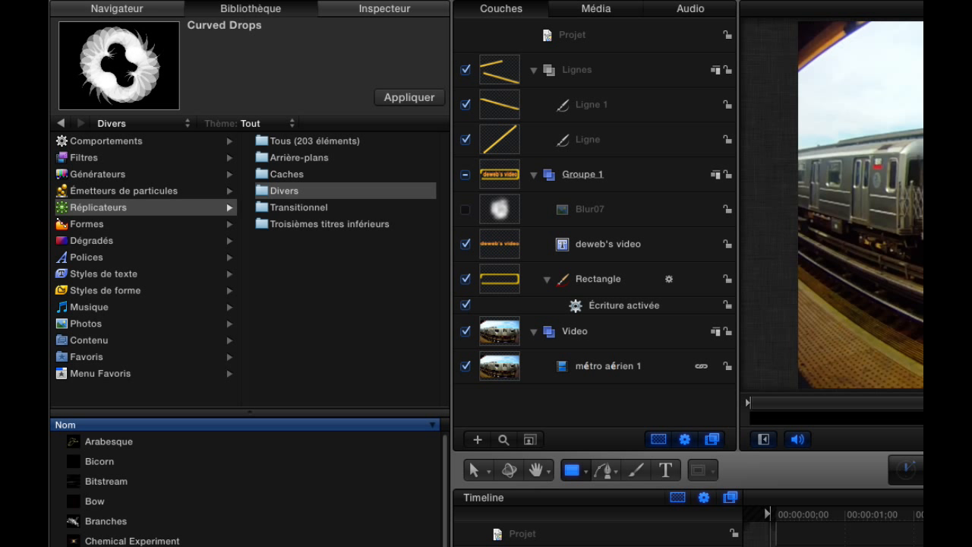
{"action": "key", "text": "Down"}
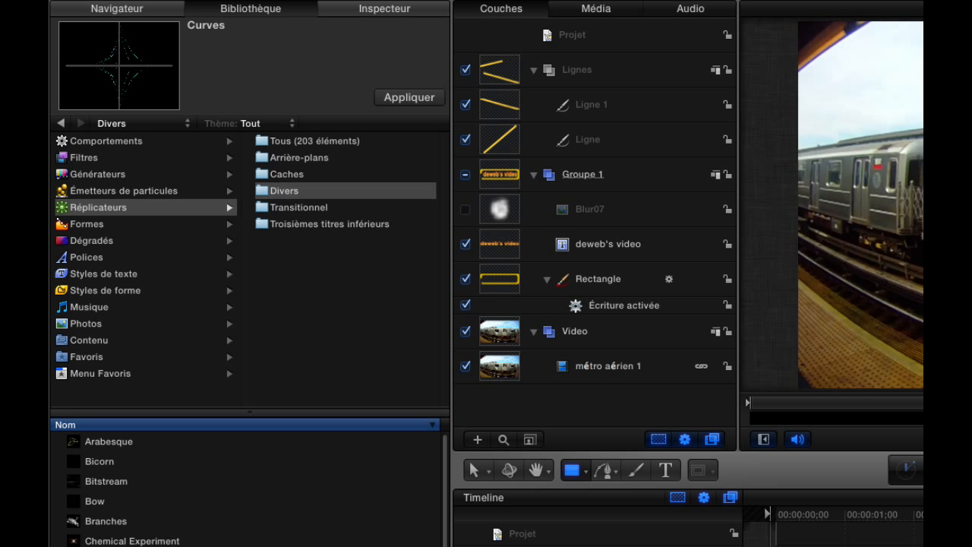
{"action": "key", "text": "Down"}
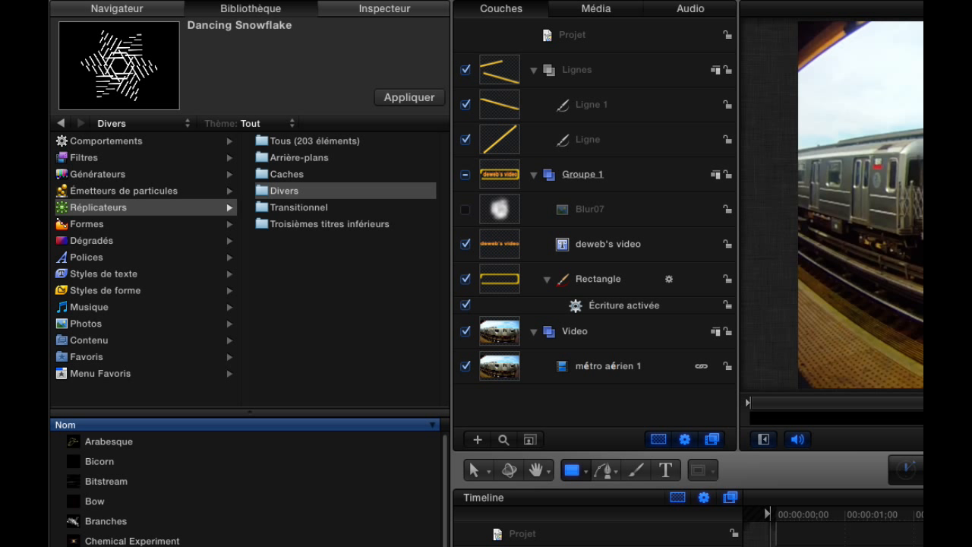
{"action": "key", "text": "Down"}
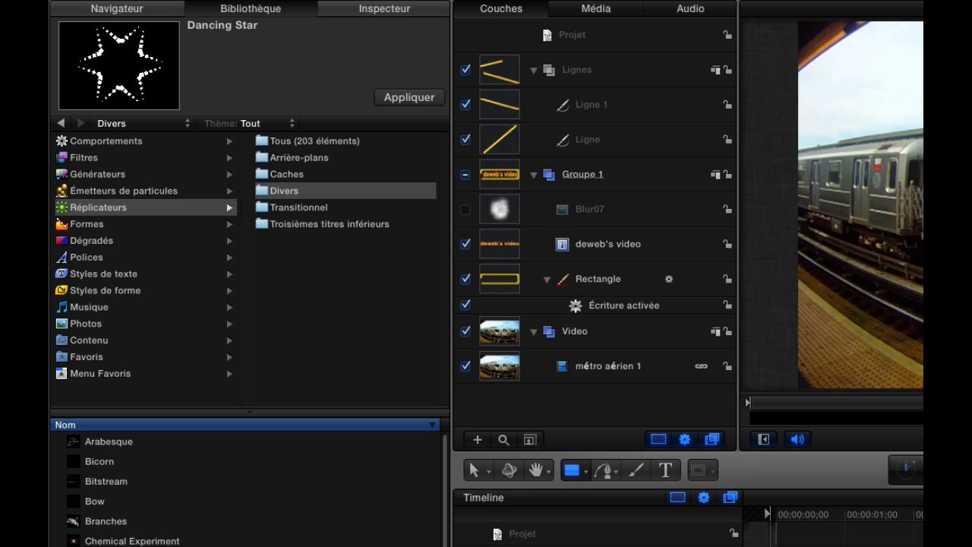
{"action": "key", "text": "Down"}
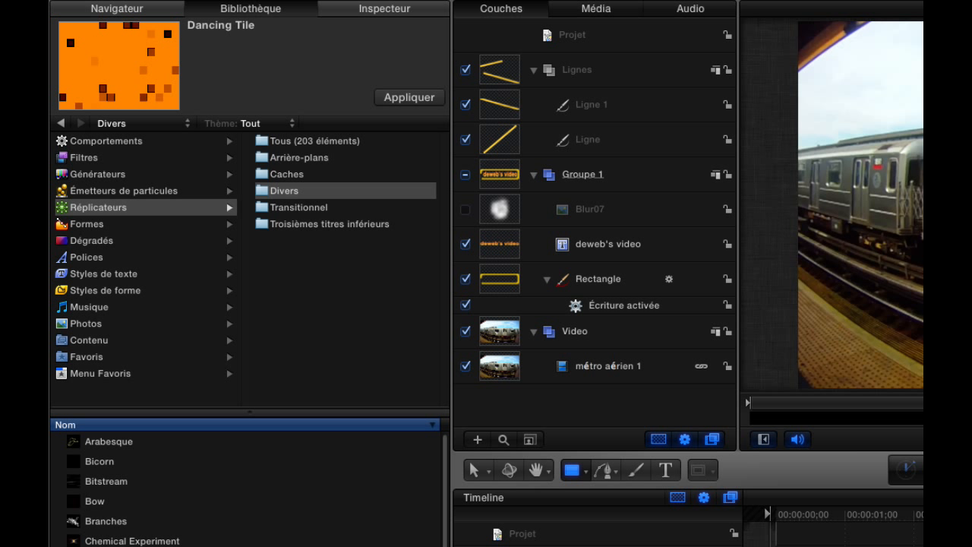
- Show all particle emitters (Émetteurs de particules) and preview Analog Modulator
{"action": "left_click", "coordinate": [92, 208]}
{"action": "left_click", "coordinate": [90, 191]}
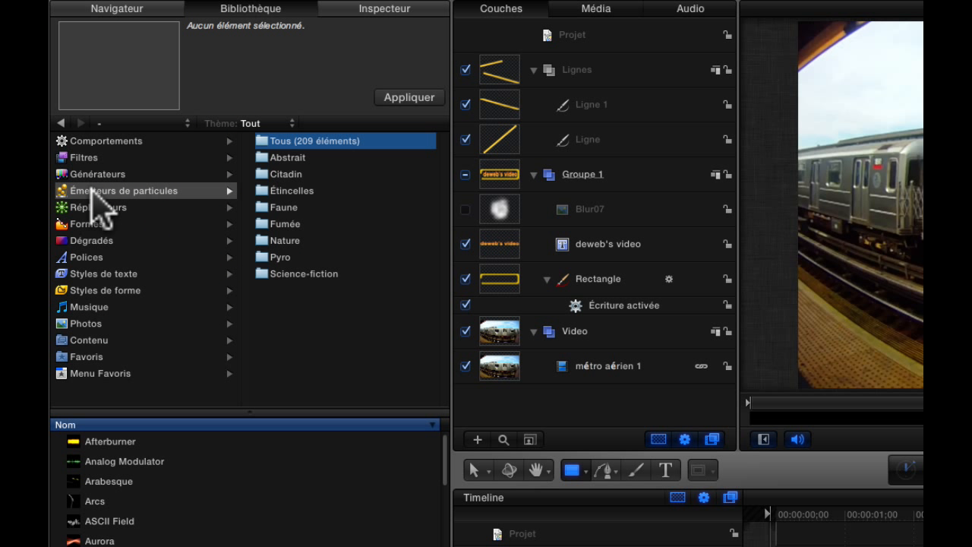
{"action": "left_click", "coordinate": [107, 462]}
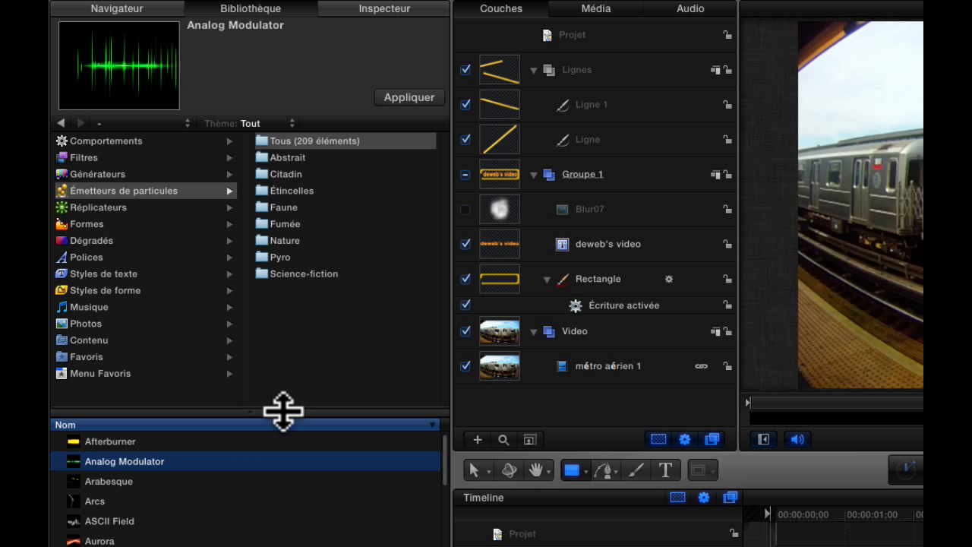
- Show the Fumée emitters, preview Black Smoke and Locomotive, and try out Locomotive's smoke at several points of its preview
{"action": "left_click", "coordinate": [283, 225]}
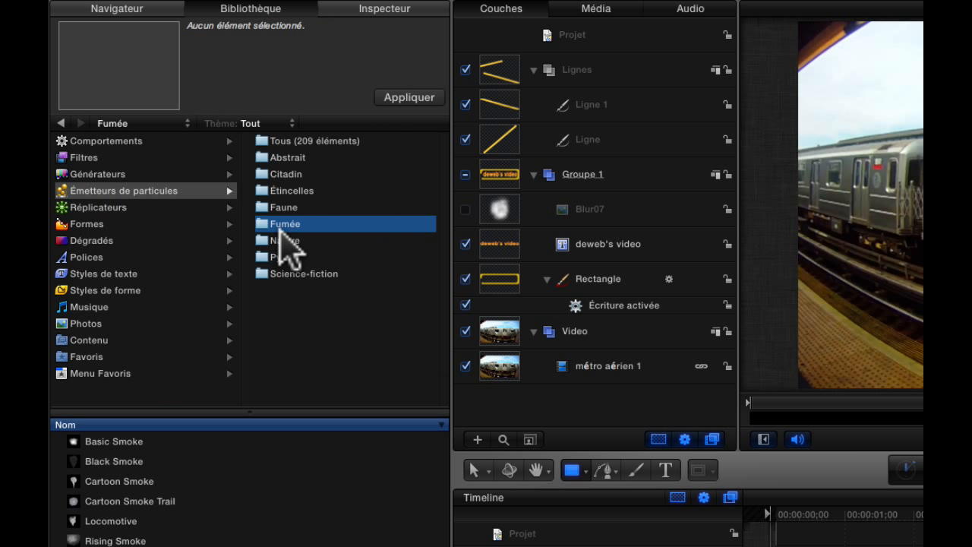
{"action": "left_click", "coordinate": [95, 462]}
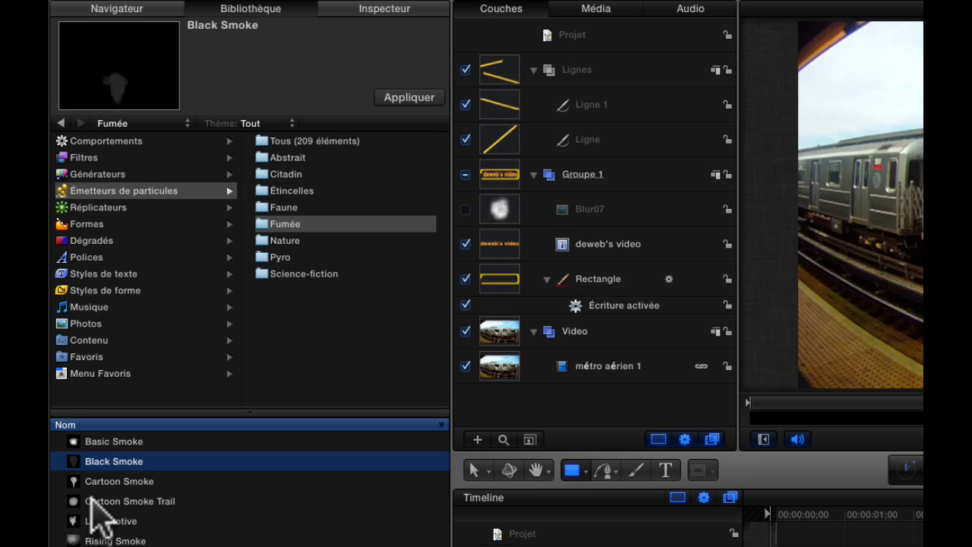
{"action": "left_click", "coordinate": [83, 521]}
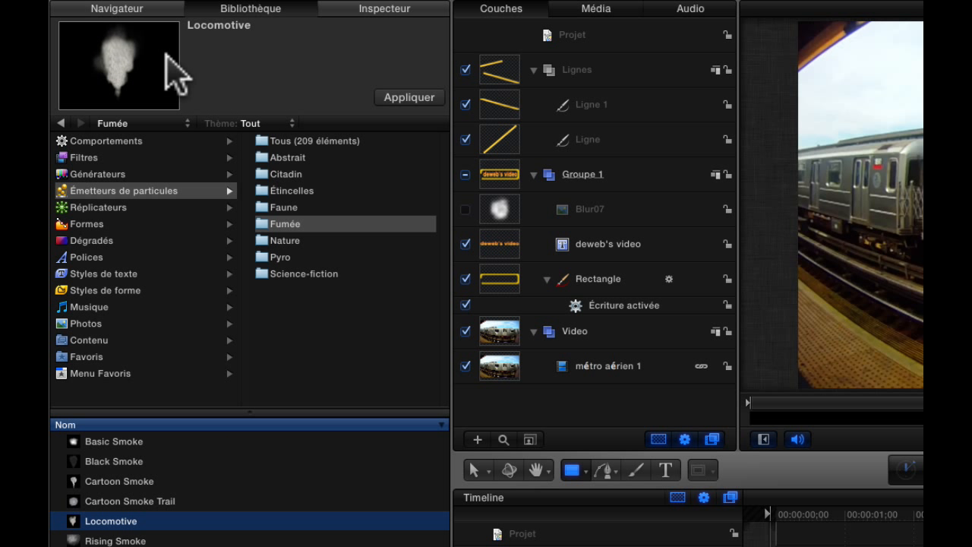
{"action": "left_click", "coordinate": [131, 41]}
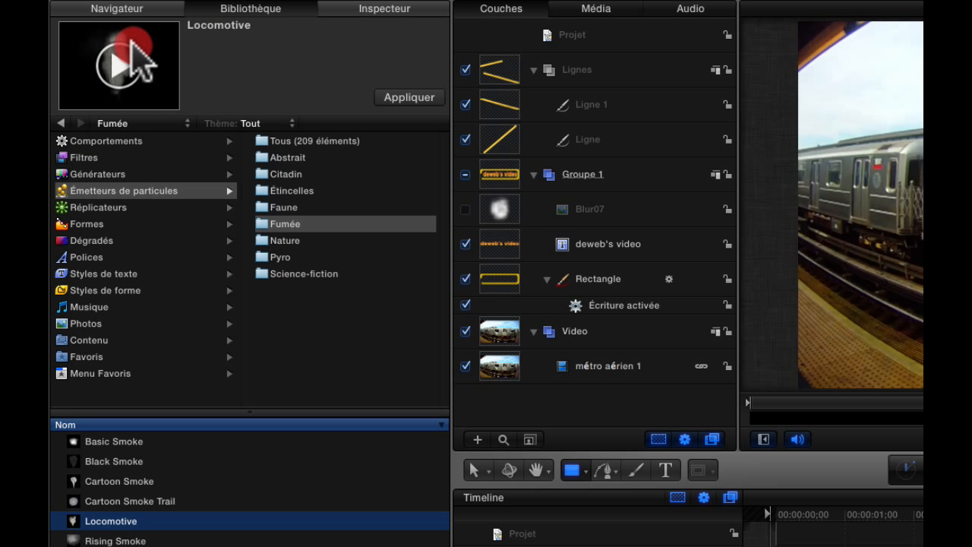
{"action": "left_click", "coordinate": [74, 41]}
{"action": "left_click", "coordinate": [169, 74]}
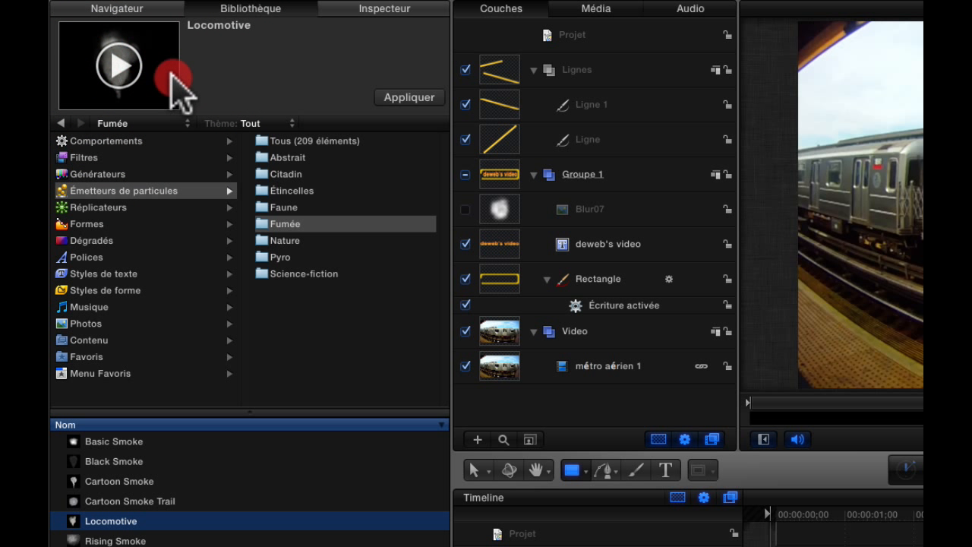
{"action": "left_click", "coordinate": [90, 44]}
{"action": "left_click", "coordinate": [115, 50]}
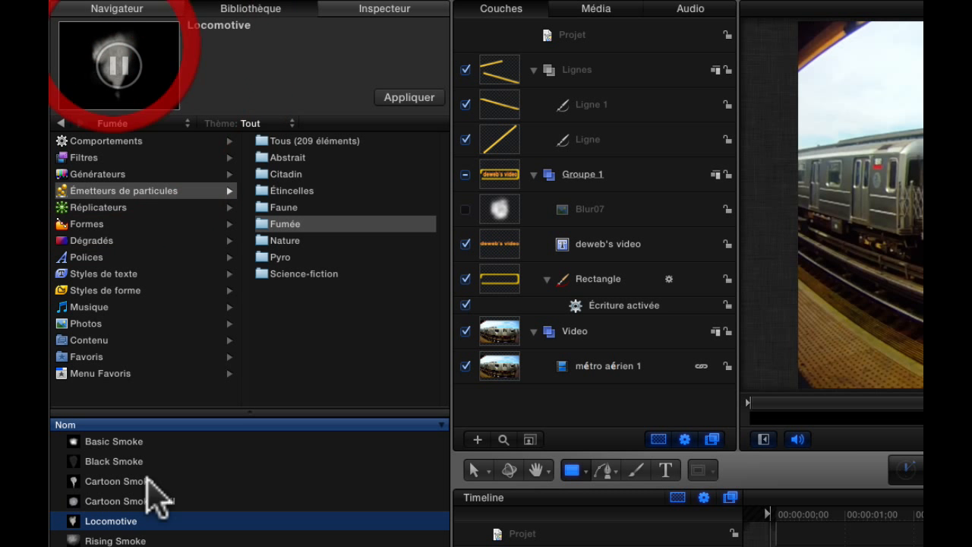
- Preview the Smoke Cloud emitter and move its smoke around inside the preview
{"action": "left_click", "coordinate": [111, 546]}
{"action": "mouse_move", "coordinate": [84, 37]}
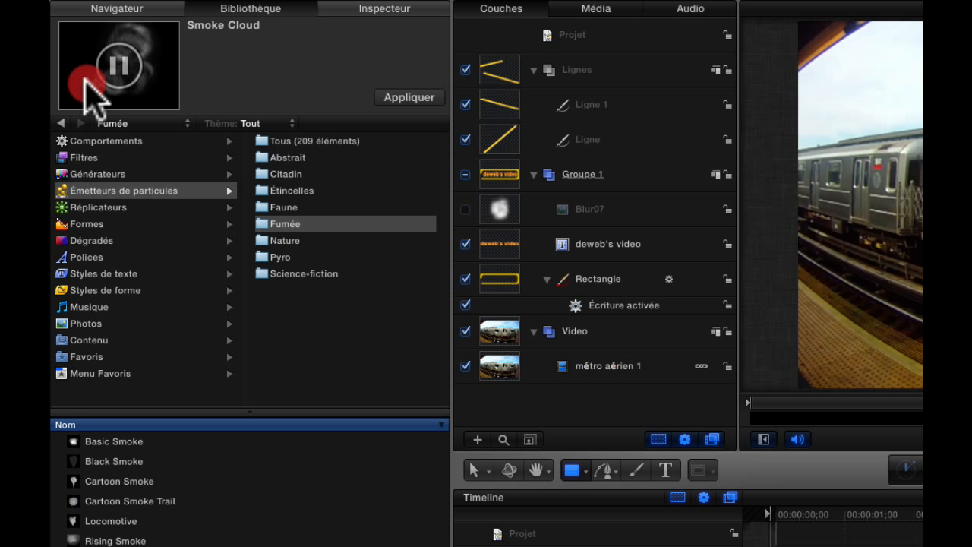
{"action": "left_click", "coordinate": [146, 85]}
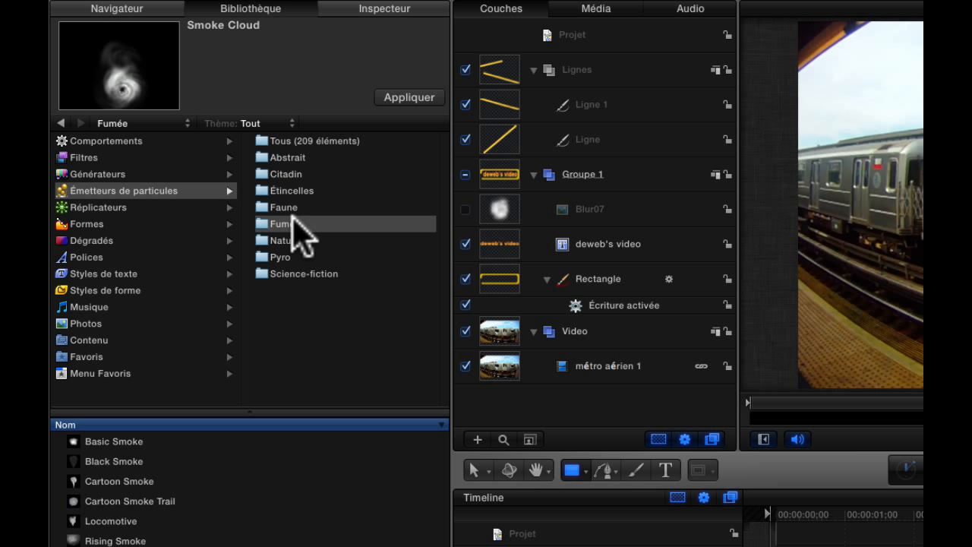
- Show the Pyro emitters and preview Fireblaze, Blurry Sparks and Gas Flame, moving the effects around in the preview
{"action": "left_click", "coordinate": [279, 257]}
{"action": "left_click", "coordinate": [112, 541]}
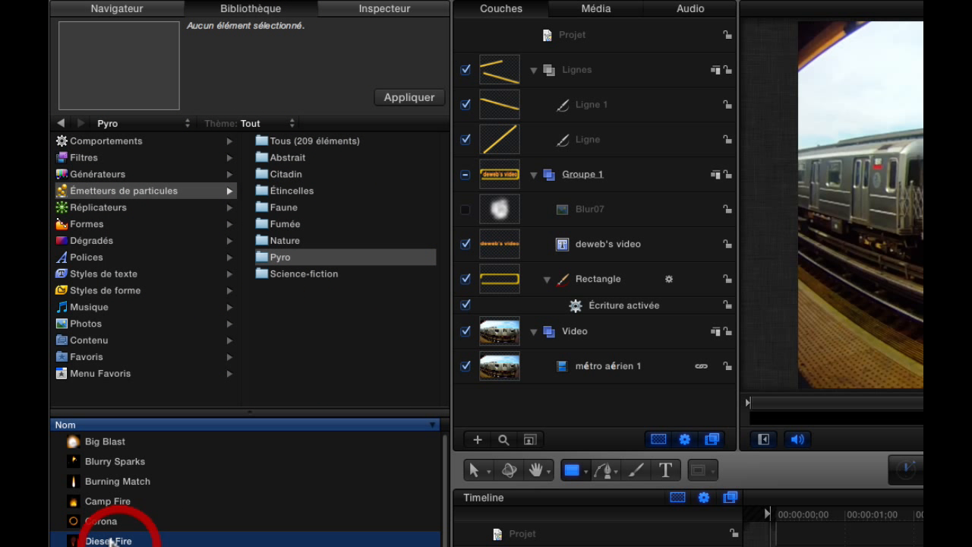
{"action": "left_click", "coordinate": [97, 60]}
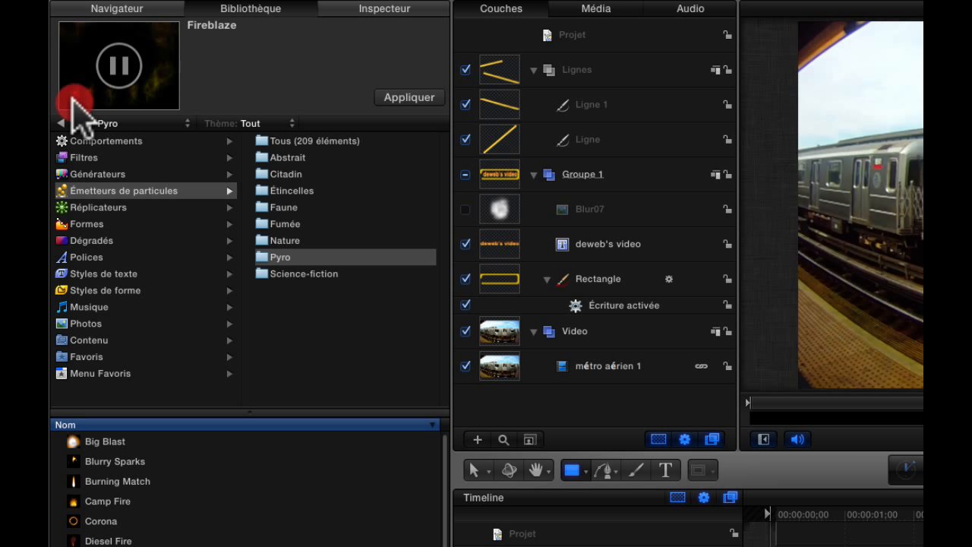
{"action": "left_click", "coordinate": [97, 460]}
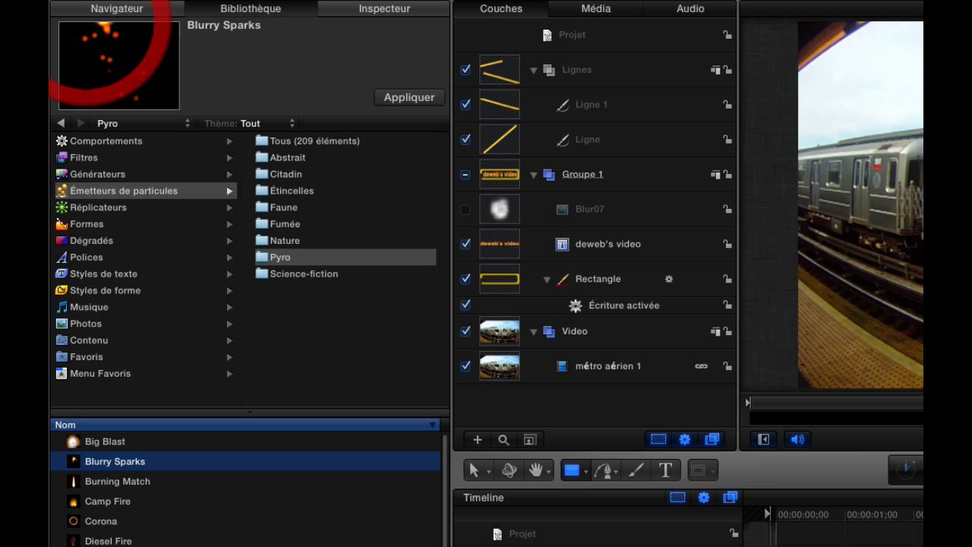
{"action": "left_click", "coordinate": [114, 546]}
{"action": "left_click_drag", "start_coordinate": [98, 89], "coordinate": [149, 63]}
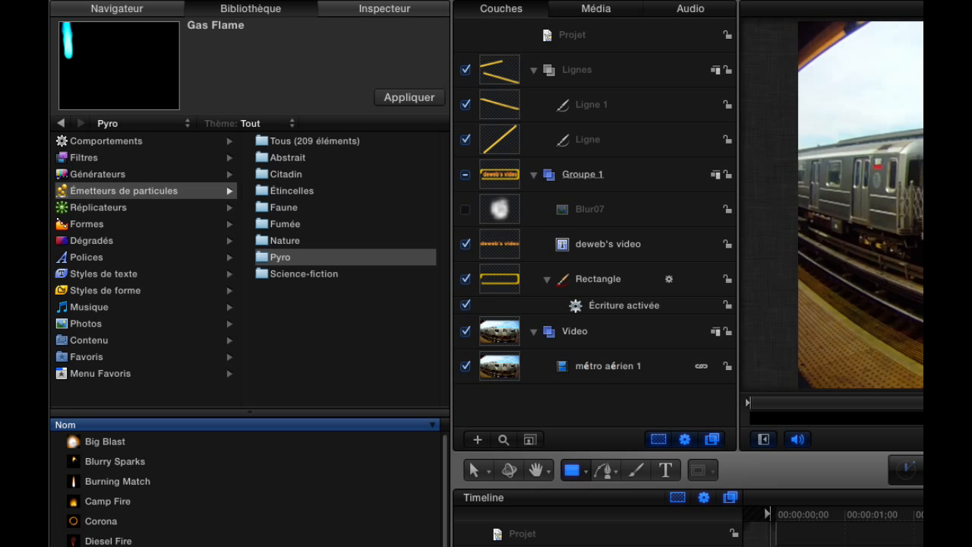
- Open the Inspector, select the deweb's video text layer and nudge the title on the canvas
{"action": "left_click", "coordinate": [380, 11]}
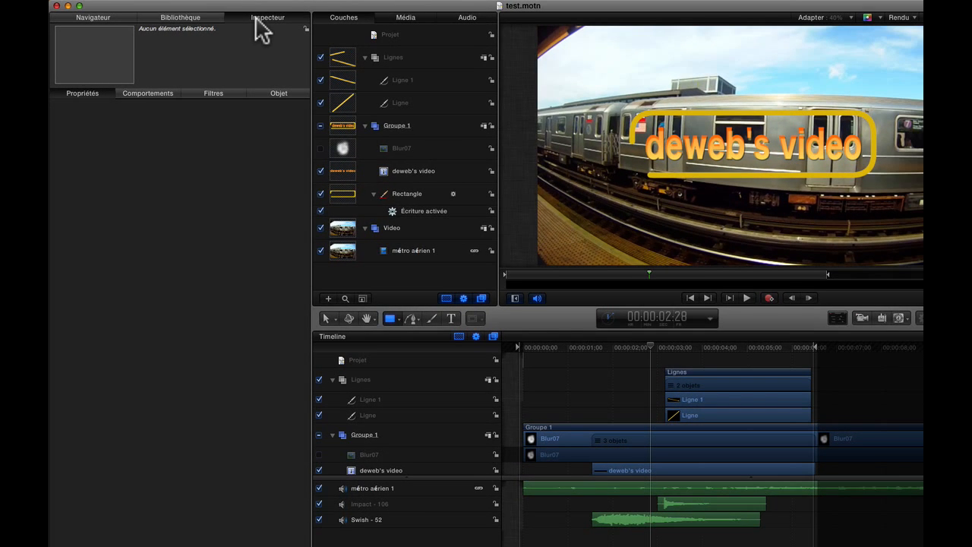
{"action": "left_click", "coordinate": [651, 189]}
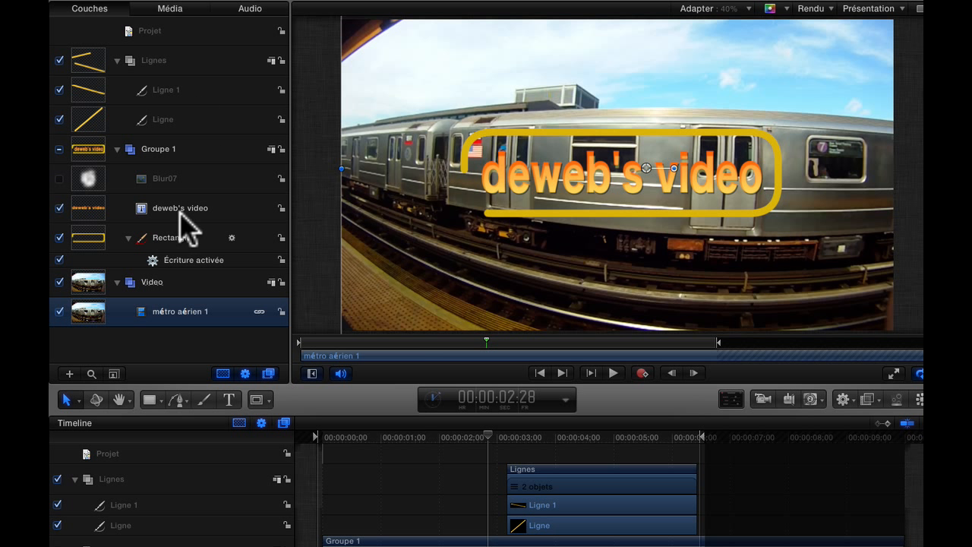
{"action": "left_click", "coordinate": [185, 211]}
{"action": "mouse_move", "coordinate": [647, 174]}
{"action": "left_mouse_down"}
{"action": "mouse_move", "coordinate": [594, 161]}
{"action": "mouse_move", "coordinate": [525, 165]}
{"action": "mouse_move", "coordinate": [634, 167]}
{"action": "left_mouse_up"}
{"action": "mouse_move", "coordinate": [506, 202]}
{"action": "left_mouse_down"}
{"action": "mouse_move", "coordinate": [515, 215]}
{"action": "mouse_move", "coordinate": [510, 188]}
{"action": "left_mouse_up"}
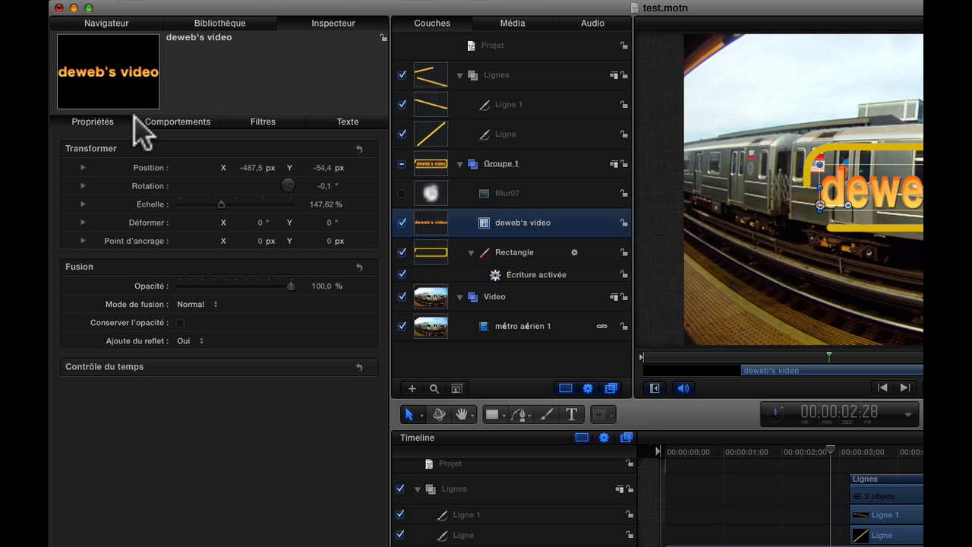
- Show the Format settings in the text inspector for the deweb's video layer
{"action": "left_click", "coordinate": [348, 126]}
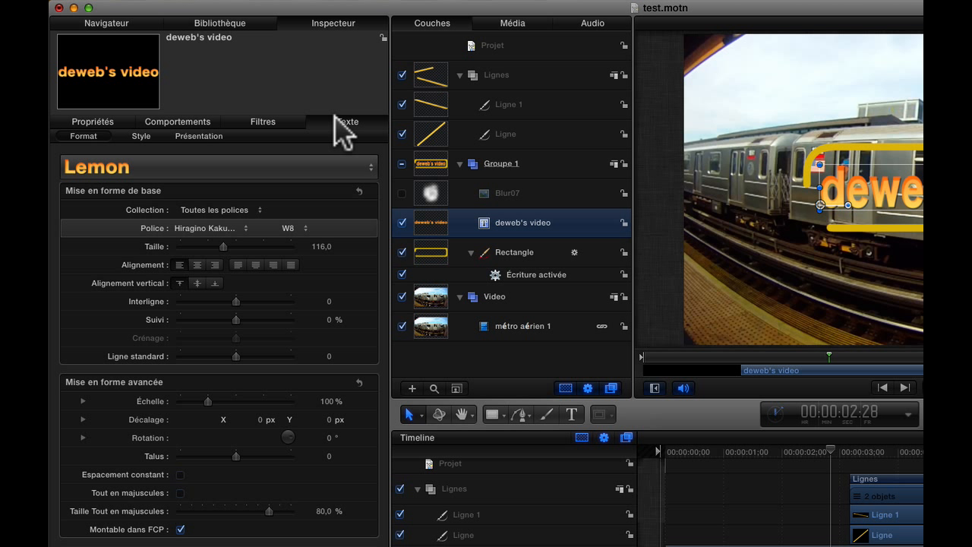
{"action": "left_click", "coordinate": [566, 224]}
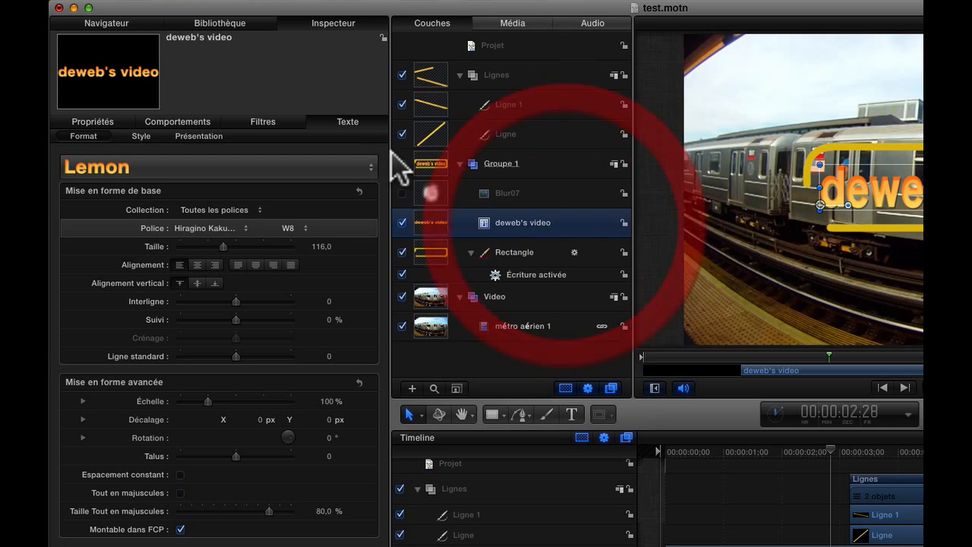
{"action": "left_click", "coordinate": [354, 130]}
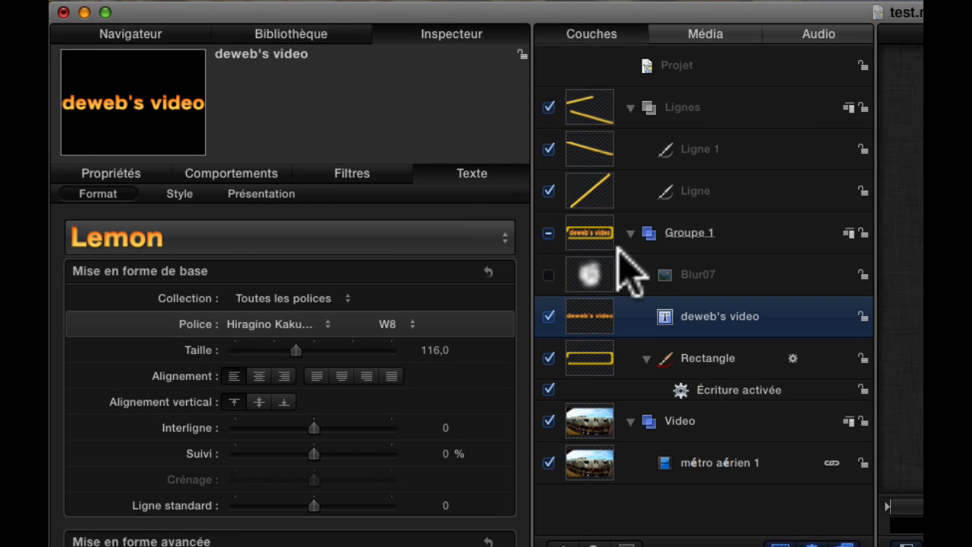
{"action": "left_click", "coordinate": [462, 173]}
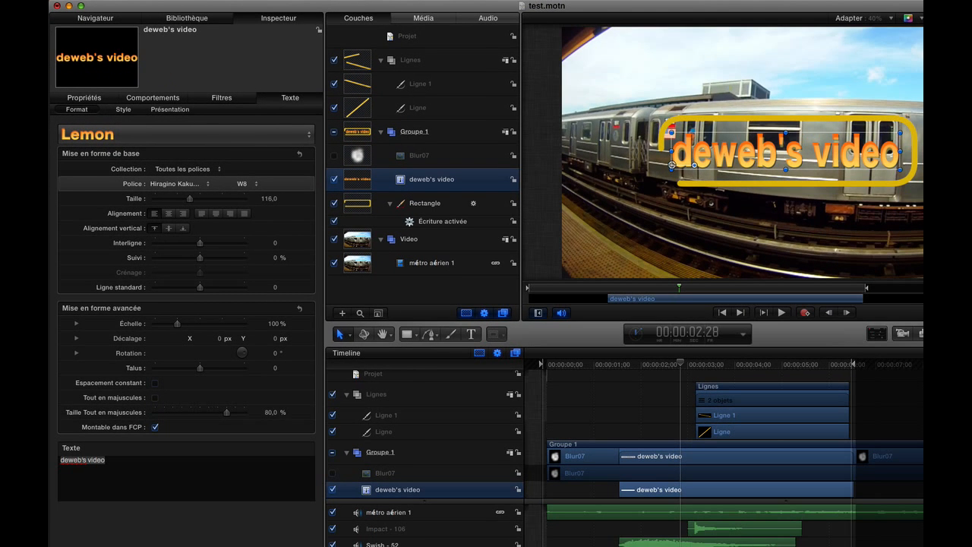
- Display the floating HUD for the deweb's video text, move it over the layers list and back down over the Inspector
{"action": "left_click", "coordinate": [877, 332]}
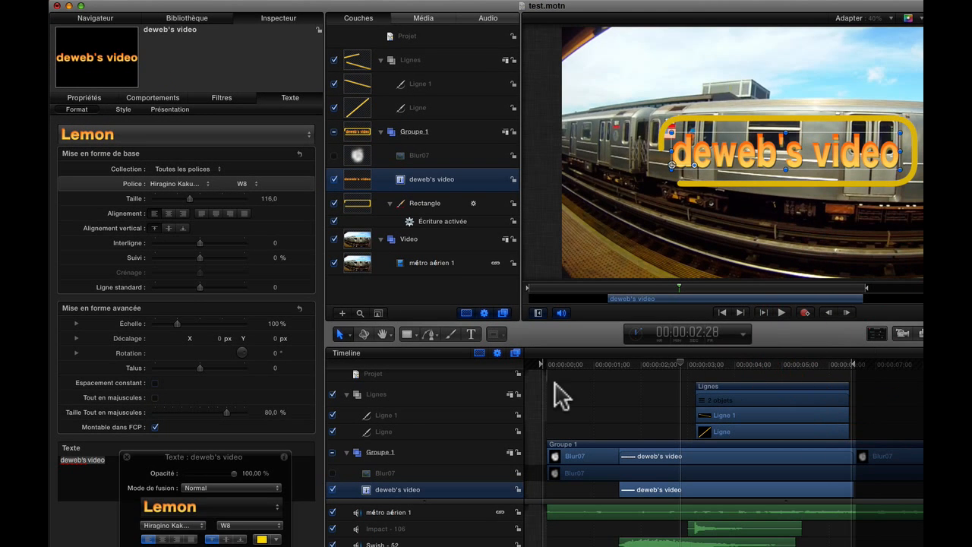
{"action": "left_click_drag", "start_coordinate": [260, 458], "coordinate": [487, 163]}
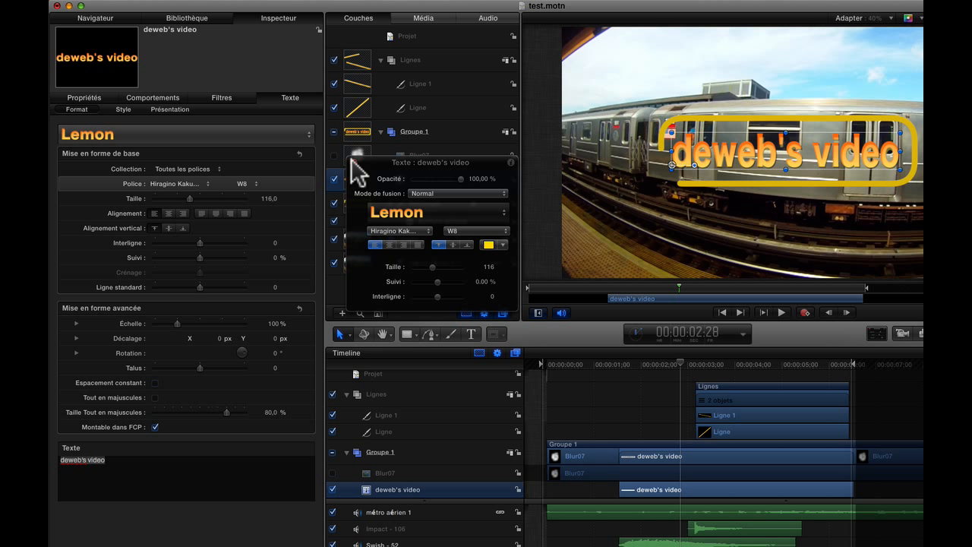
{"action": "left_click_drag", "start_coordinate": [420, 164], "coordinate": [230, 490]}
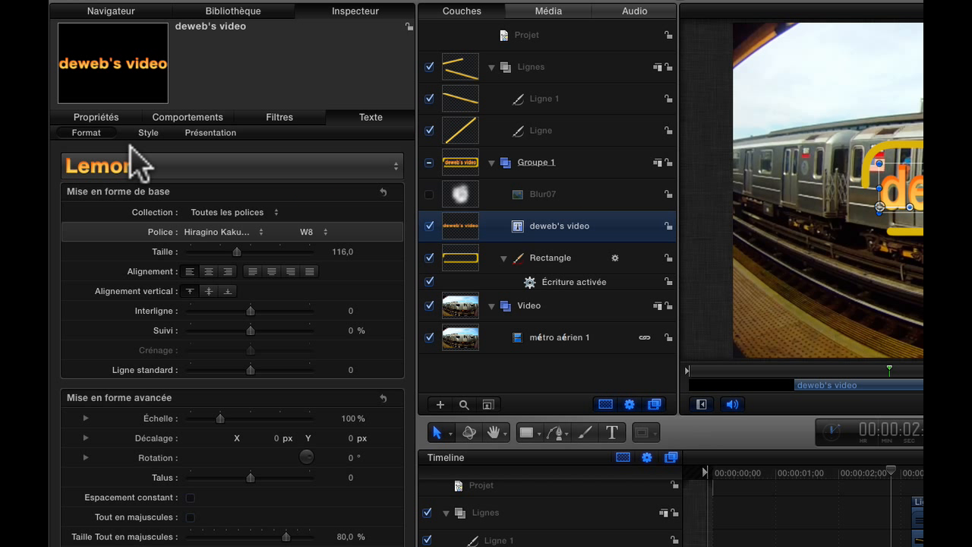
- Show the Style settings of the deweb's video text and turn its Face off and back on
{"action": "left_click", "coordinate": [141, 133]}
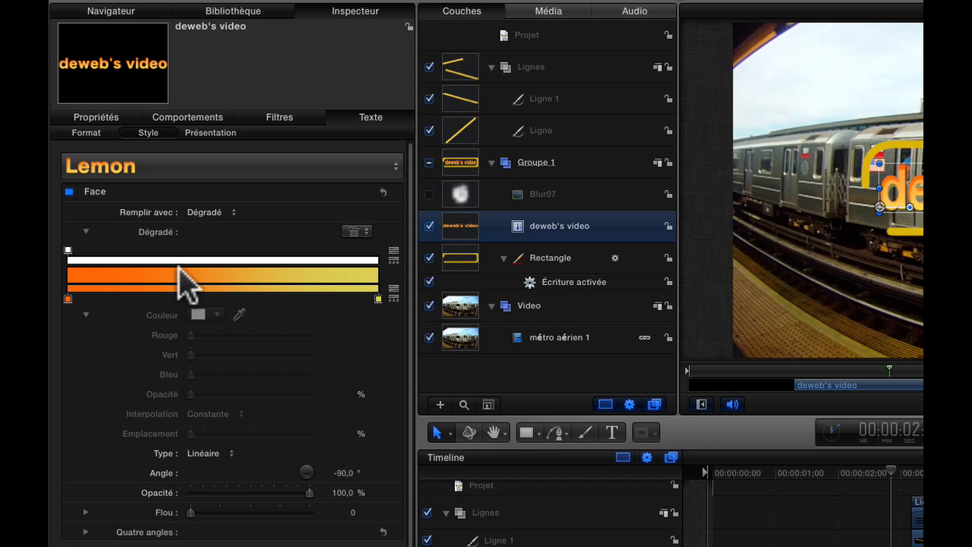
{"action": "left_click", "coordinate": [68, 191]}
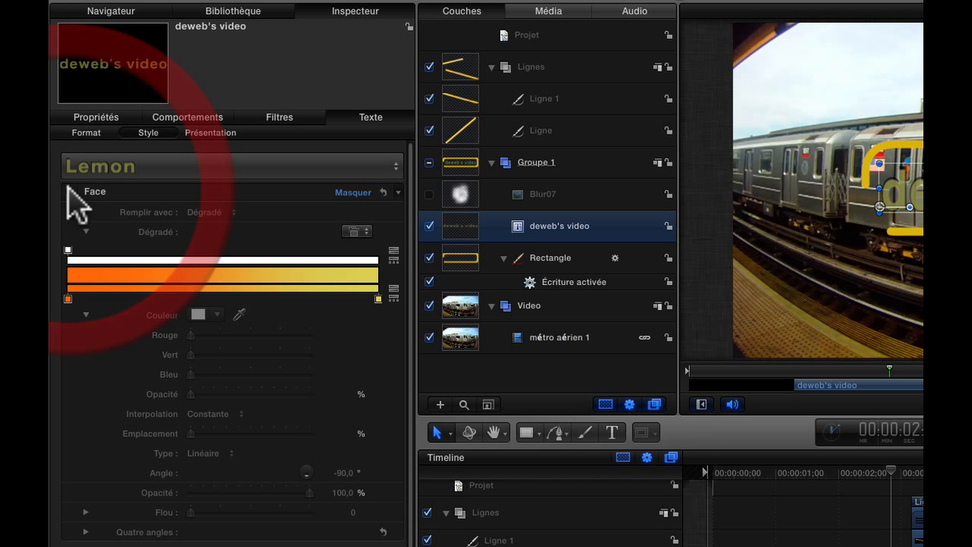
{"action": "left_click", "coordinate": [68, 191]}
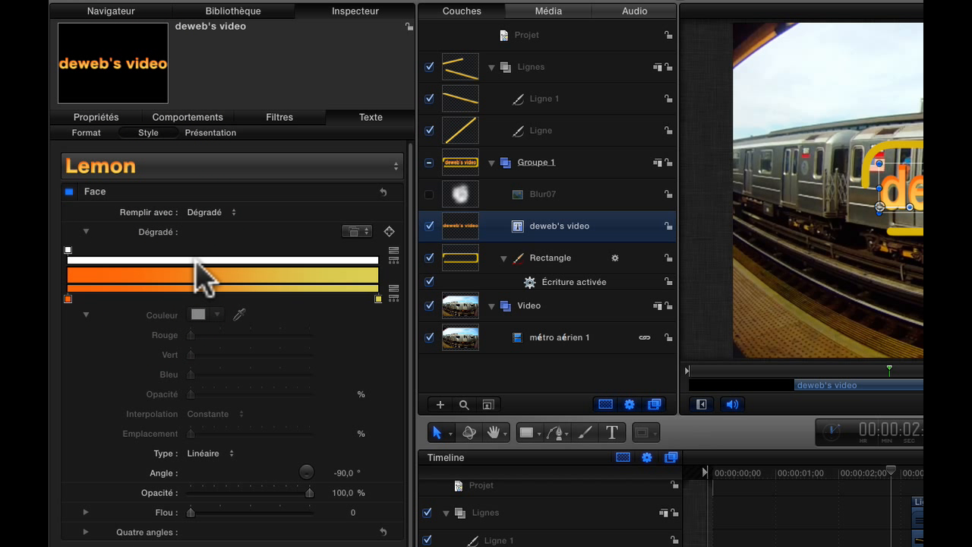
- Toggle the Contour and Éclat attributes of the deweb's video text as a demonstration
{"action": "scroll", "coordinate": [260, 449], "scroll_direction": "down", "scroll_amount": 5}
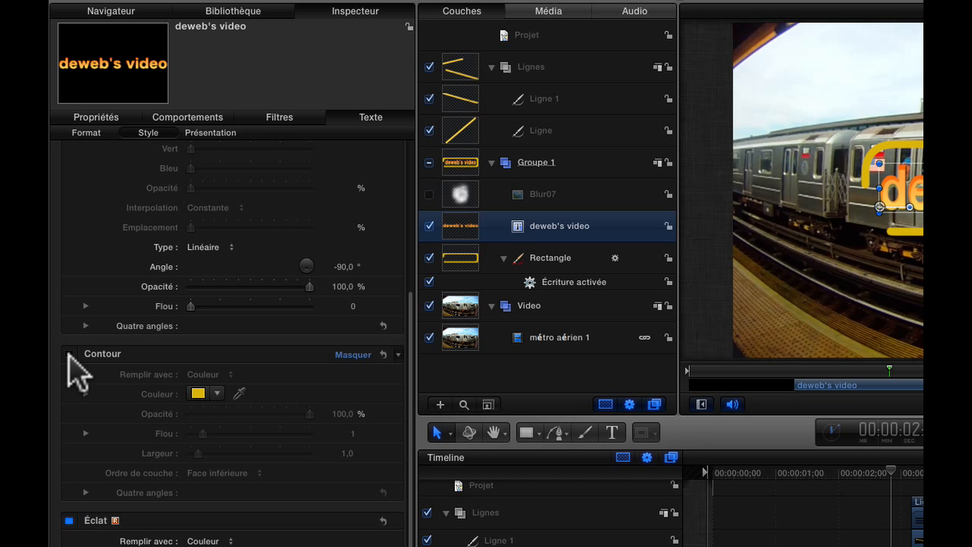
{"action": "left_click", "coordinate": [69, 354]}
{"action": "left_click", "coordinate": [69, 354]}
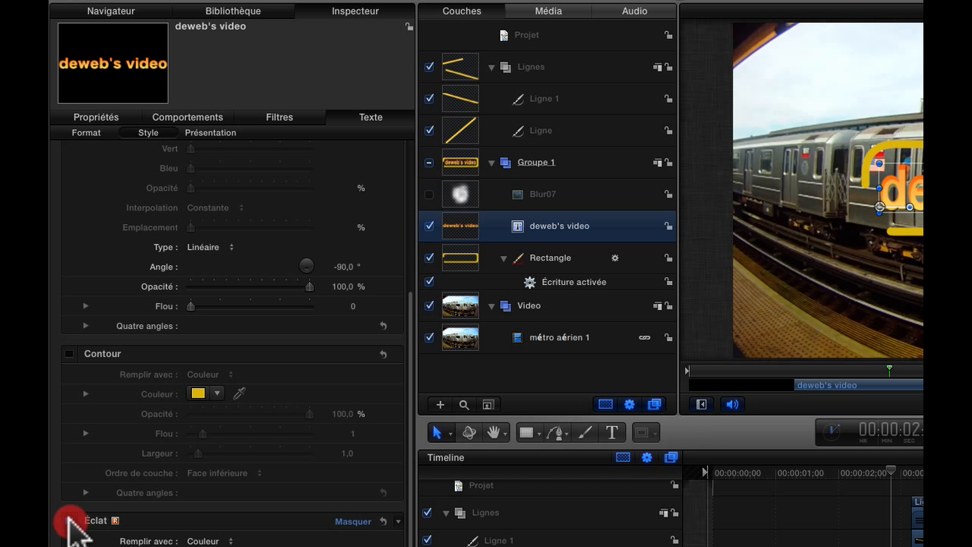
{"action": "left_click", "coordinate": [70, 521]}
{"action": "scroll", "coordinate": [76, 532], "scroll_direction": "up", "scroll_amount": 5}
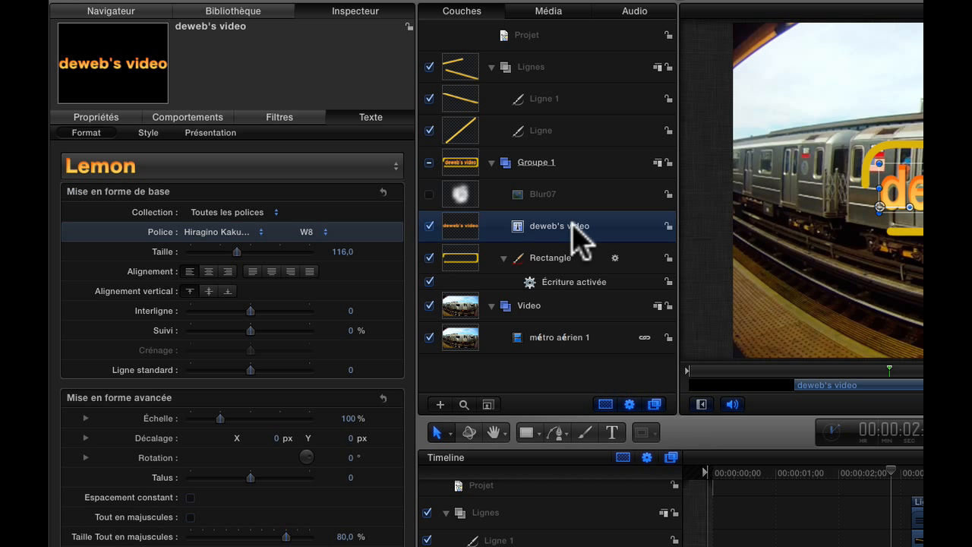
- Select the deweb's video layer followed by the Rectangle layer, and show the Rectangle's Forme settings
{"action": "left_click", "coordinate": [569, 228]}
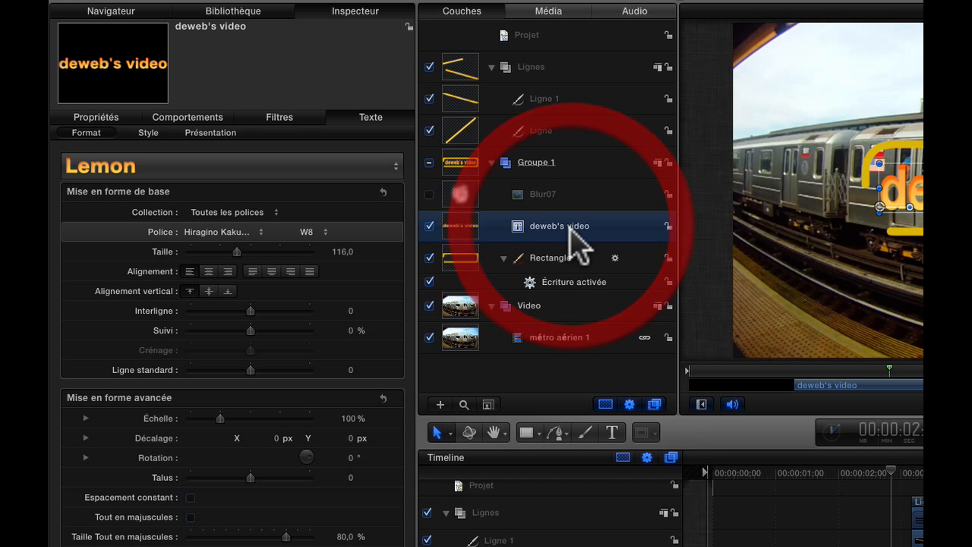
{"action": "left_click", "coordinate": [555, 258]}
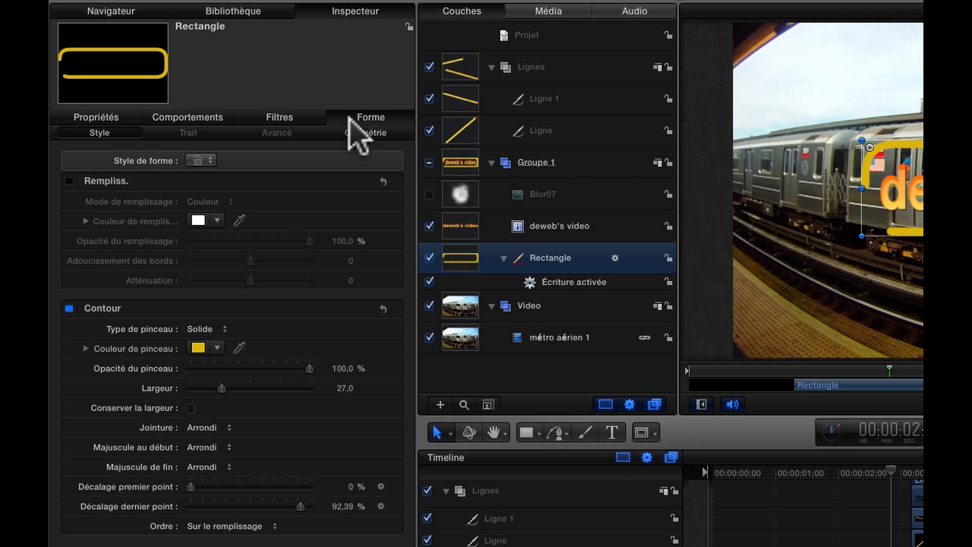
{"action": "left_click", "coordinate": [373, 119]}
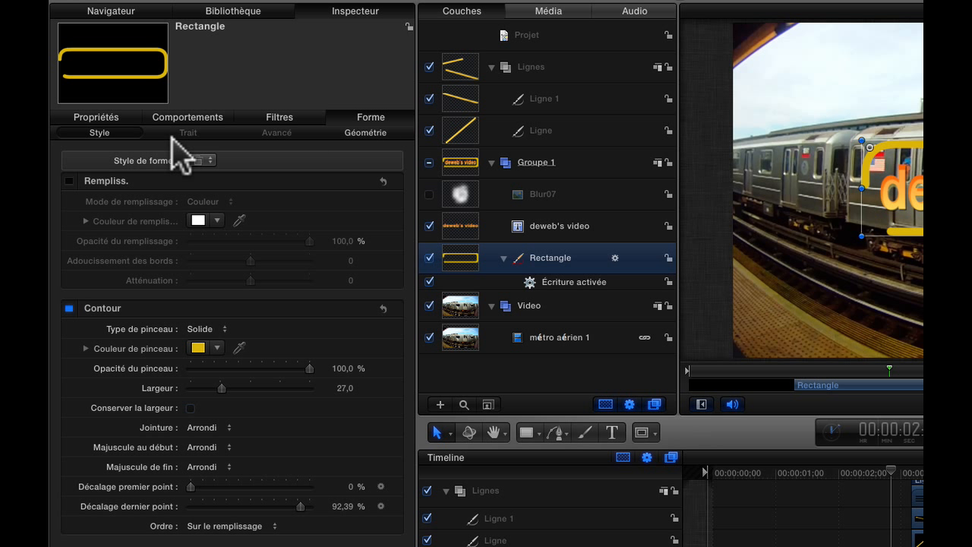
{"action": "left_click", "coordinate": [266, 135]}
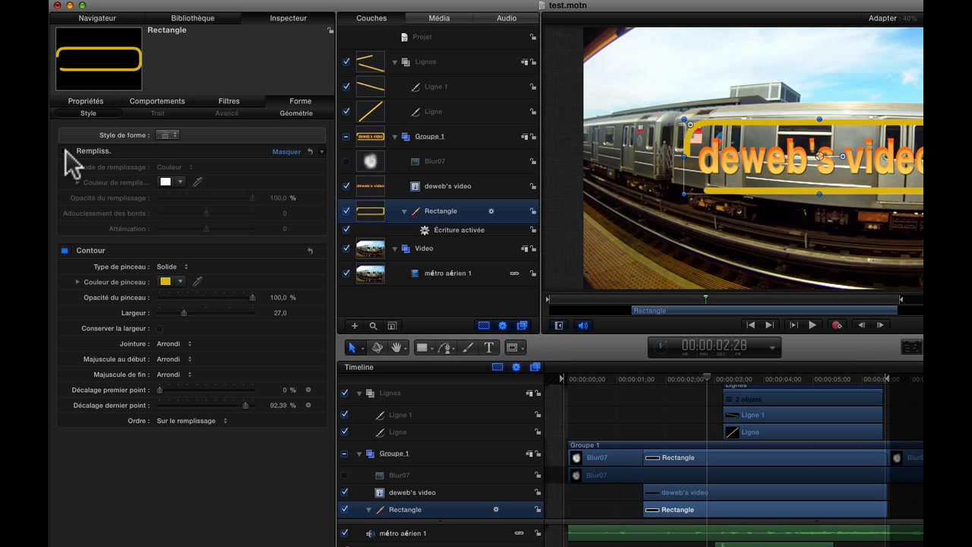
- Toggle the Rectangle's Rempliss. and Contour attributes, and view its Type de forme options in the Géométrie settings
{"action": "left_click", "coordinate": [65, 151]}
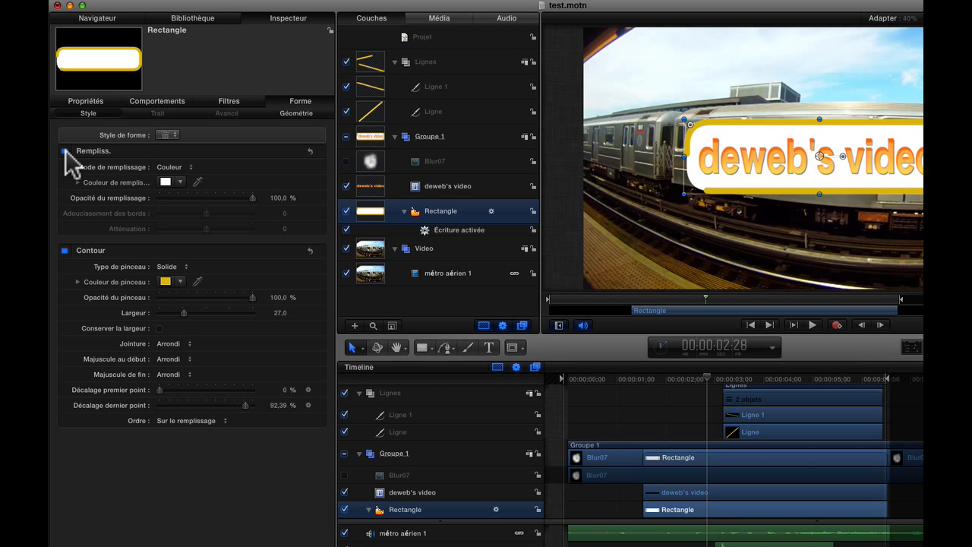
{"action": "left_click", "coordinate": [65, 150]}
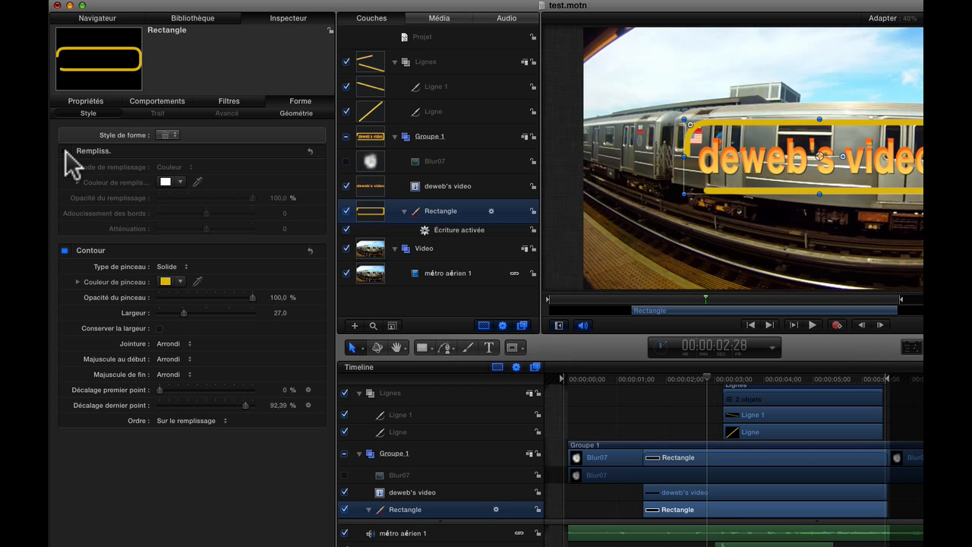
{"action": "left_click", "coordinate": [64, 249]}
{"action": "left_click", "coordinate": [64, 248]}
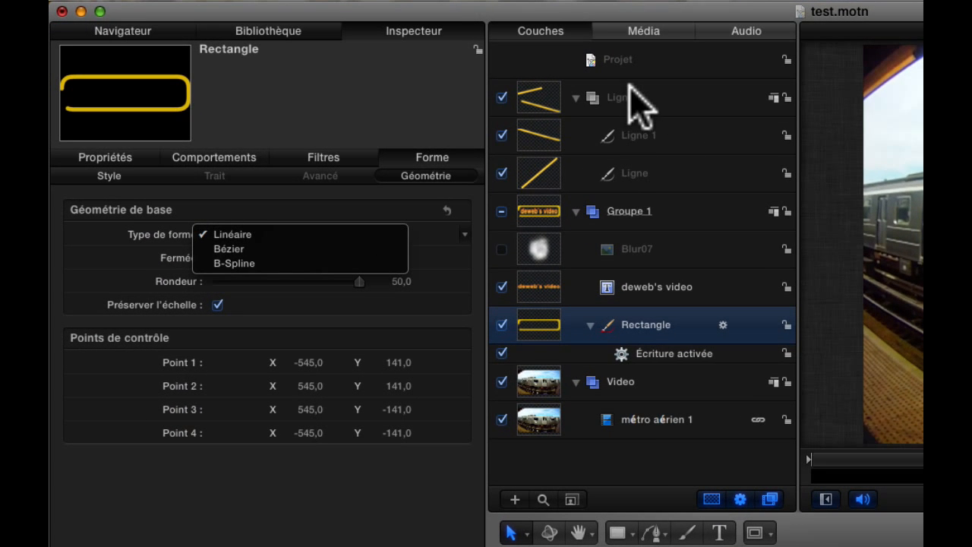
{"action": "left_click", "coordinate": [538, 49]}
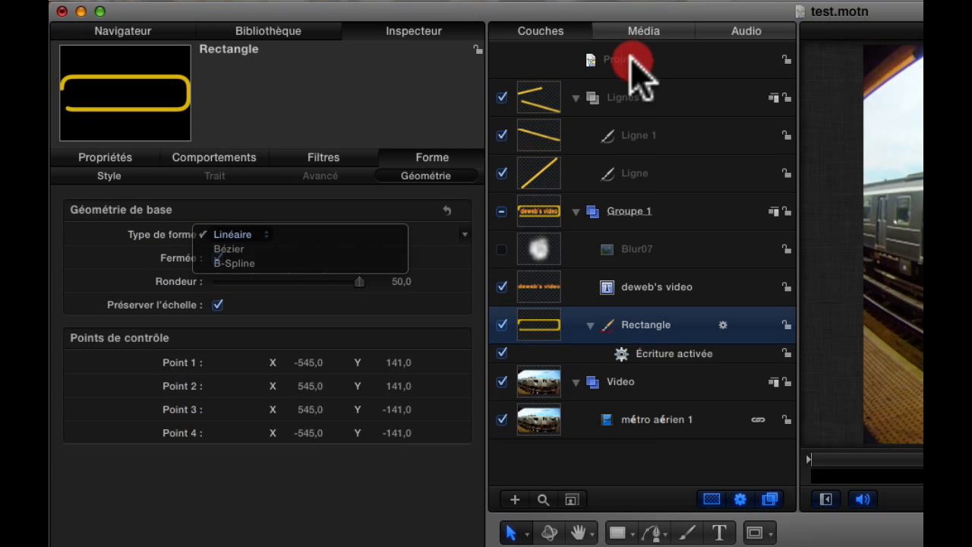
- Select the Projet item and show its Instantanés settings in the Inspector
{"action": "left_click", "coordinate": [664, 59]}
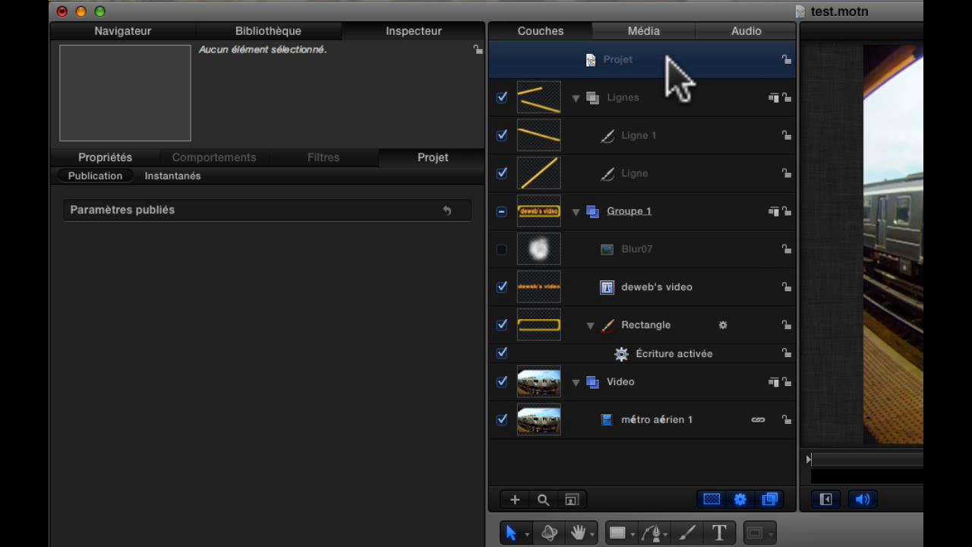
{"action": "left_click", "coordinate": [435, 158]}
{"action": "left_click", "coordinate": [154, 175]}
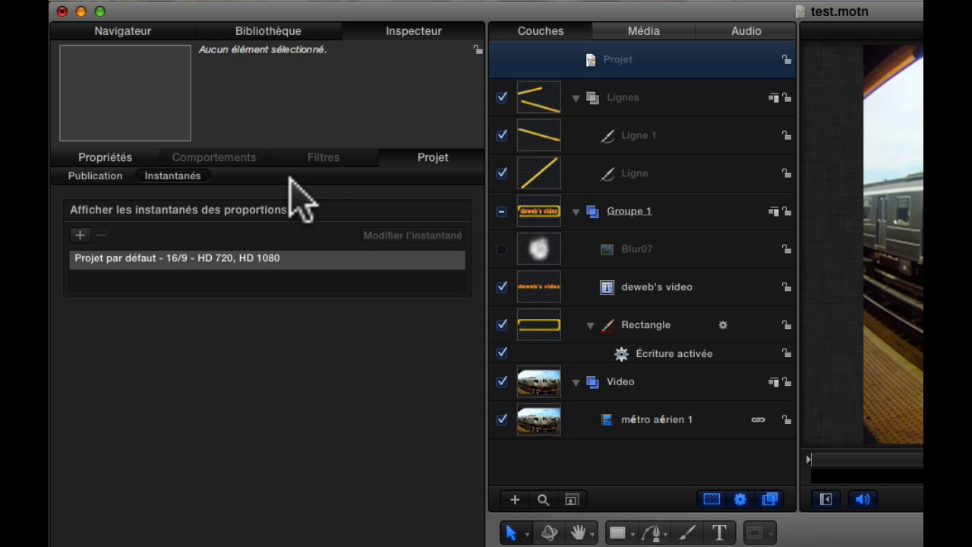
- Show the object-specific Inspector settings for Lignes, Ligne 1, Groupe 1, deweb's video, Video and métro aérien 1 in turn
{"action": "left_click", "coordinate": [670, 98]}
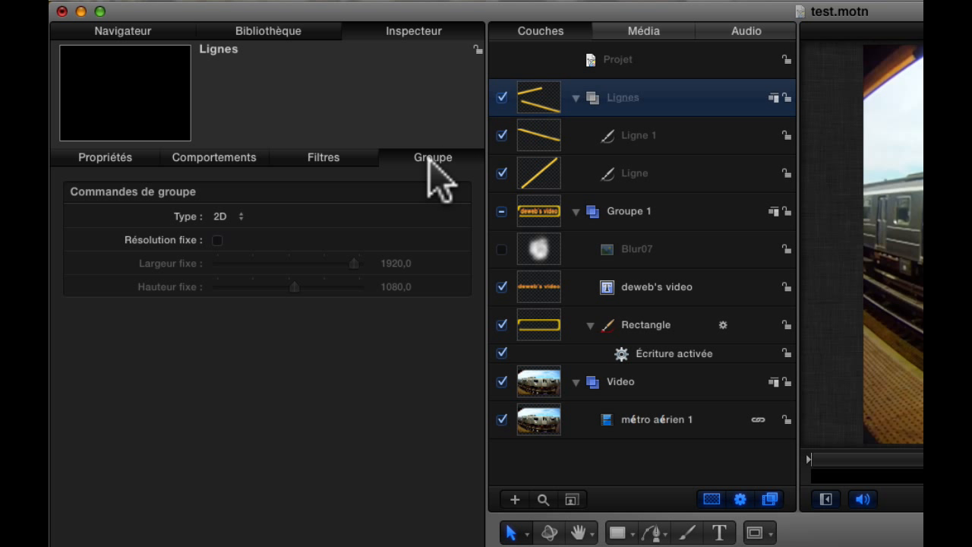
{"action": "left_click", "coordinate": [639, 139]}
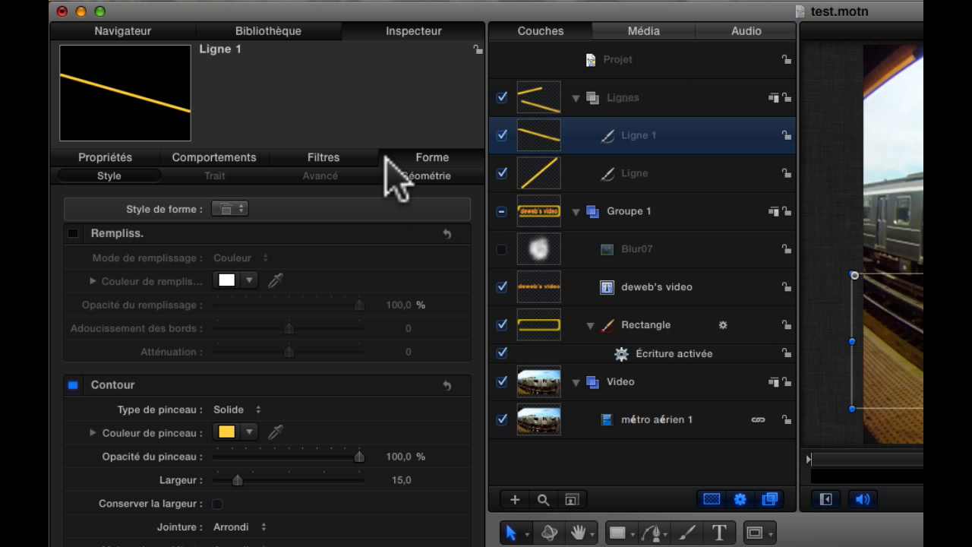
{"action": "left_click", "coordinate": [626, 212]}
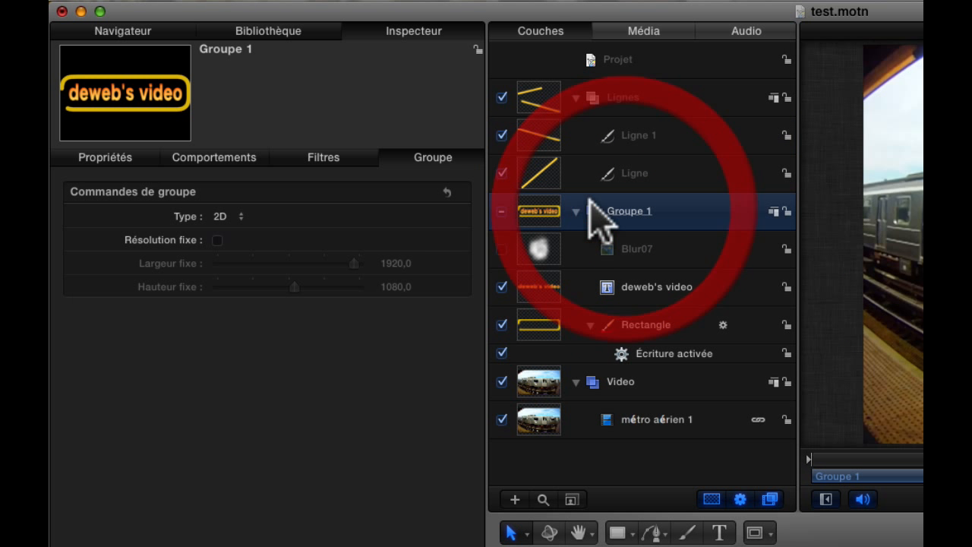
{"action": "left_click", "coordinate": [678, 285]}
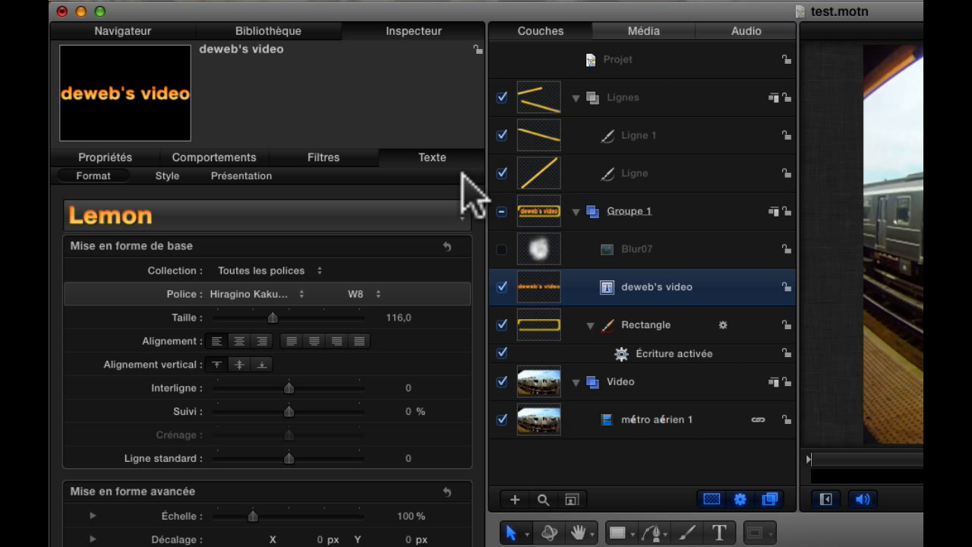
{"action": "left_click", "coordinate": [663, 385]}
{"action": "left_click", "coordinate": [651, 422]}
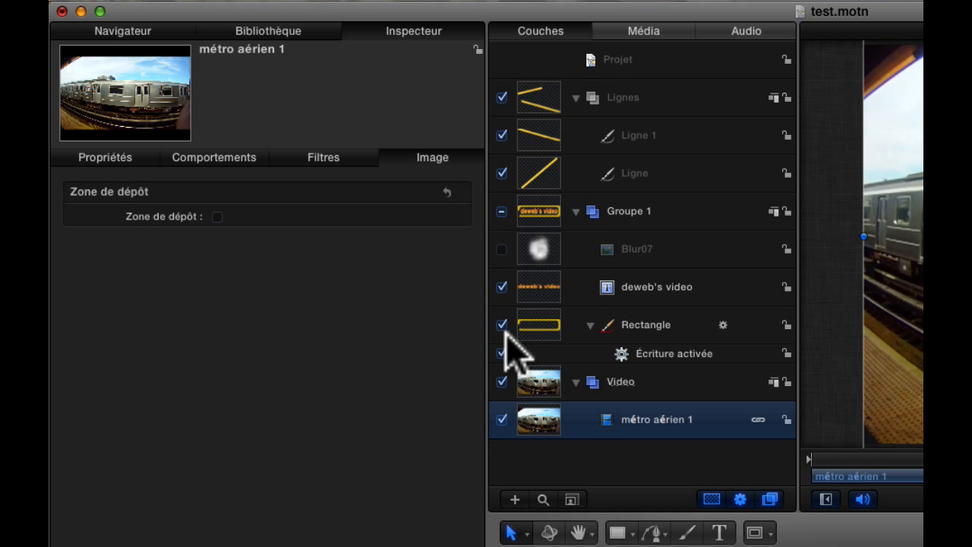
- Show the Propriétés of métro aérien 1 and Ligne 1, and set Ligne 1's X position to 36,4 px at 00:00:04:20
{"action": "left_click", "coordinate": [106, 161]}
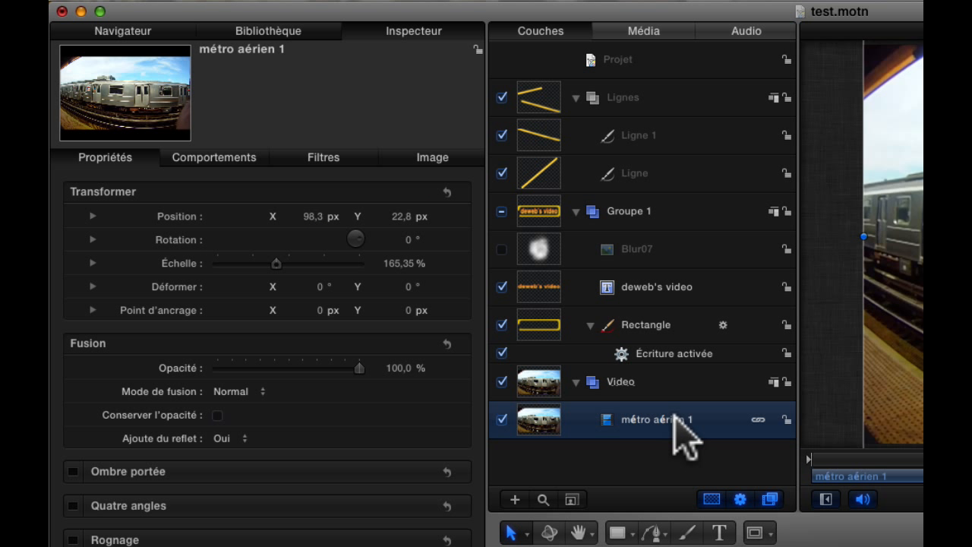
{"action": "left_click", "coordinate": [661, 141]}
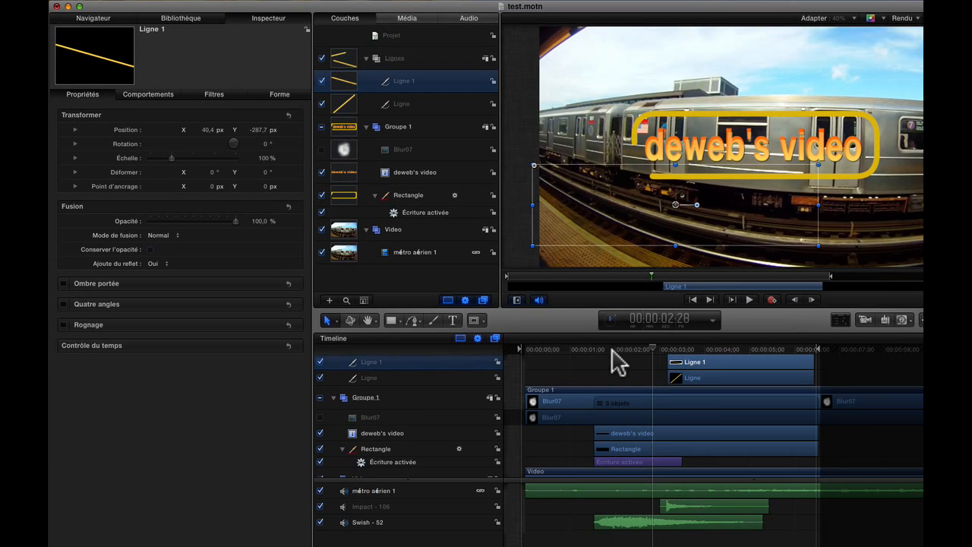
{"action": "left_click", "coordinate": [735, 351]}
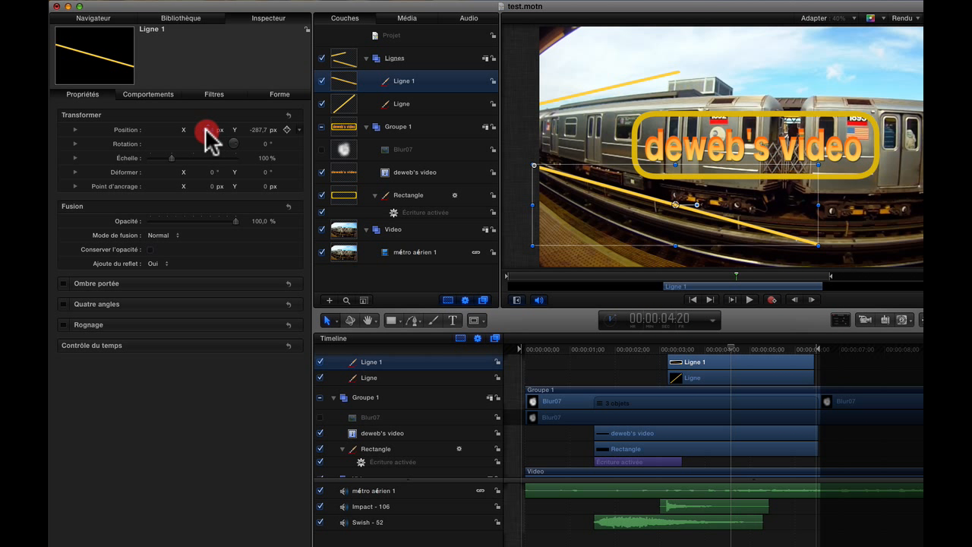
{"action": "left_click_drag", "start_coordinate": [206, 130], "coordinate": [208, 130]}
{"action": "left_click_drag", "start_coordinate": [208, 130], "coordinate": [188, 130]}
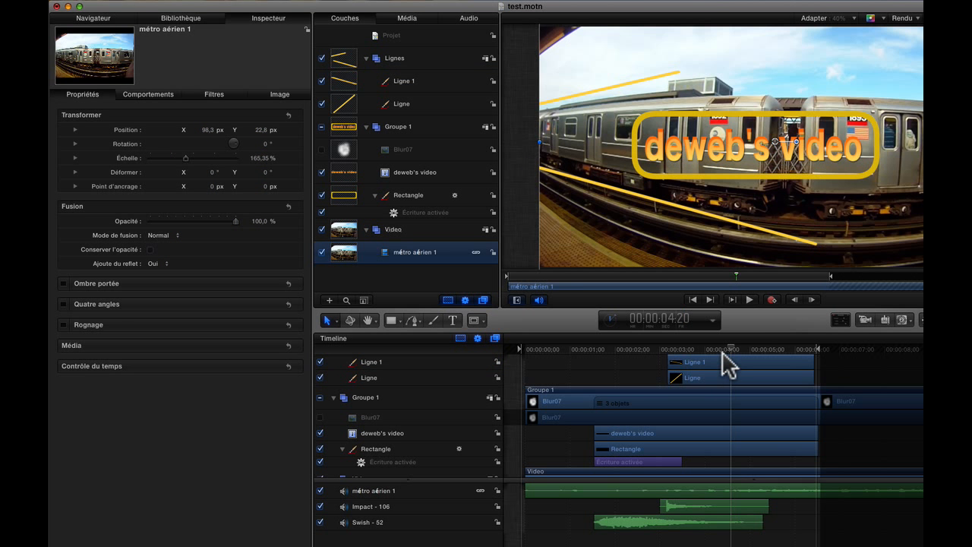
- At 00:00:04:12, move Ligne 1 to X 98,9 px and Y -290,7 px and scale it to 119 %
{"action": "left_click", "coordinate": [721, 349]}
{"action": "left_click", "coordinate": [726, 362]}
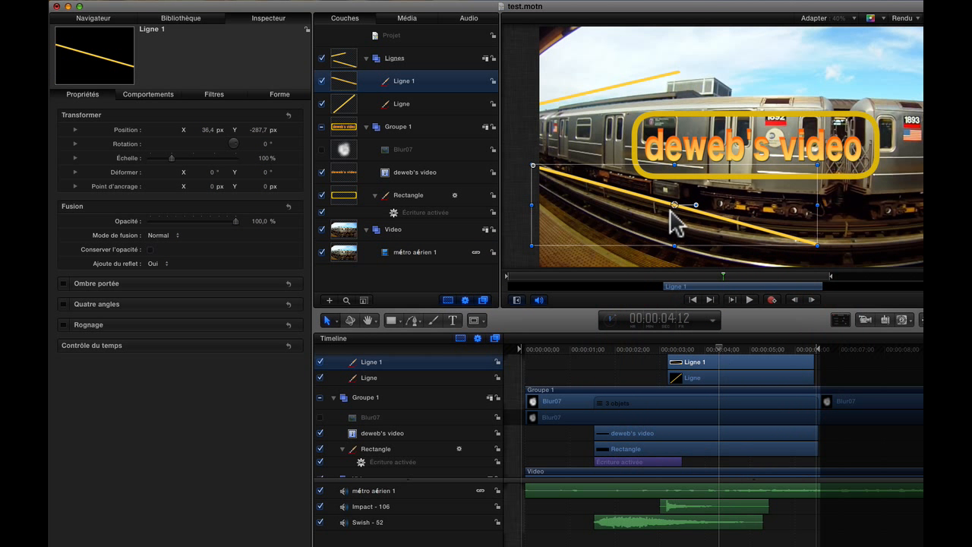
{"action": "mouse_move", "coordinate": [661, 210]}
{"action": "left_mouse_down"}
{"action": "mouse_move", "coordinate": [627, 202]}
{"action": "mouse_move", "coordinate": [672, 206]}
{"action": "left_mouse_up"}
{"action": "left_click", "coordinate": [256, 129]}
{"action": "left_click_drag", "start_coordinate": [256, 130], "coordinate": [210, 130]}
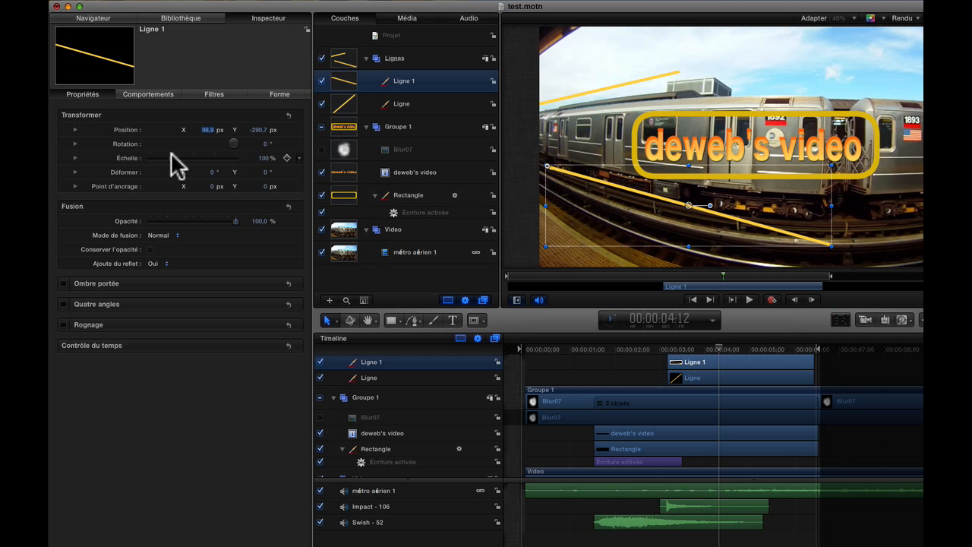
{"action": "left_click_drag", "start_coordinate": [172, 158], "coordinate": [174, 158]}
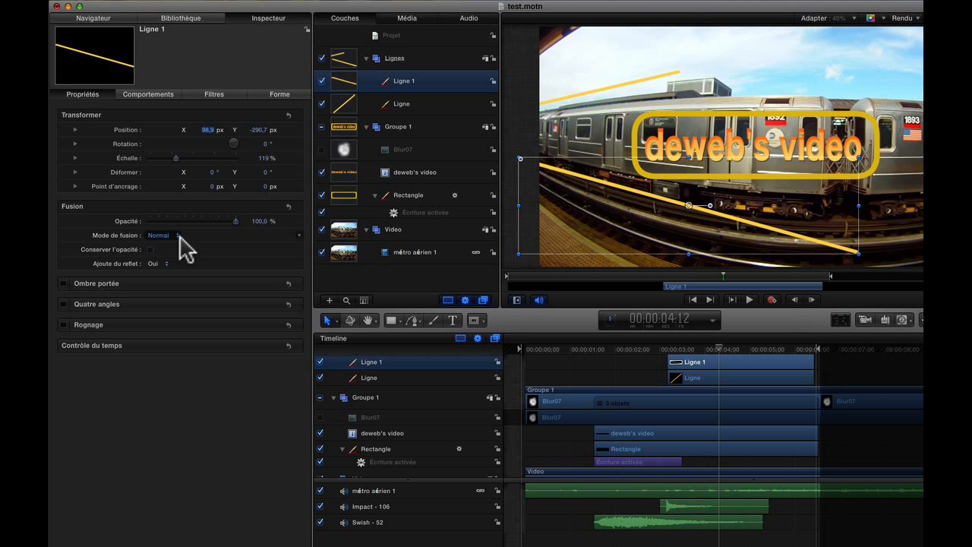
- Try the Ajouter and Soustraire blend modes on Ligne 1 and return it to Normal
{"action": "left_click", "coordinate": [174, 235]}
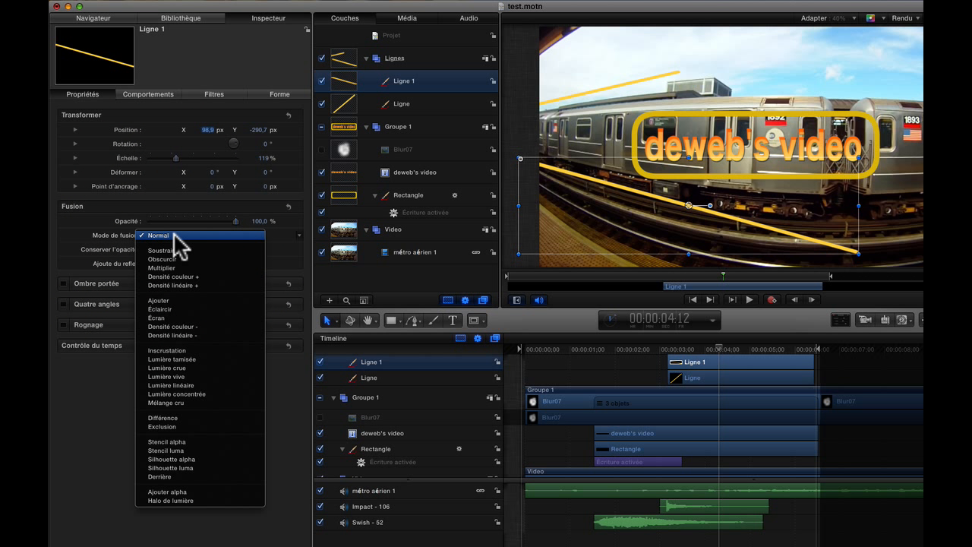
{"action": "left_click", "coordinate": [166, 299]}
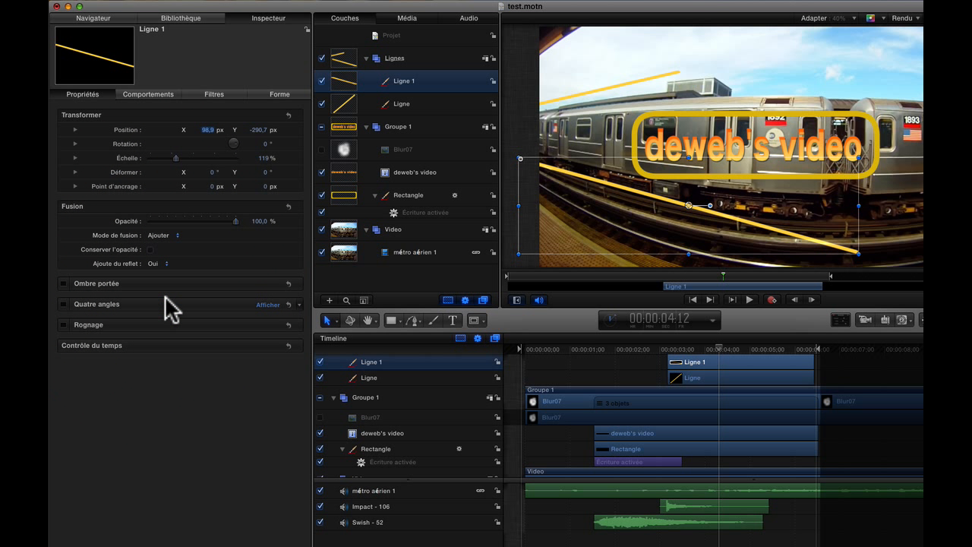
{"action": "left_click", "coordinate": [180, 242]}
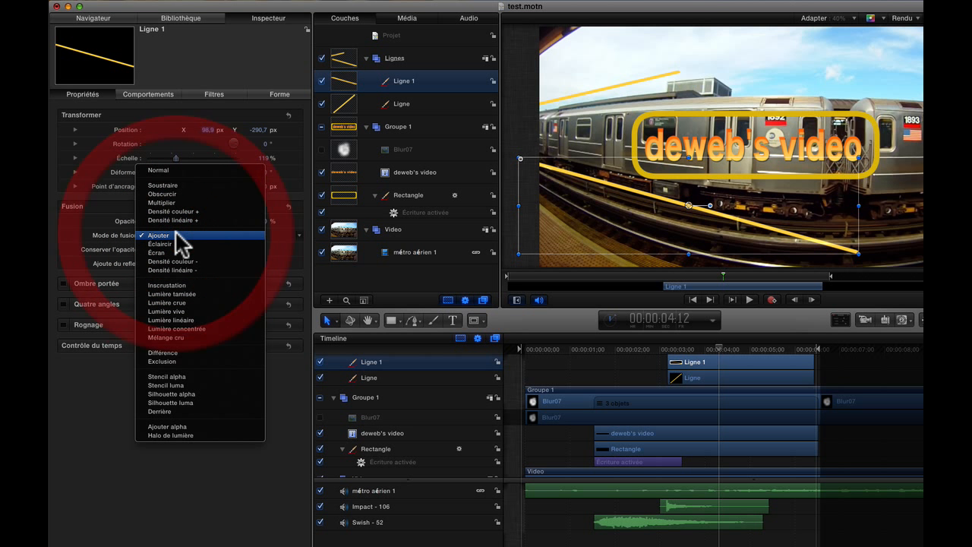
{"action": "left_click", "coordinate": [185, 191]}
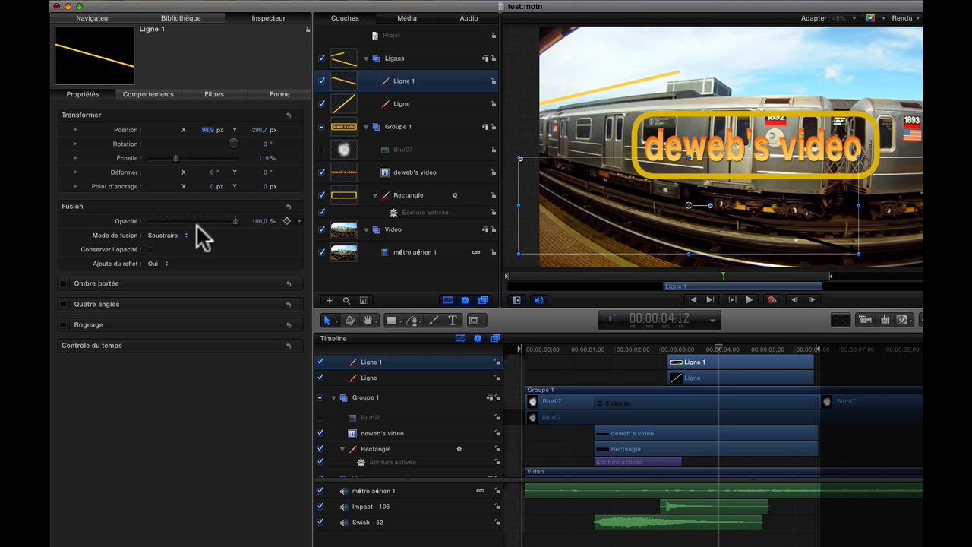
{"action": "left_click", "coordinate": [185, 237]}
{"action": "left_click", "coordinate": [190, 222]}
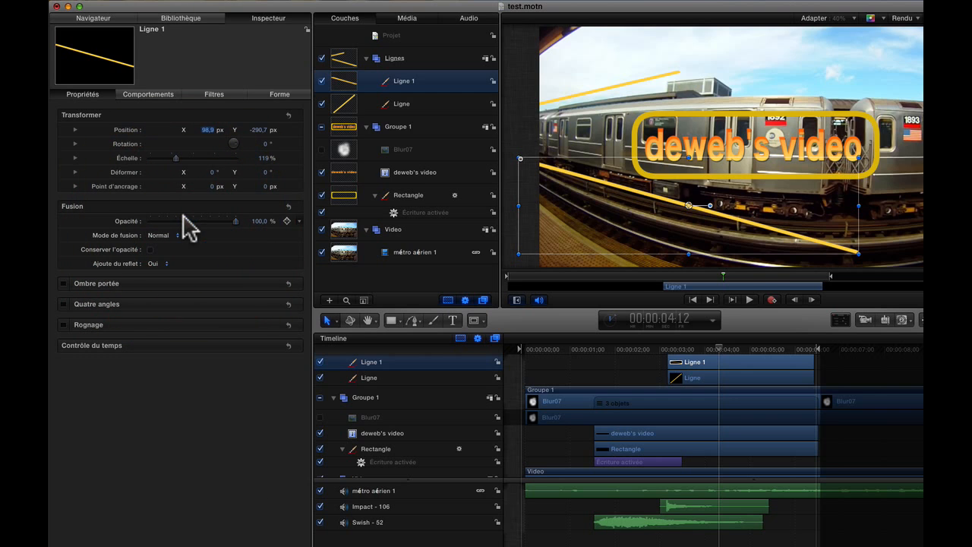
- Set the métro aérien 1 clip's blend mode to Obscurcir and select the Ligne layer
{"action": "left_click", "coordinate": [414, 252]}
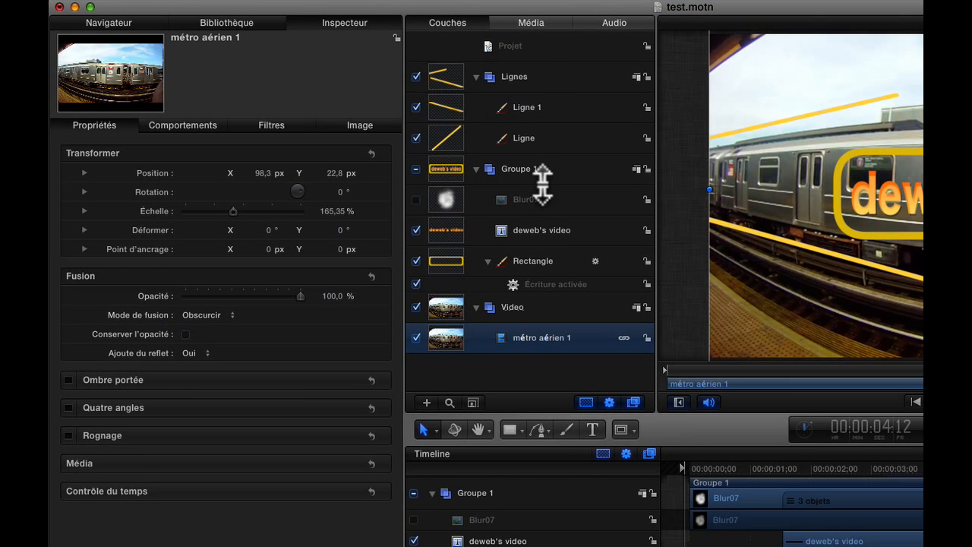
{"action": "left_click", "coordinate": [414, 104]}
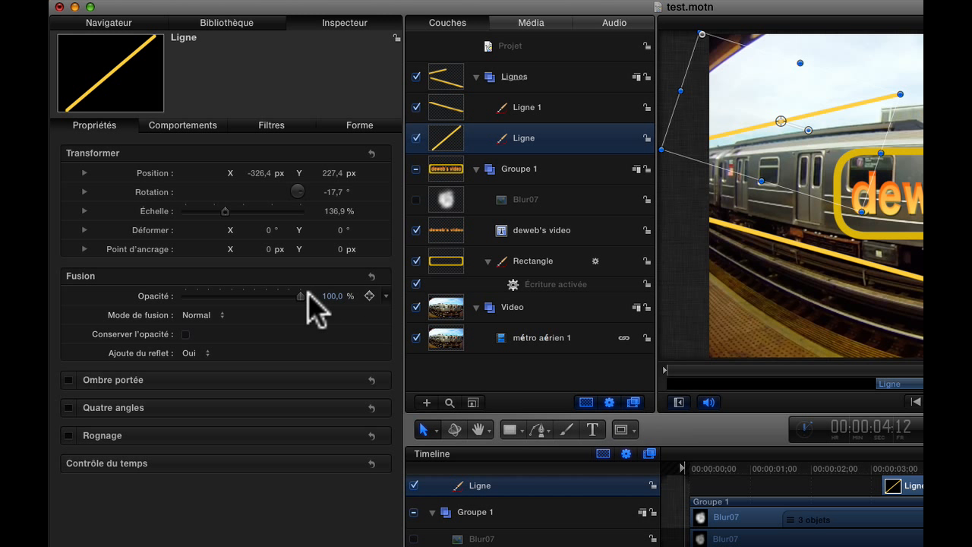
- Try opacity changes on Ligne and the Lignes group, restoring both to 100 %, and scale the Lignes group to 115 %
{"action": "left_click_drag", "start_coordinate": [298, 297], "coordinate": [336, 296]}
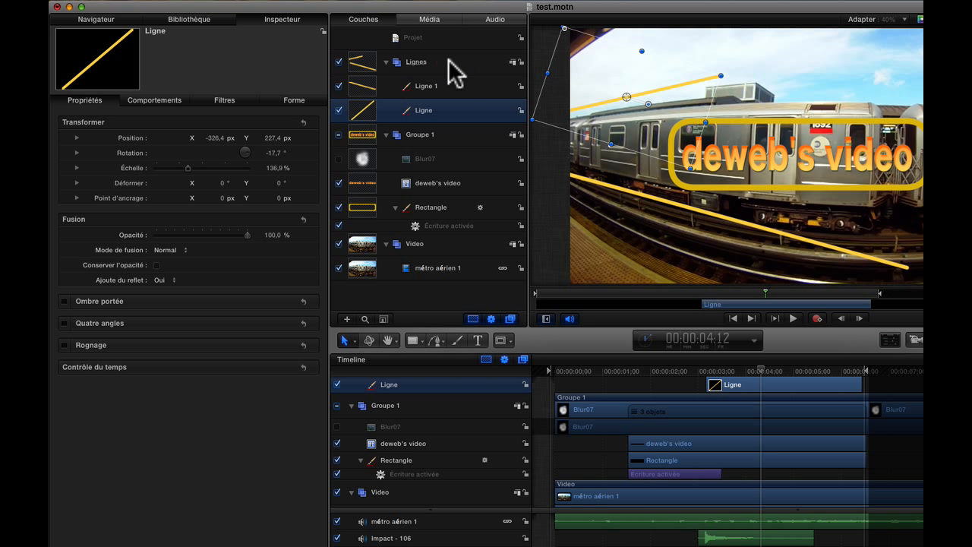
{"action": "left_click", "coordinate": [550, 78]}
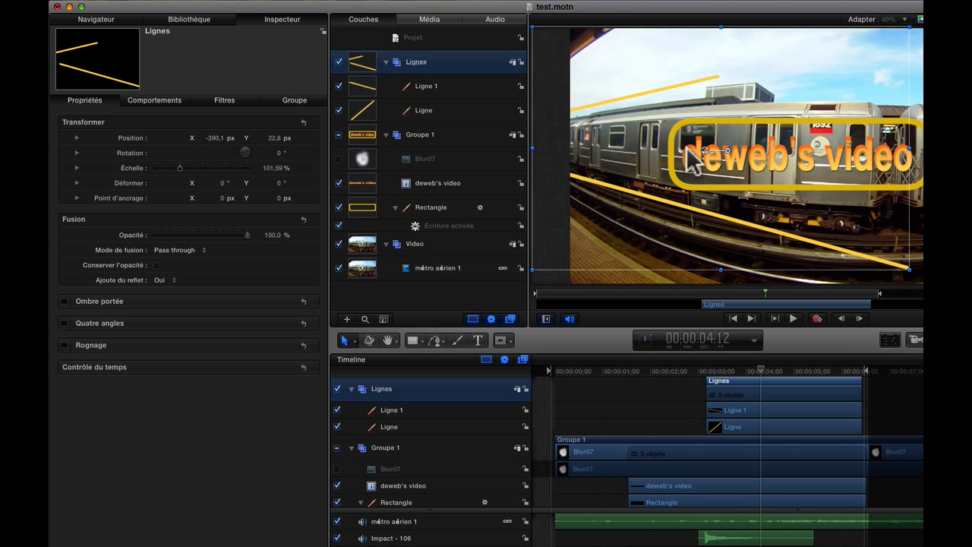
{"action": "left_click_drag", "start_coordinate": [180, 165], "coordinate": [178, 168]}
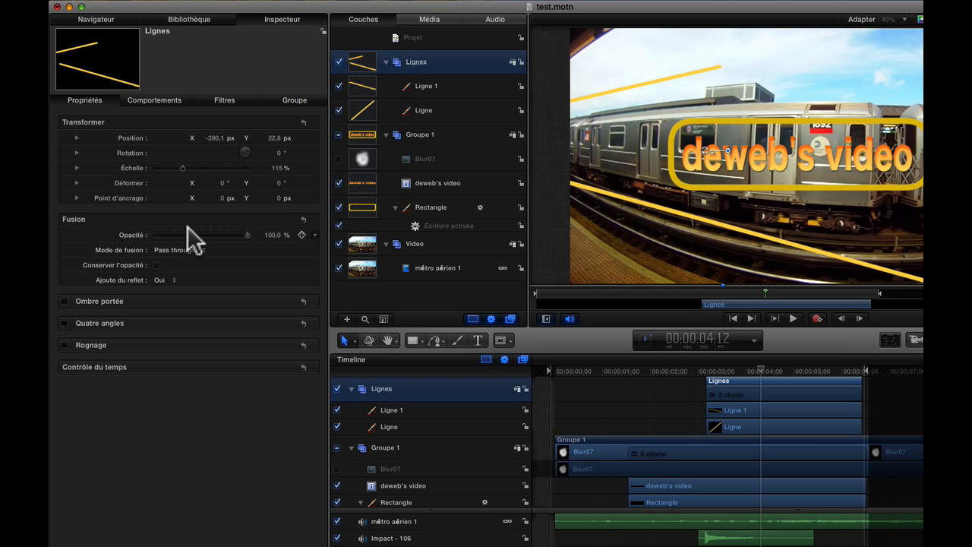
{"action": "left_click_drag", "start_coordinate": [245, 232], "coordinate": [363, 237]}
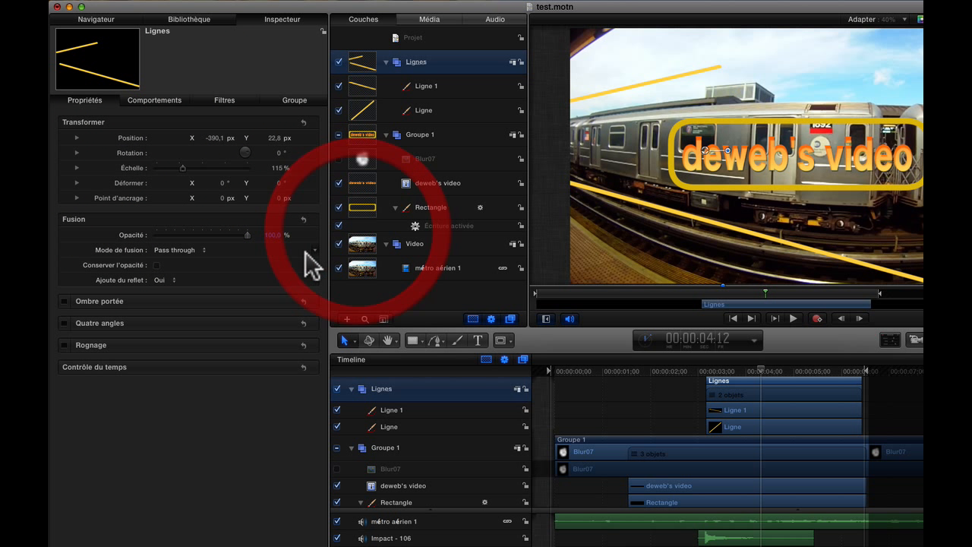
- Try the Inscrustation blend mode on the Lignes group and set its blend mode to Normal
{"action": "left_click", "coordinate": [202, 249]}
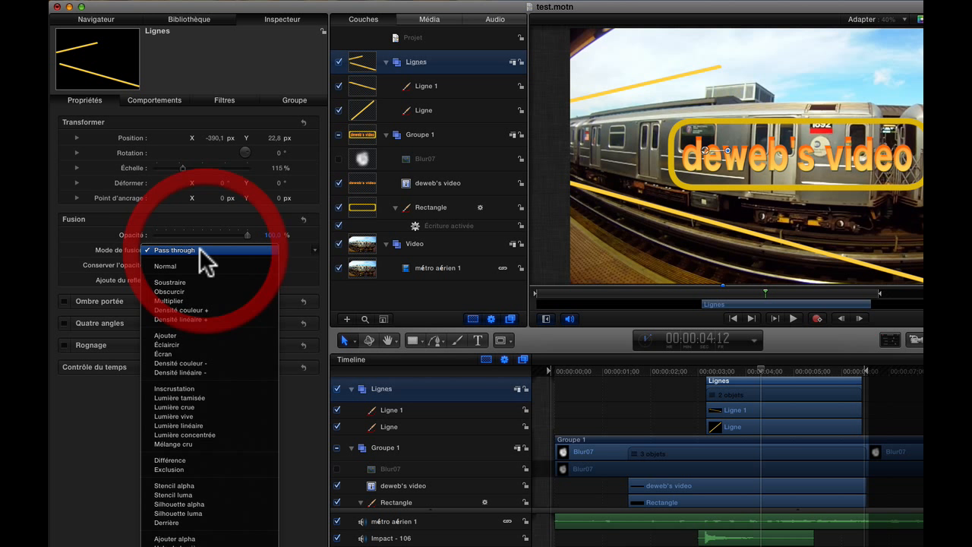
{"action": "left_click", "coordinate": [185, 388]}
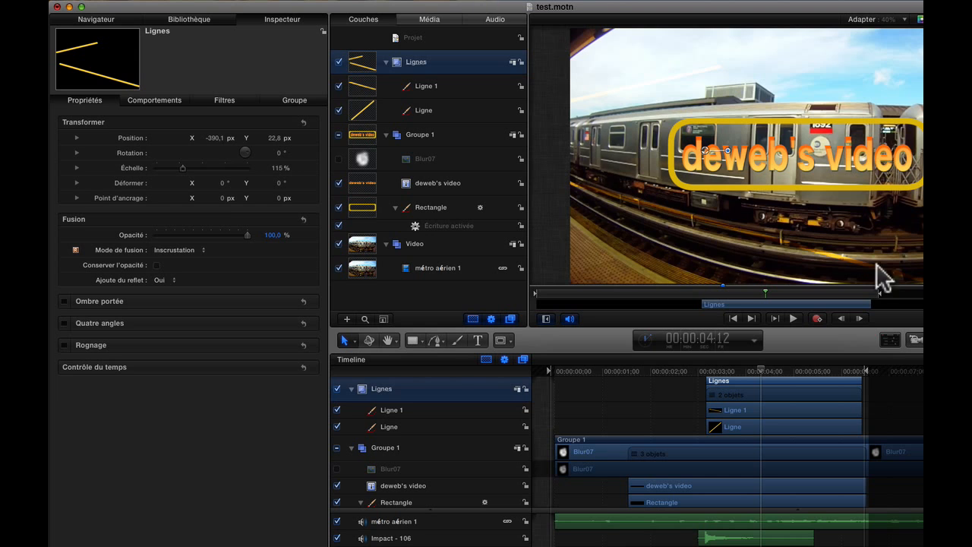
{"action": "left_click", "coordinate": [207, 247]}
{"action": "left_click", "coordinate": [200, 249]}
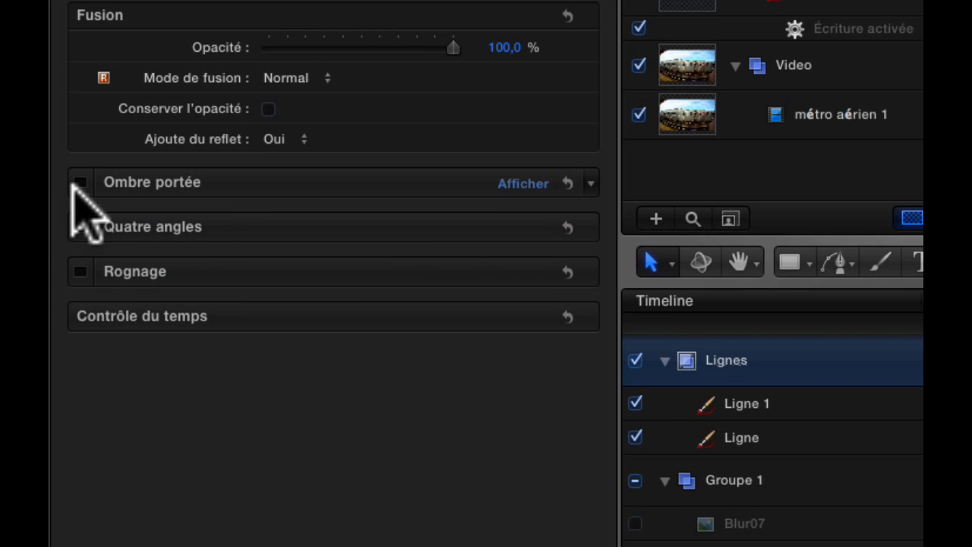
- Try an Ombre portée on the Lignes group with distance 26, Flou 37 and opacity 100 %, and disable it
{"action": "left_click", "coordinate": [77, 183]}
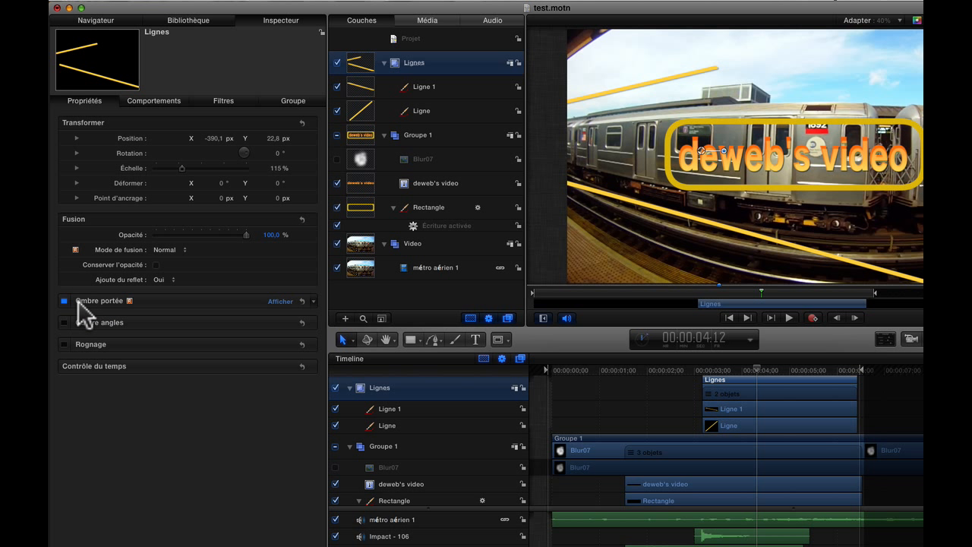
{"action": "left_click", "coordinate": [280, 301]}
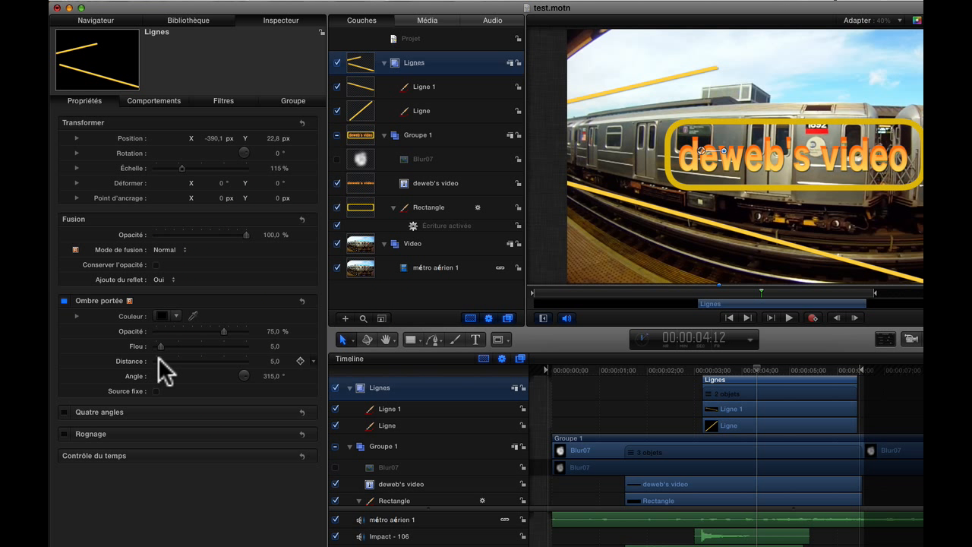
{"action": "left_click_drag", "start_coordinate": [160, 359], "coordinate": [180, 355]}
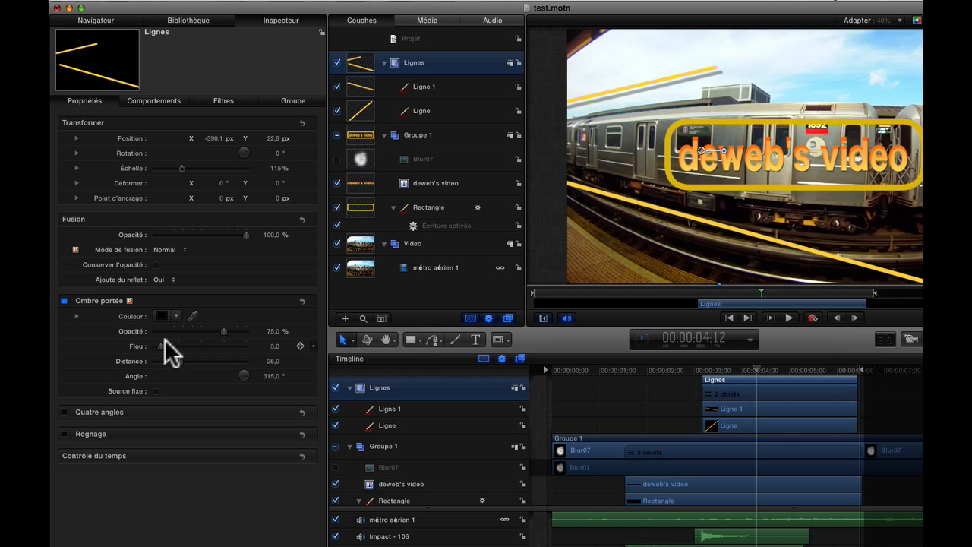
{"action": "left_click_drag", "start_coordinate": [160, 343], "coordinate": [186, 344]}
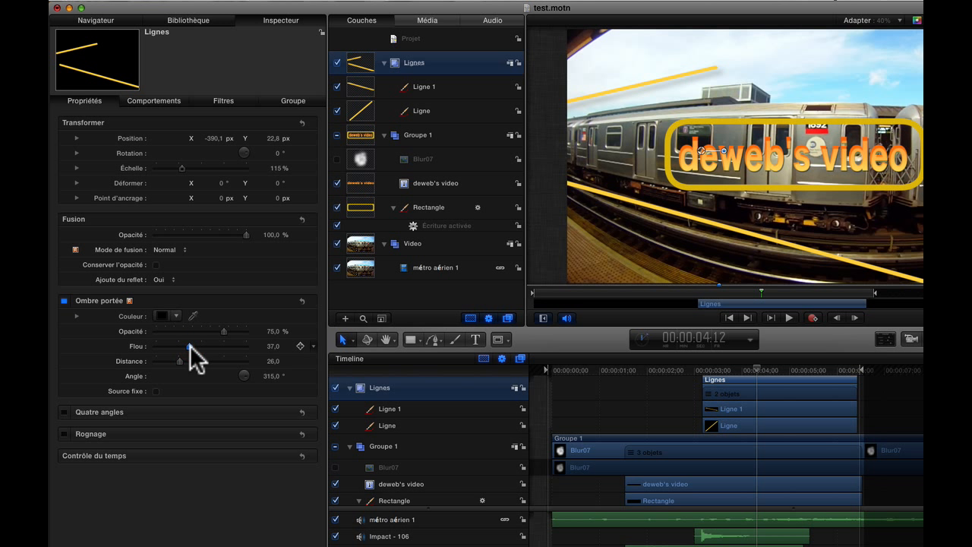
{"action": "left_click_drag", "start_coordinate": [222, 331], "coordinate": [262, 338]}
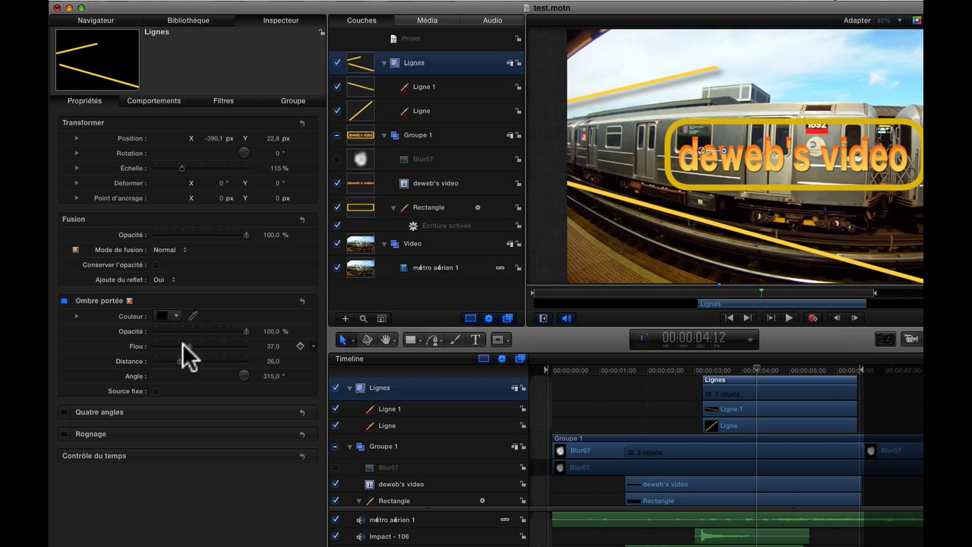
{"action": "left_click", "coordinate": [64, 300]}
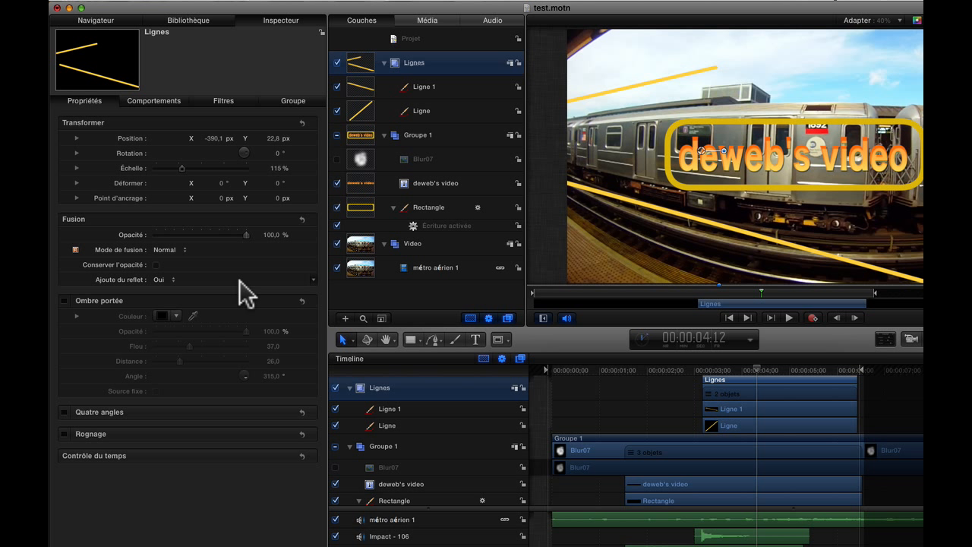
- Show the Comportements and Filtres settings of the Lignes group
{"action": "left_click", "coordinate": [152, 96]}
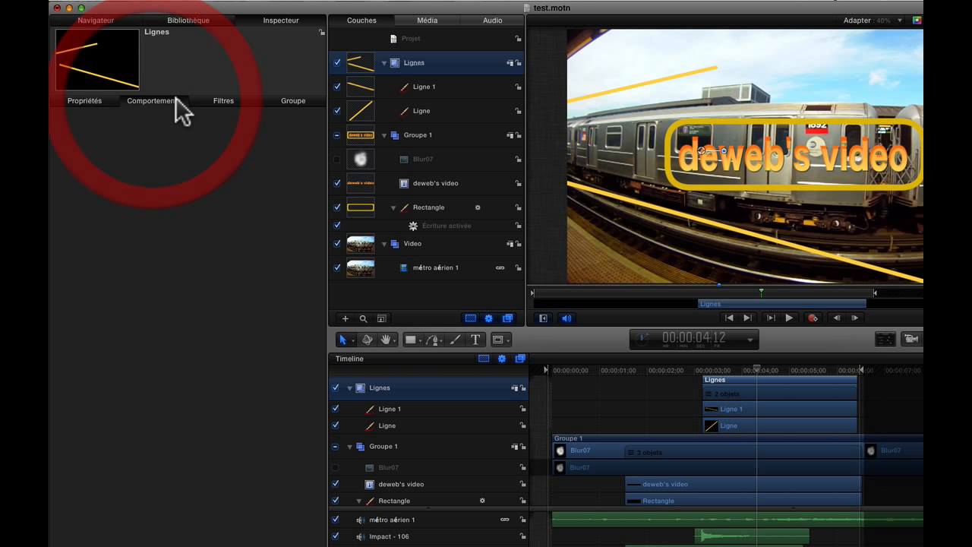
{"action": "left_click", "coordinate": [220, 98]}
{"action": "left_click", "coordinate": [162, 98]}
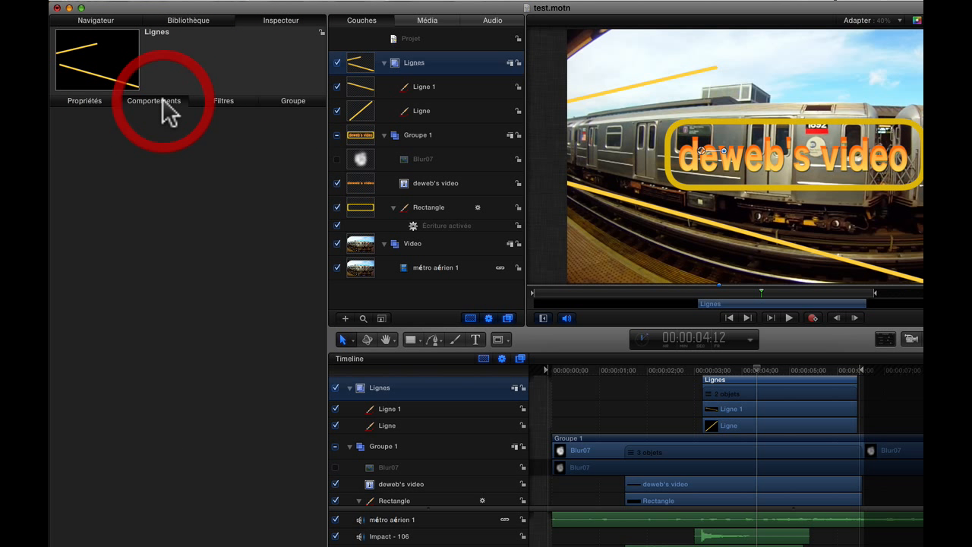
{"action": "left_click", "coordinate": [223, 99]}
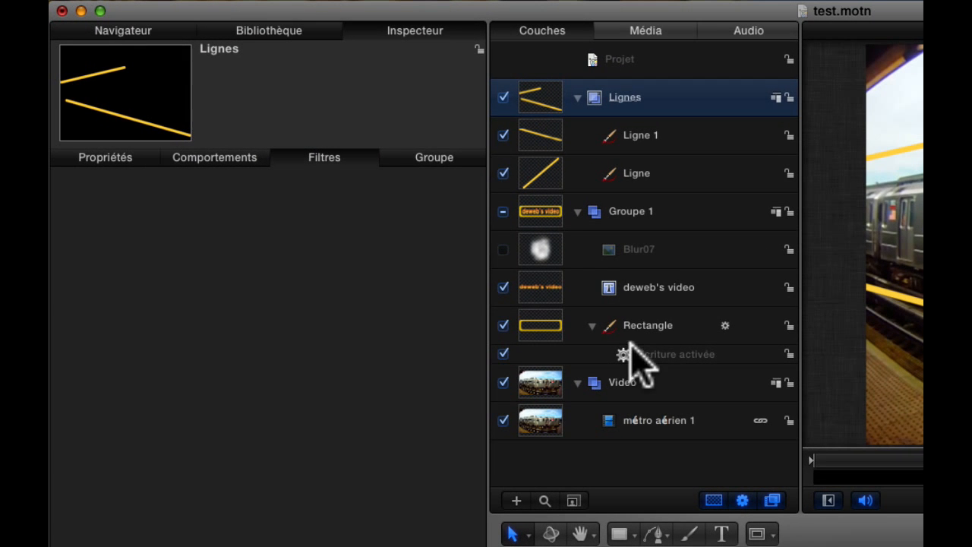
- Select Rectangle and show the parameters of its Écriture activée behaviour
{"action": "left_click", "coordinate": [415, 201]}
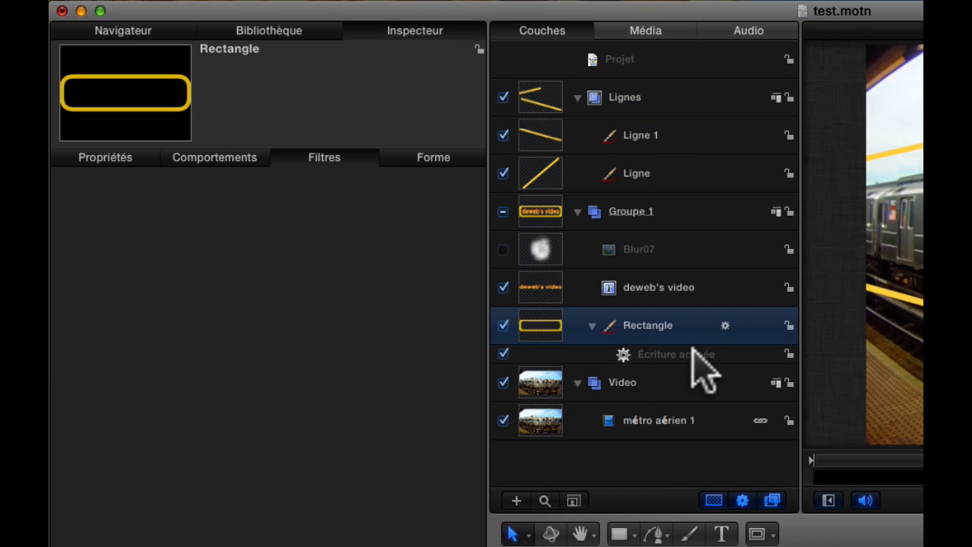
{"action": "left_click", "coordinate": [643, 322]}
{"action": "left_click", "coordinate": [235, 173]}
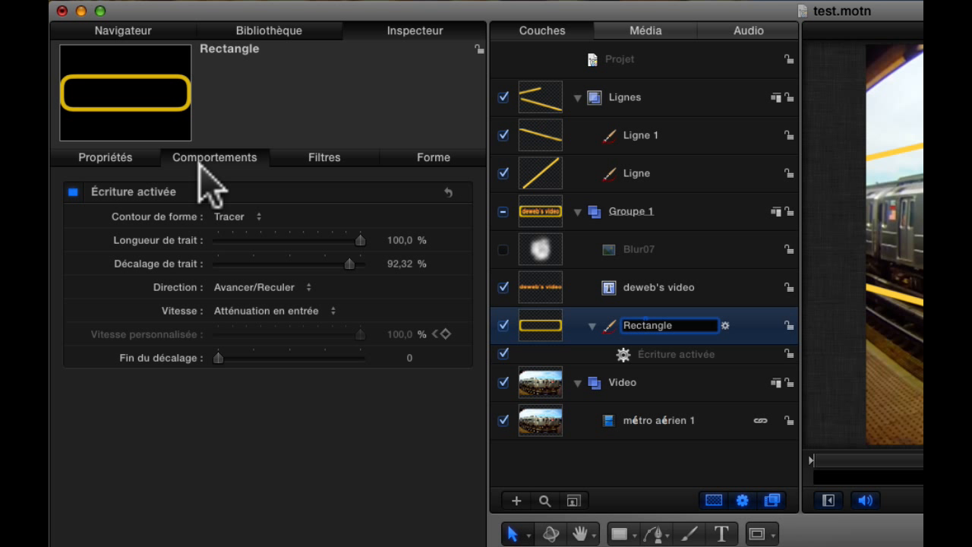
{"action": "left_click", "coordinate": [762, 328]}
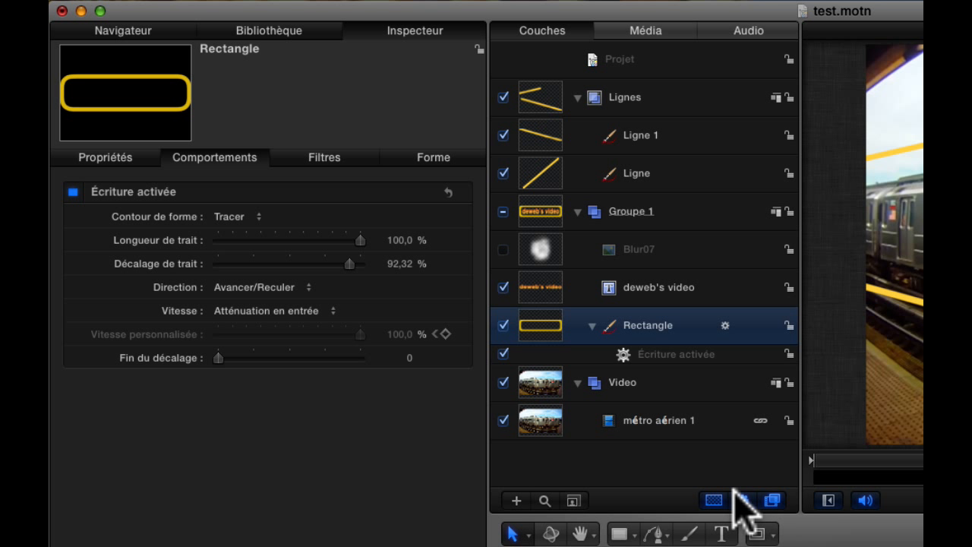
- Compare the Comportements of Ligne 1, Rectangle and its Écriture activée entry, and reselect Rectangle
{"action": "left_click", "coordinate": [694, 135]}
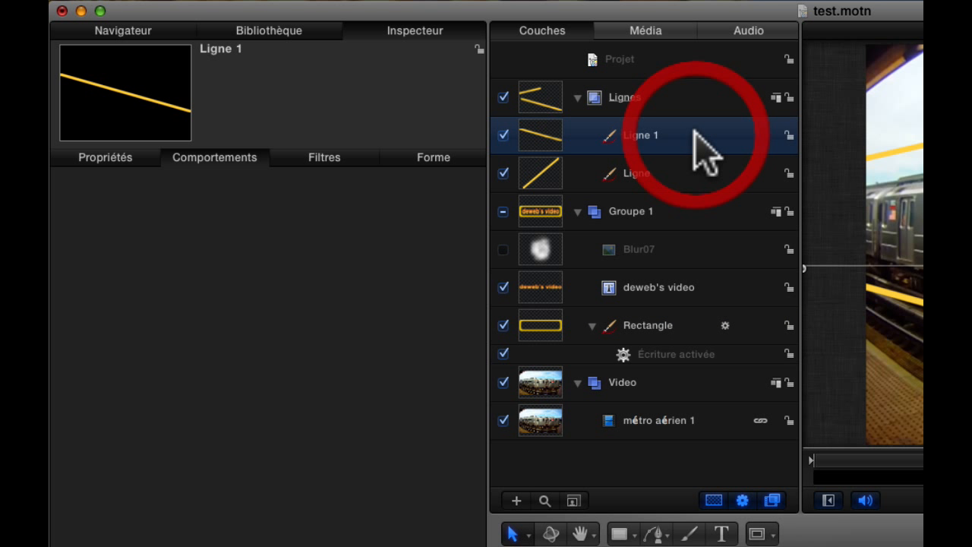
{"action": "left_click", "coordinate": [680, 322]}
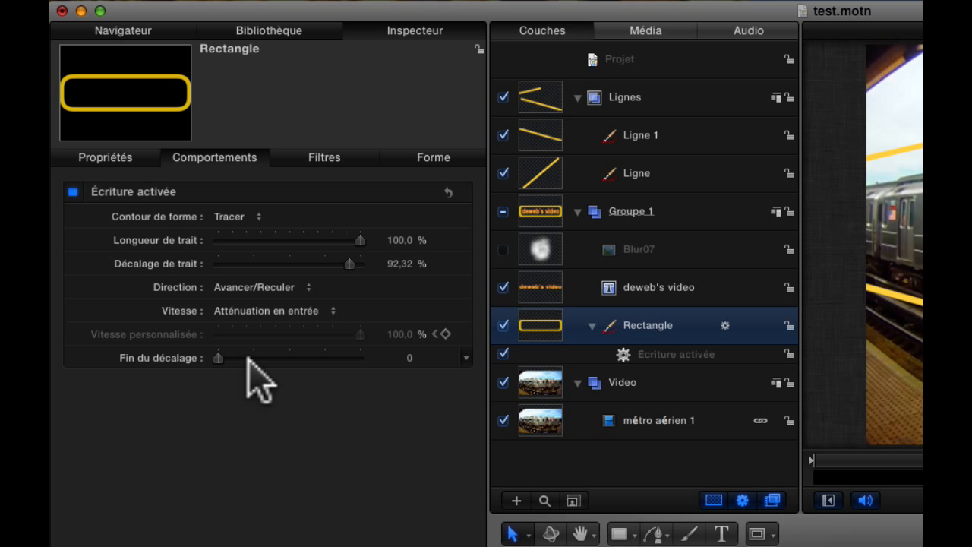
{"action": "left_click", "coordinate": [700, 354]}
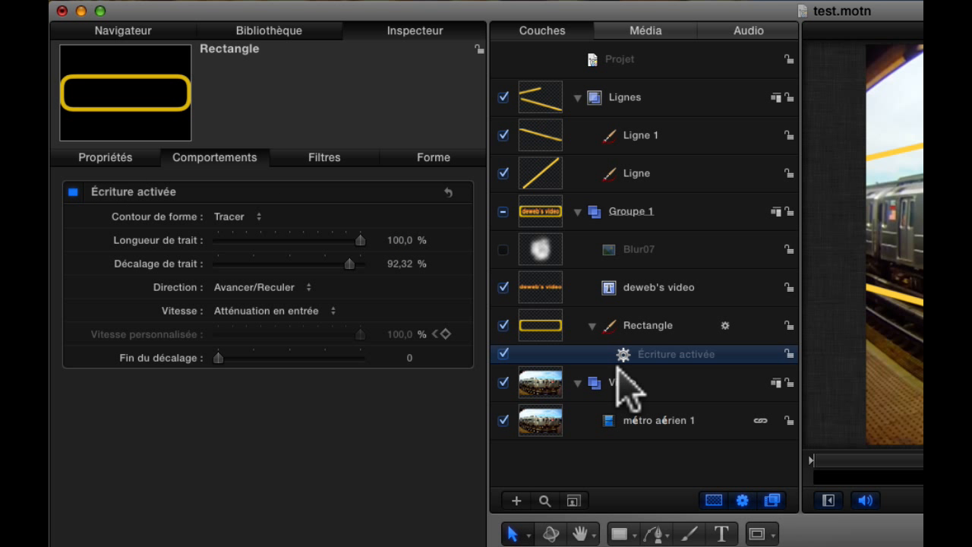
{"action": "left_click", "coordinate": [642, 327]}
- Show Rectangle's Propriétés, the Géométrie and Style settings of its Forme, and its Comportements
{"action": "left_click", "coordinate": [91, 159]}
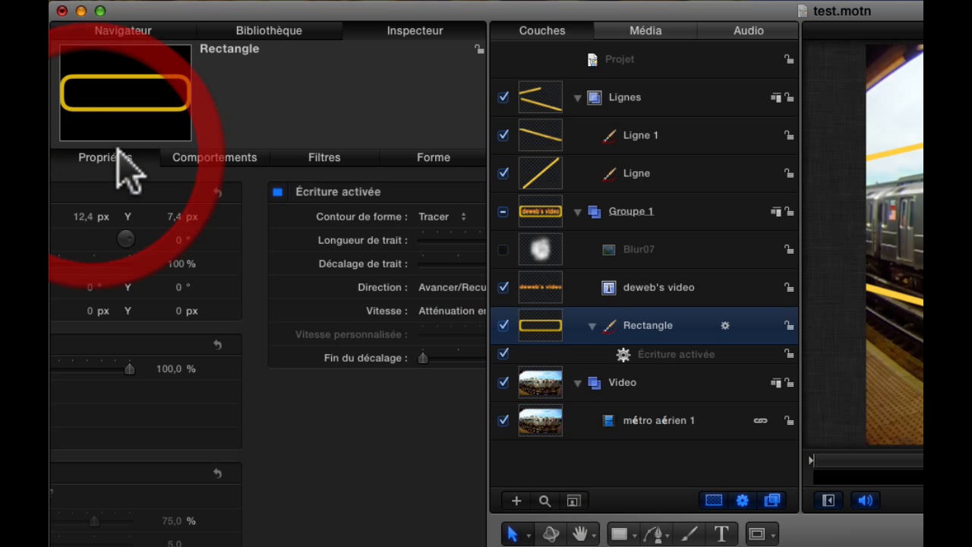
{"action": "left_click", "coordinate": [436, 157]}
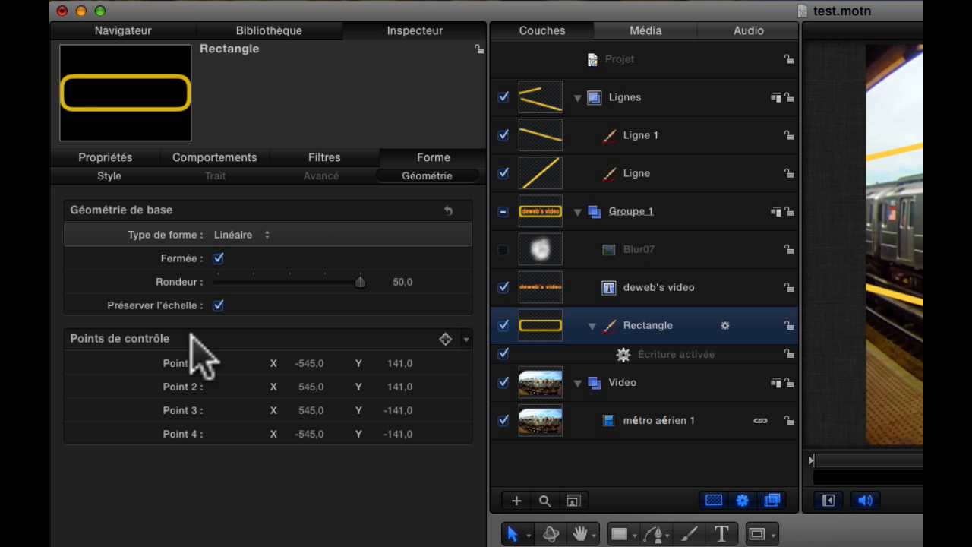
{"action": "left_click", "coordinate": [109, 176]}
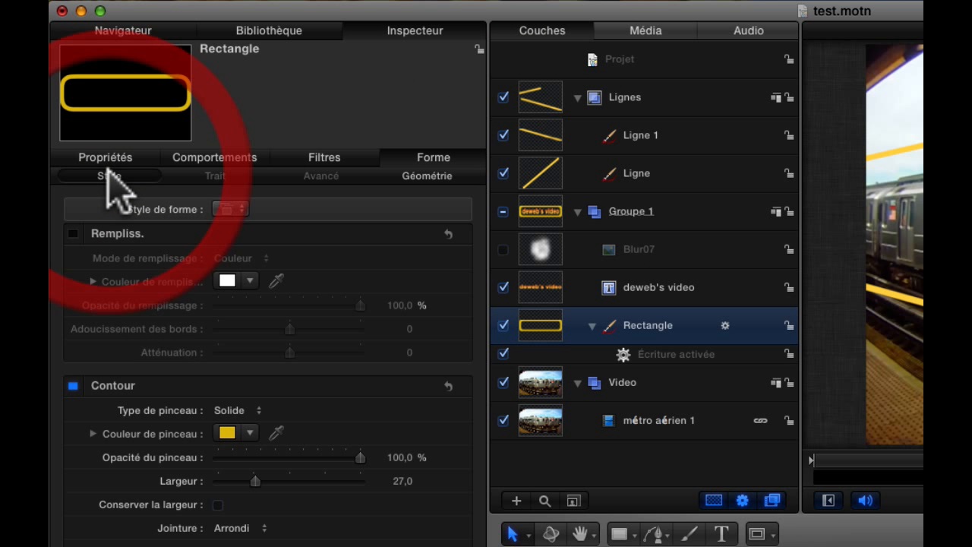
{"action": "left_click", "coordinate": [212, 157]}
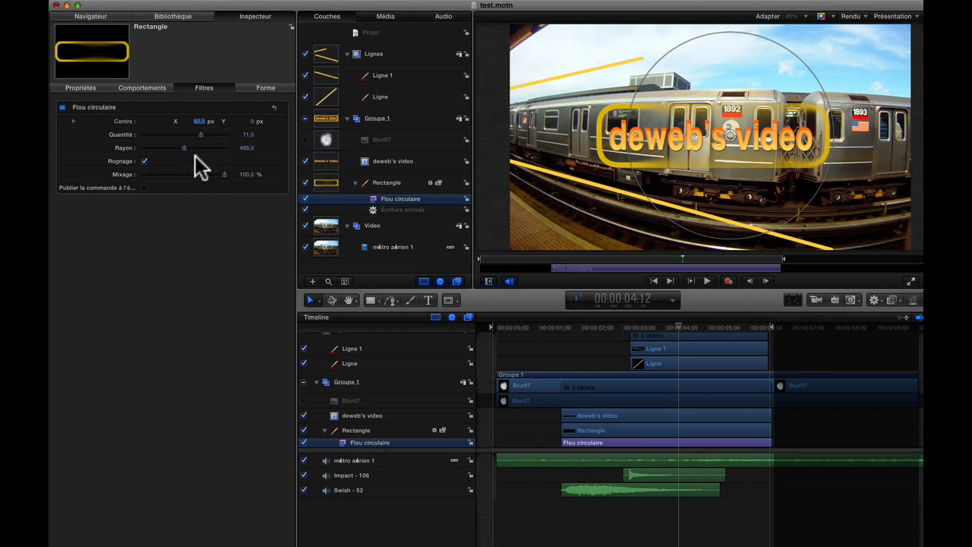
- Show the Navigateur, Bibliothèque and Inspecteur in turn, display the Lignes group's Filtres, and clear the selection
{"action": "left_click", "coordinate": [94, 18]}
{"action": "left_click", "coordinate": [158, 18]}
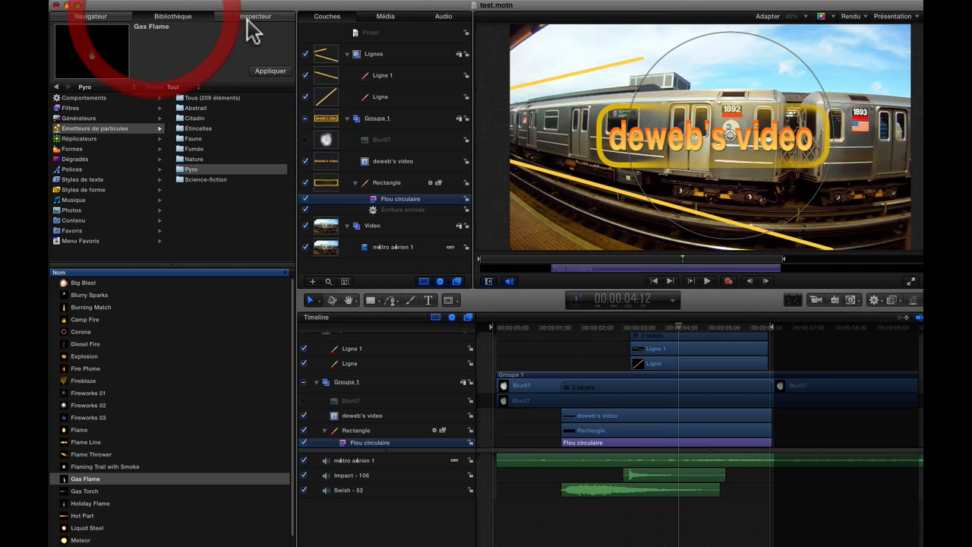
{"action": "left_click", "coordinate": [250, 19]}
{"action": "left_click", "coordinate": [402, 54]}
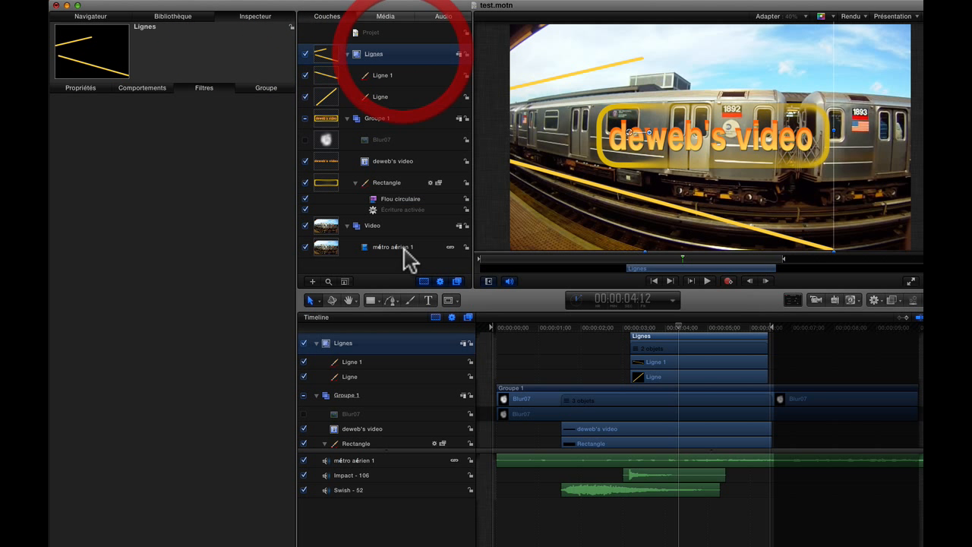
{"action": "left_click", "coordinate": [756, 61]}
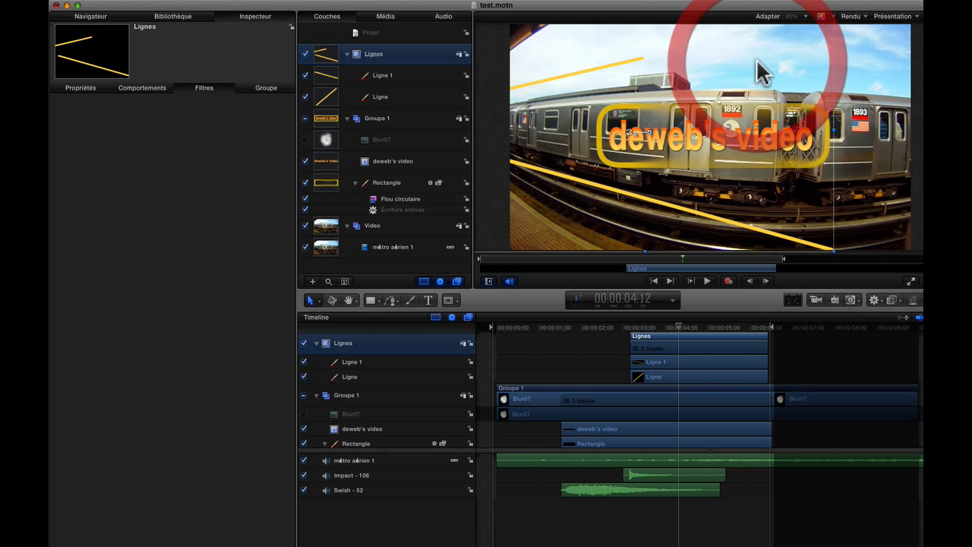
{"action": "left_click", "coordinate": [812, 355]}
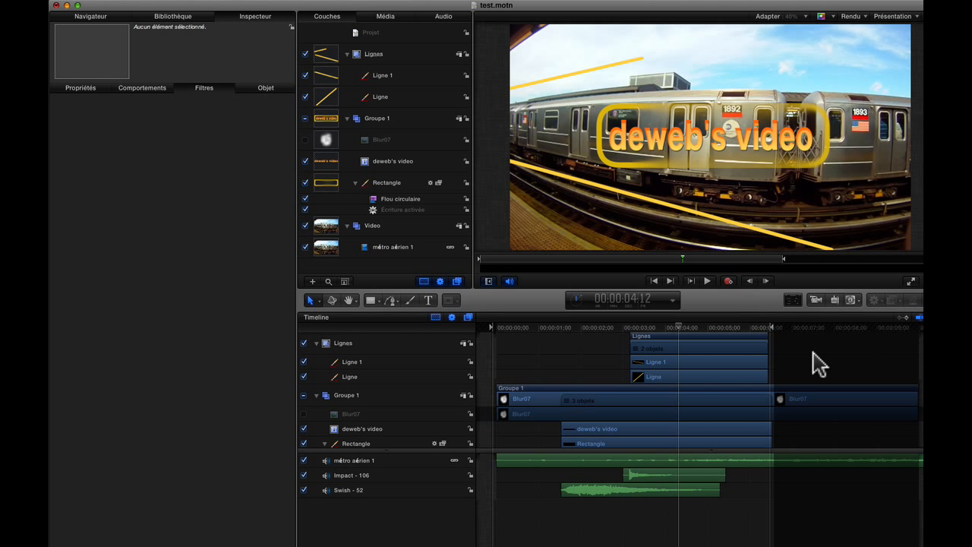